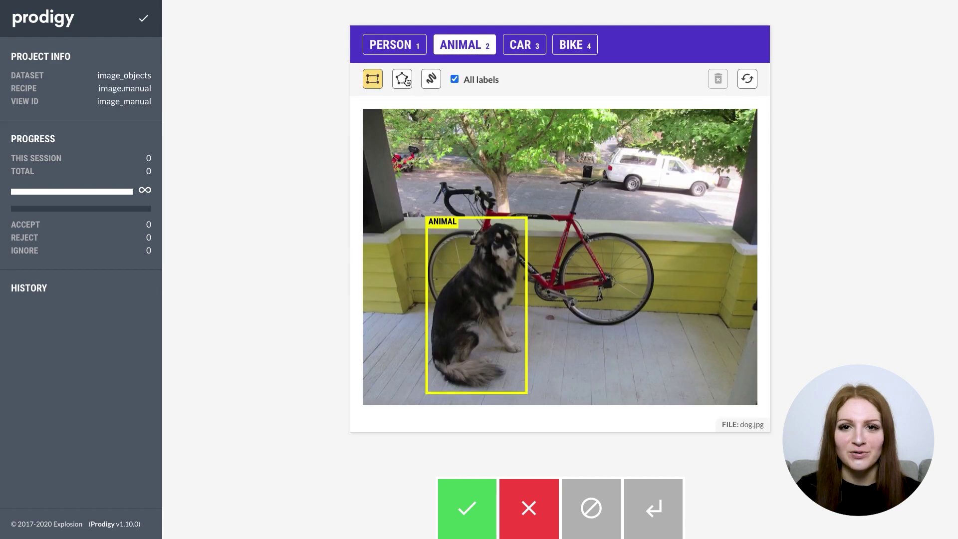
# - Outline the white car with a polygon labelled CAR
pyautogui.click(407, 81)
pyautogui.press('3')
pyautogui.click(604, 172)
pyautogui.click(643, 147)
pyautogui.click(706, 172)
pyautogui.click(666, 197)
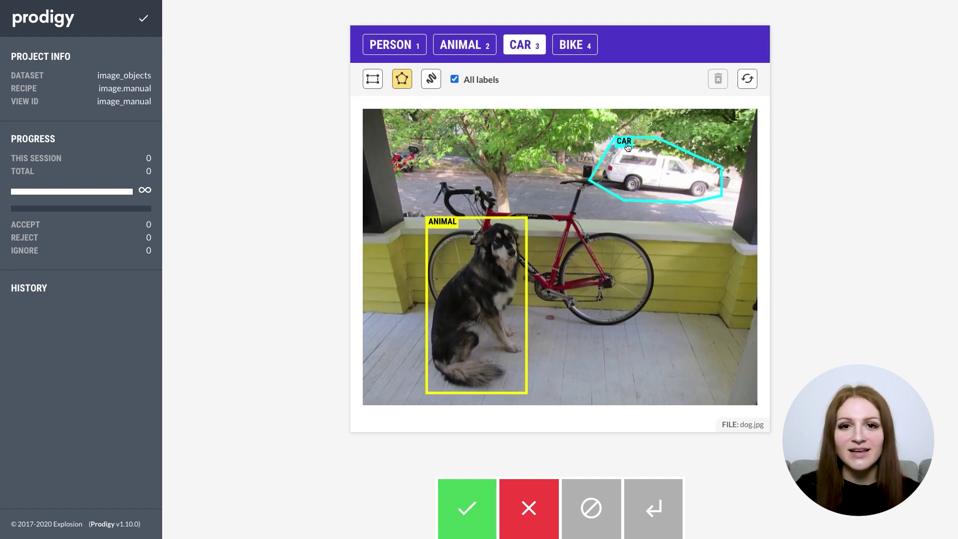
pyautogui.click(398, 356)
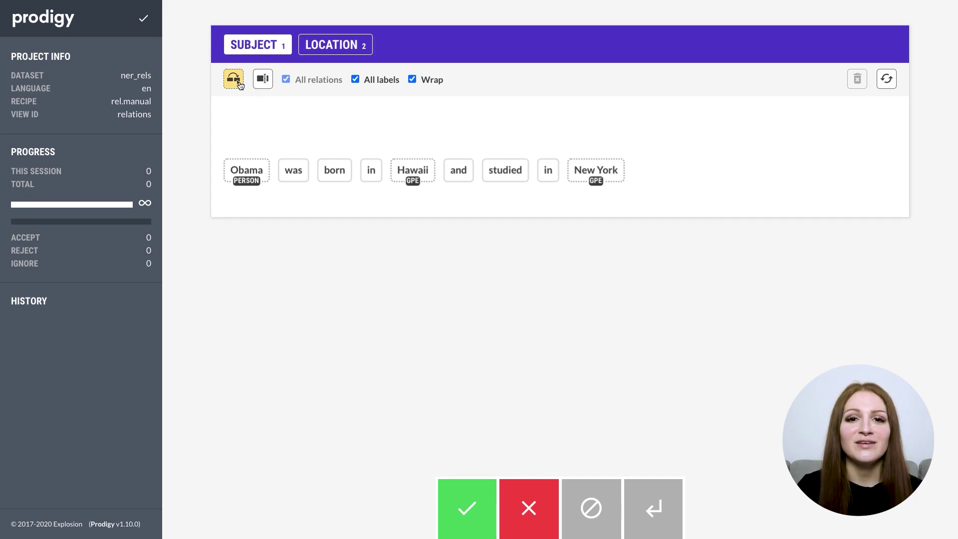
# - Add SUBJECT relations from "Obama" to "born" and from "Obama" to "studied"
pyautogui.click(254, 165)
pyautogui.click(335, 170)
pyautogui.click(245, 168)
pyautogui.click(495, 169)
# - Add LOCATION relations from "born" to "Hawaii" and from "studied" to "New York"
pyautogui.click(313, 47)
pyautogui.click(334, 169)
pyautogui.click(412, 169)
pyautogui.click(505, 170)
pyautogui.click(581, 169)
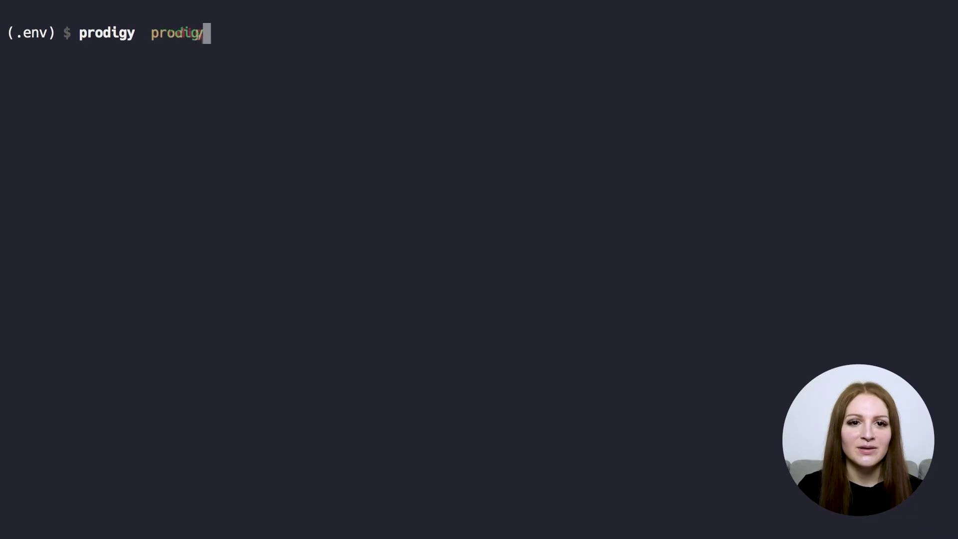
# - In the terminal, enter the prodigy rel.manual command with dataset rel_bio, model en_core_web_sm and source ./bio_events.jsonl
pyautogui.write('y rel.manual')
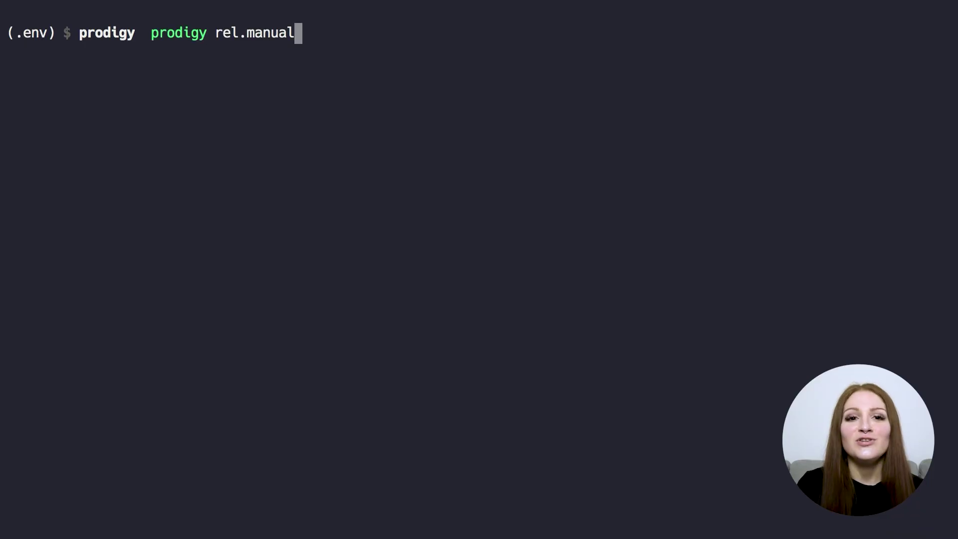
pyautogui.write(' rel_bio en_core_web_sm ./bio_events.jsonl ')
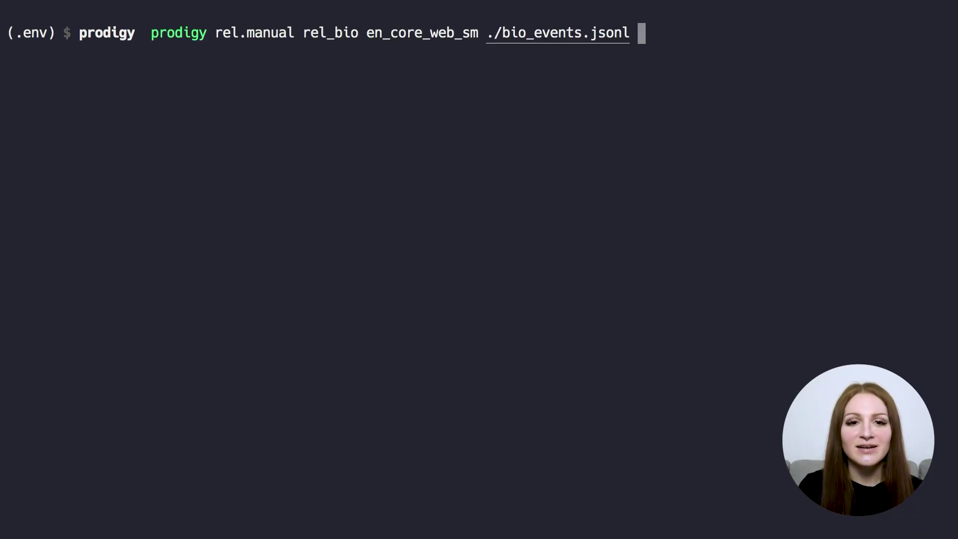
# - Add --label Theme,Cause --span-label GGP,Gene_Expr,Transcr,Prot_Cat,Phosph,Loc,Bind,Reg,Reg+,Reg- --disable-patterns patterns_disable_bio_rel.jsonl --wrap, and run the command
pyautogui.write('--label Theme,Cause --span-label GGP,Gene_Expr,Transcr,Prot_Cat,Phosph,Loc,Bind,Reg,Reg+,Reg- ')
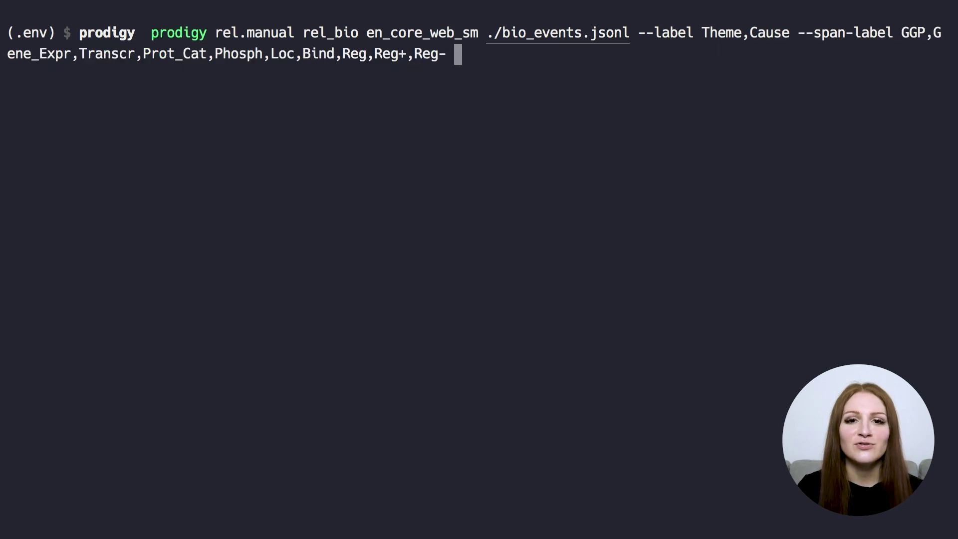
pyautogui.write('--disable-patterns patterns_disable_bio_rel.jsonl --wrap')
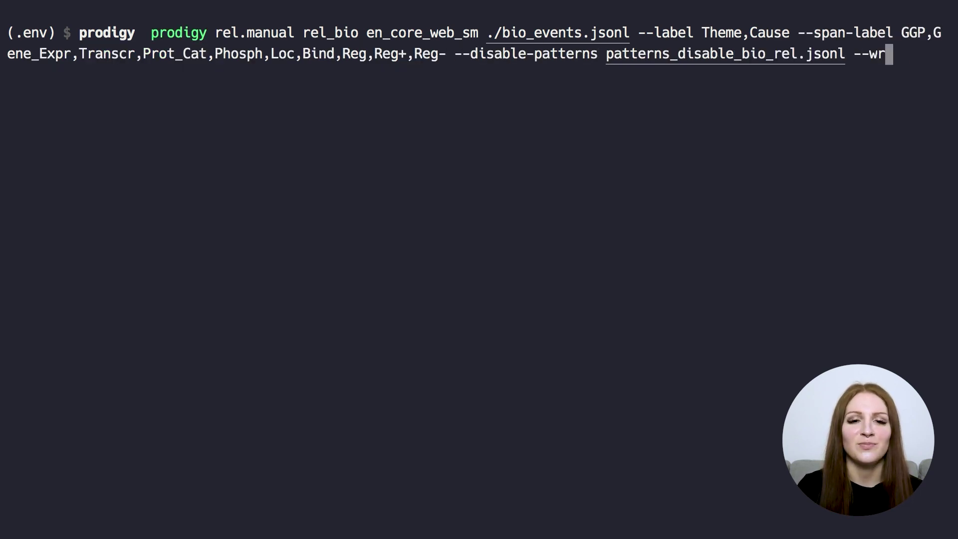
pyautogui.press('Return')
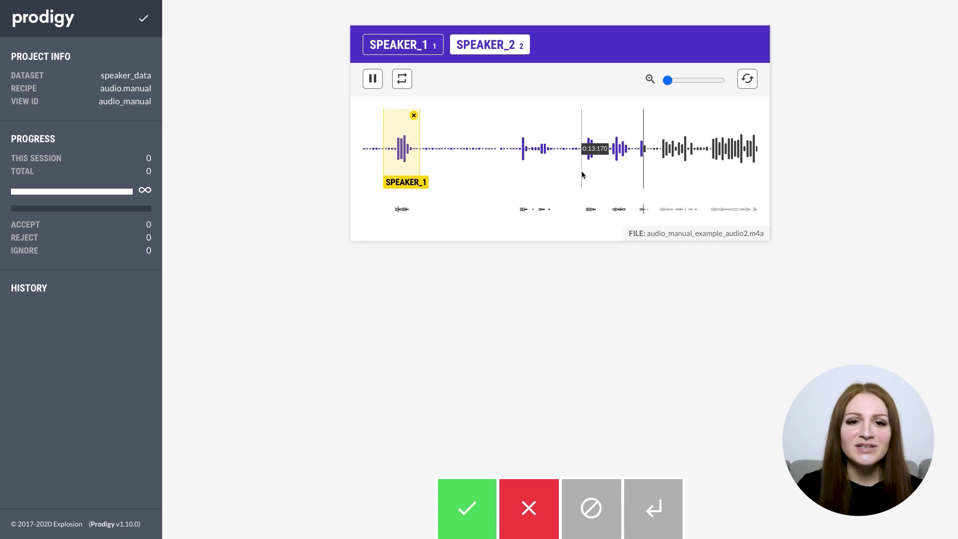
# - Mark a SPEAKER_2 region in the middle of the audio waveform and another SPEAKER_1 region in the video's waveform
pyautogui.moveTo(581, 171); pyautogui.dragTo(651, 172)
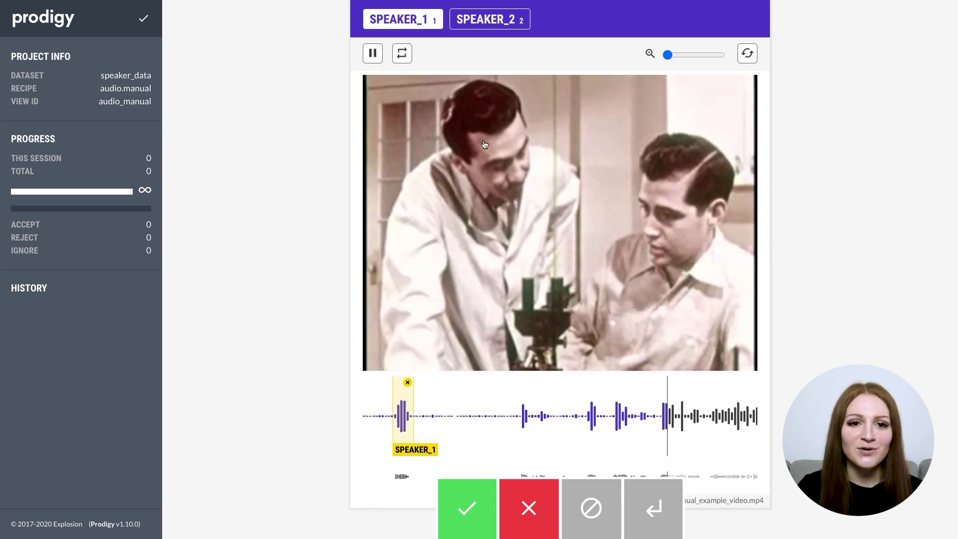
pyautogui.moveTo(574, 418); pyautogui.dragTo(632, 418)
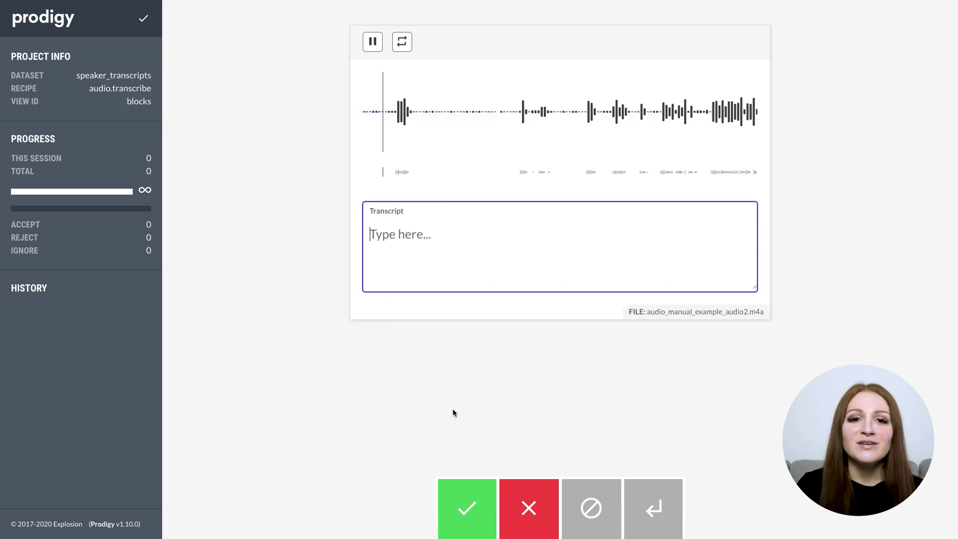
# - Enter "Transcript goes here :)" as the transcript of the audio clip
pyautogui.write('Transcript goes here :)')
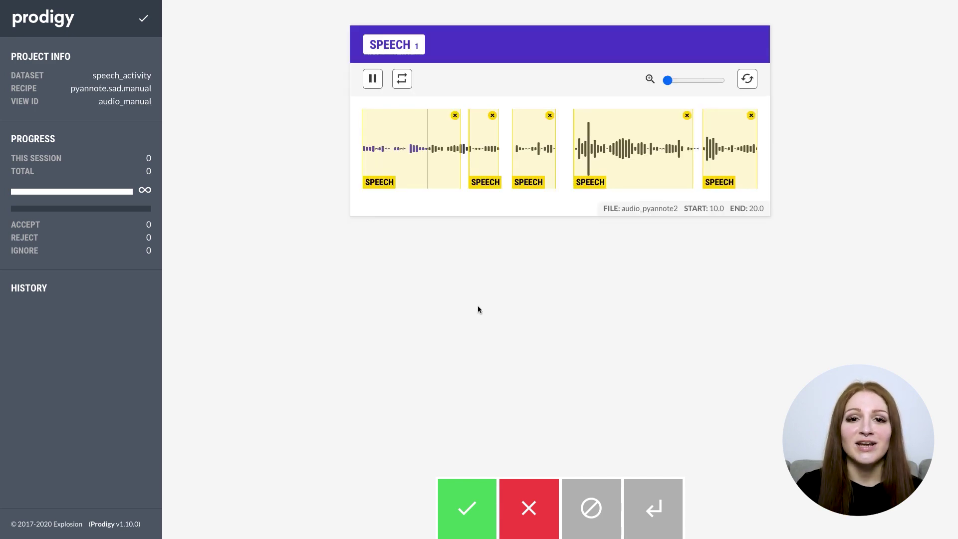
# - Pause the audio and delete the second SPEECH region from the waveform
pyautogui.press('space')
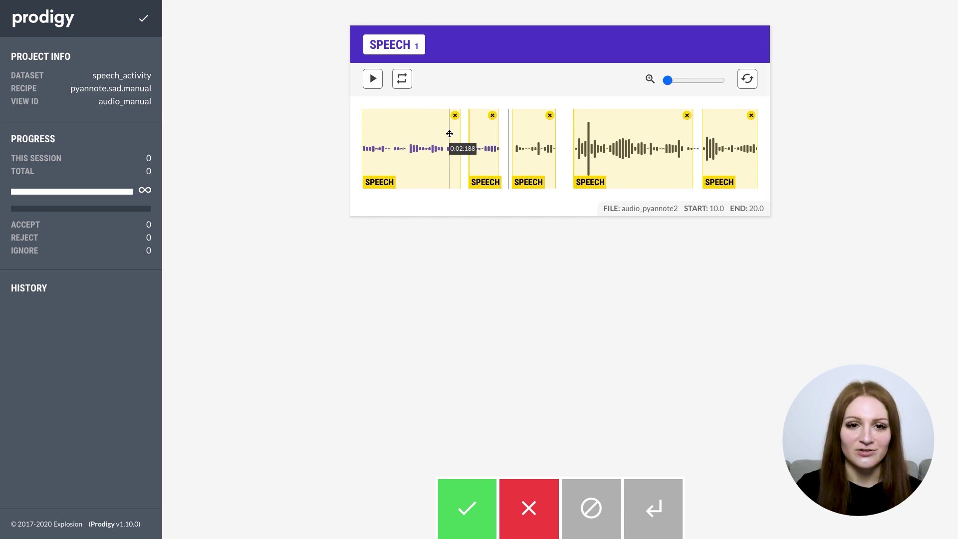
pyautogui.click(492, 115)
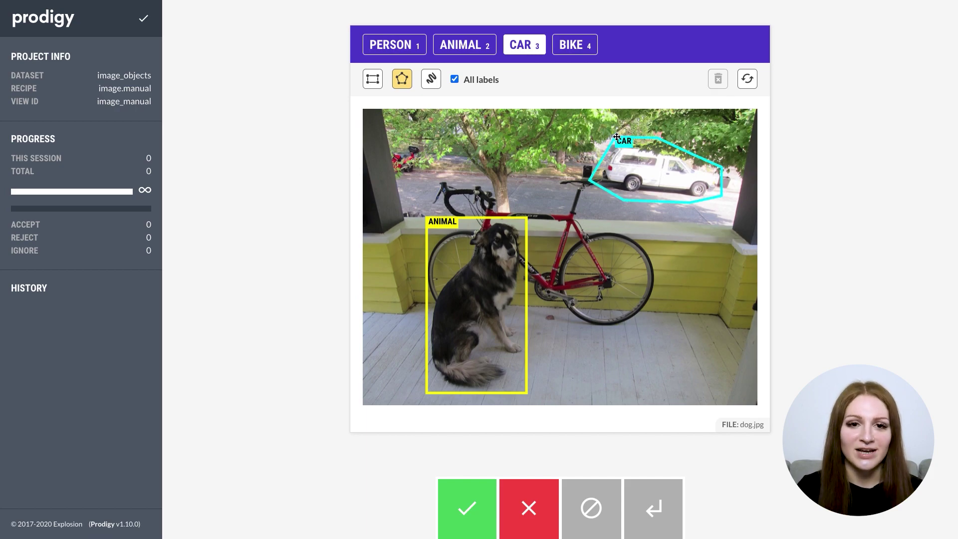
# - Adjust the corner points of the CAR polygon so it fits the white car, and deselect it
pyautogui.click(591, 183)
pyautogui.moveTo(724, 202); pyautogui.dragTo(725, 195)
pyautogui.moveTo(591, 183); pyautogui.dragTo(588, 179)
pyautogui.moveTo(675, 202); pyautogui.dragTo(692, 201)
pyautogui.moveTo(690, 155); pyautogui.dragTo(698, 164)
pyautogui.press('Escape')
# - Draw a freehand outline around the red bicycle with the BIKE label and deselect it
pyautogui.press('f')
pyautogui.press('4')
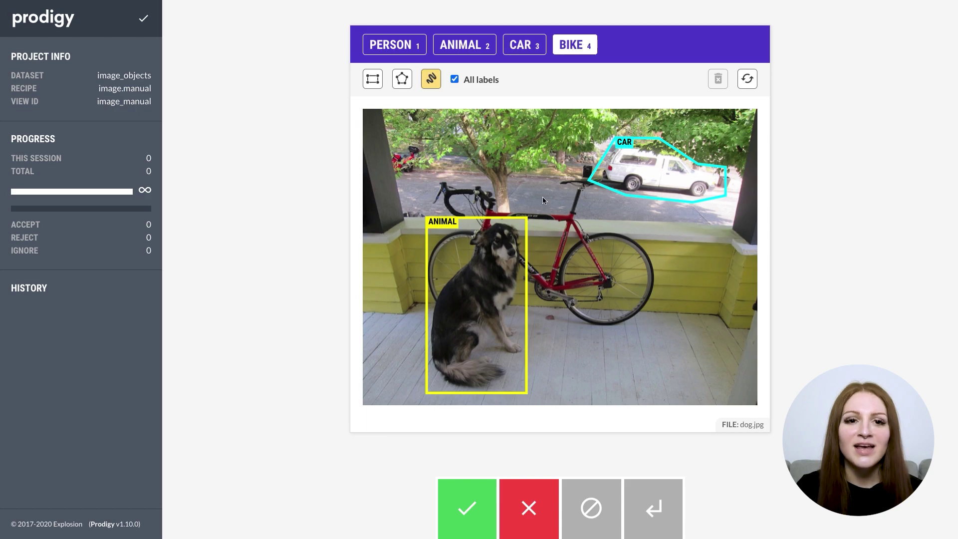
pyautogui.moveTo(548, 197)
pyautogui.mouseDown()
pyautogui.moveTo(658, 243)
pyautogui.moveTo(511, 276)
pyautogui.moveTo(455, 167)
pyautogui.moveTo(548, 198)
pyautogui.mouseUp()
pyautogui.press('Escape')
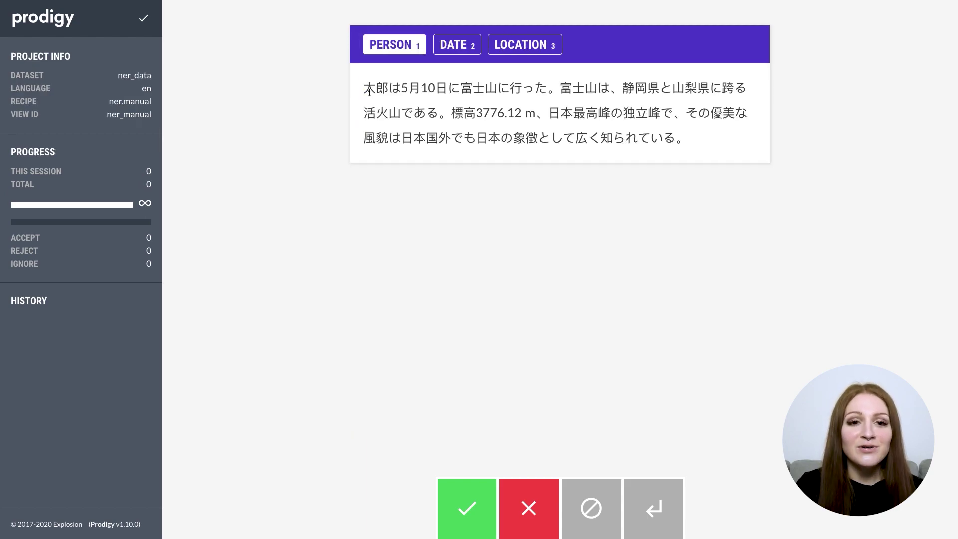
# - Label the person's name at the start of the Japanese text as PERSON and "5月10日" as DATE
pyautogui.moveTo(364, 89); pyautogui.dragTo(387, 92)
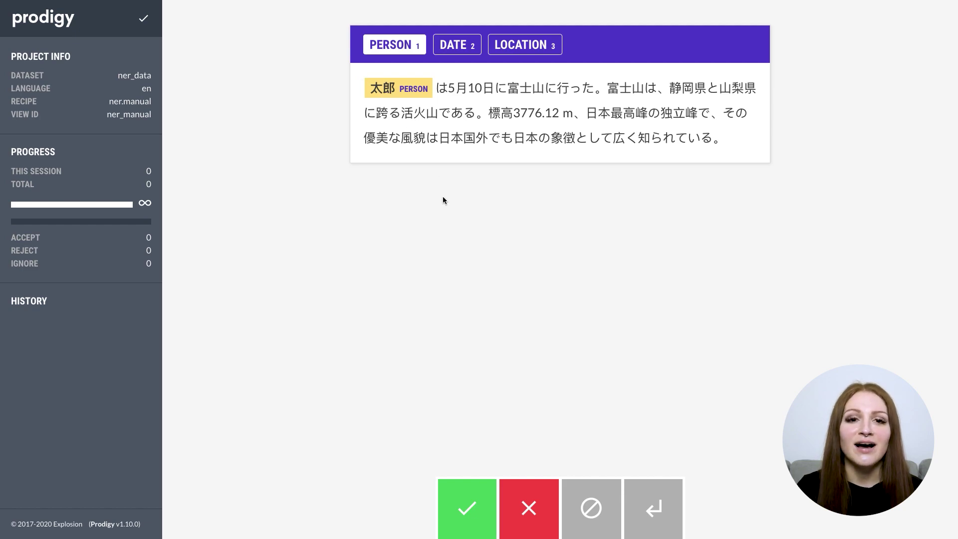
pyautogui.click(461, 45)
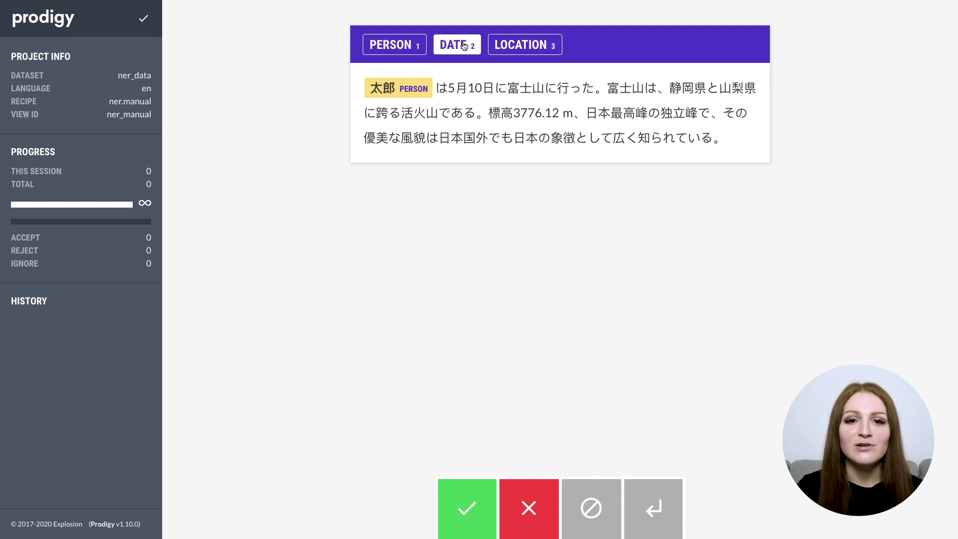
pyautogui.moveTo(445, 88); pyautogui.dragTo(495, 89)
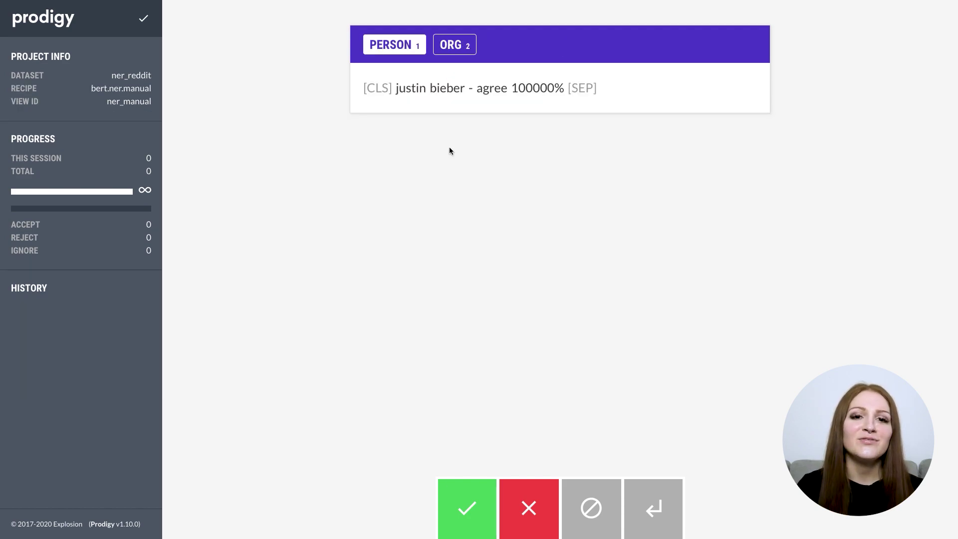
# - Label "justin bieber" as PERSON in the text
pyautogui.moveTo(408, 90); pyautogui.dragTo(455, 90)
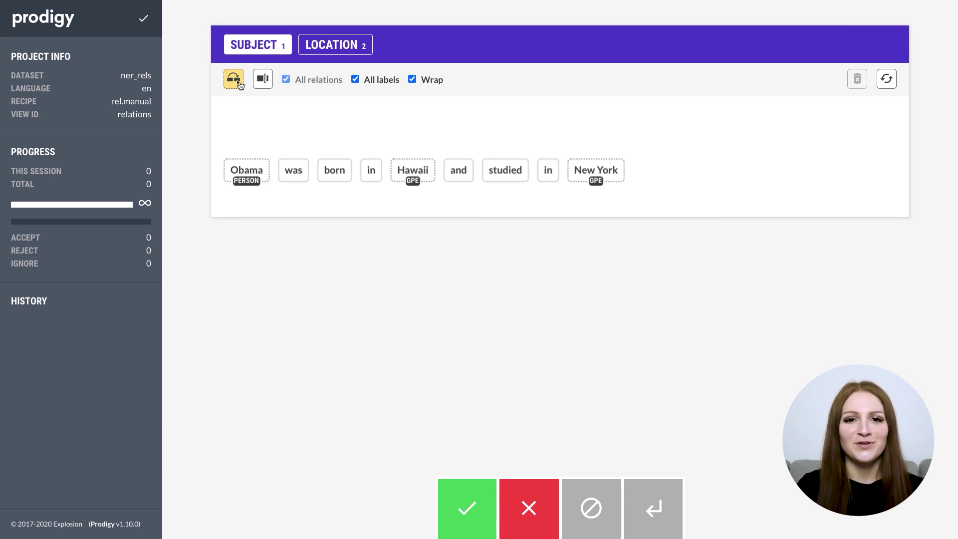
# - Connect "Obama" to "born" and to "studied" with SUBJECT relations
pyautogui.click(253, 166)
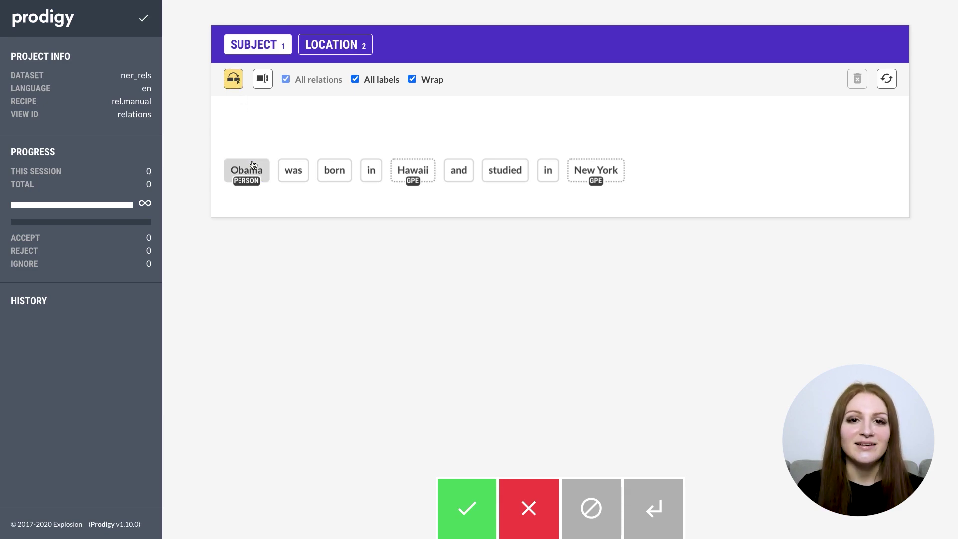
pyautogui.click(329, 170)
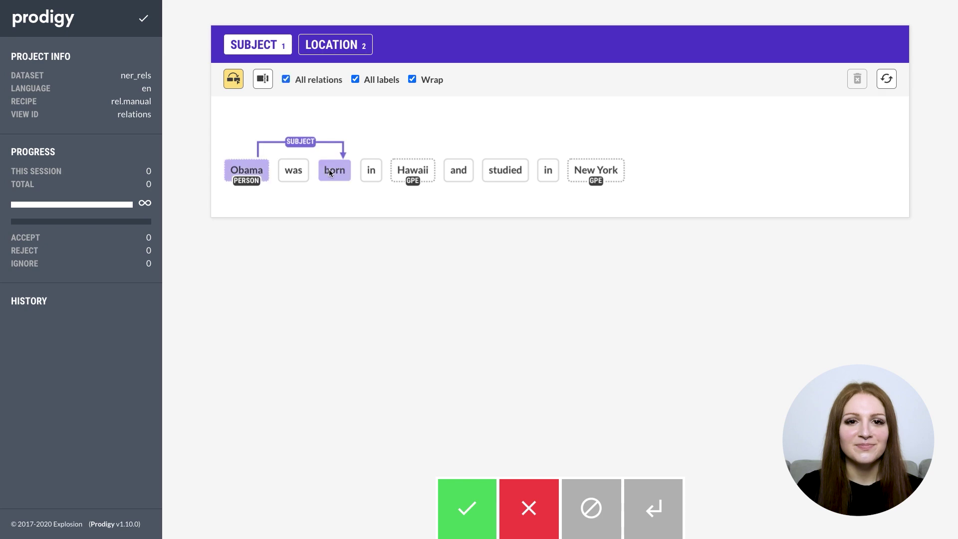
pyautogui.click(493, 169)
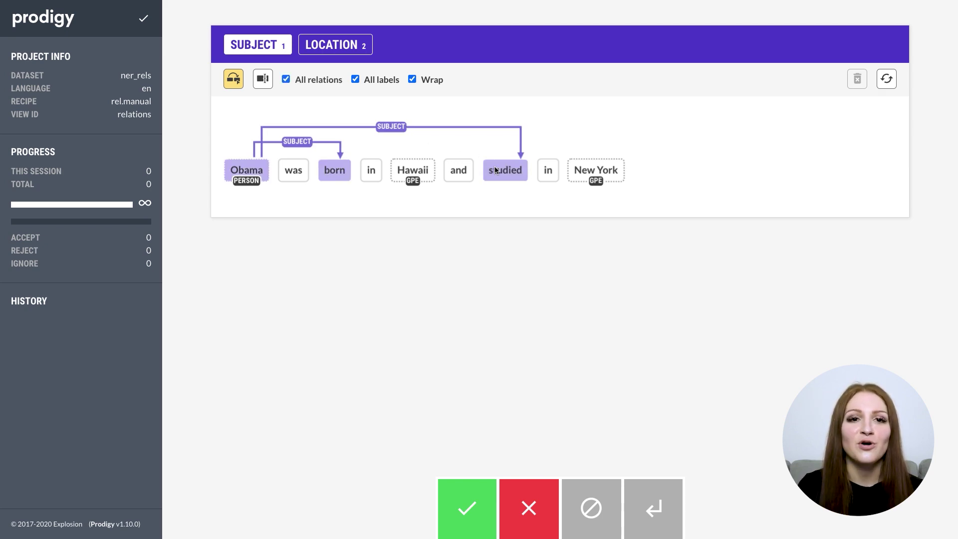
# - Connect "born" to "Hawaii" with a LOCATION relation
pyautogui.click(313, 46)
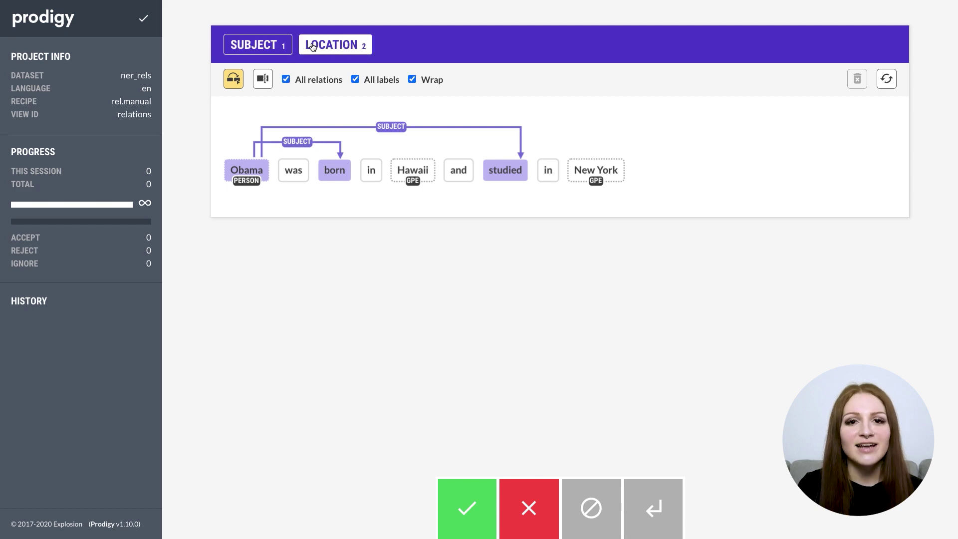
pyautogui.click(333, 170)
pyautogui.click(411, 171)
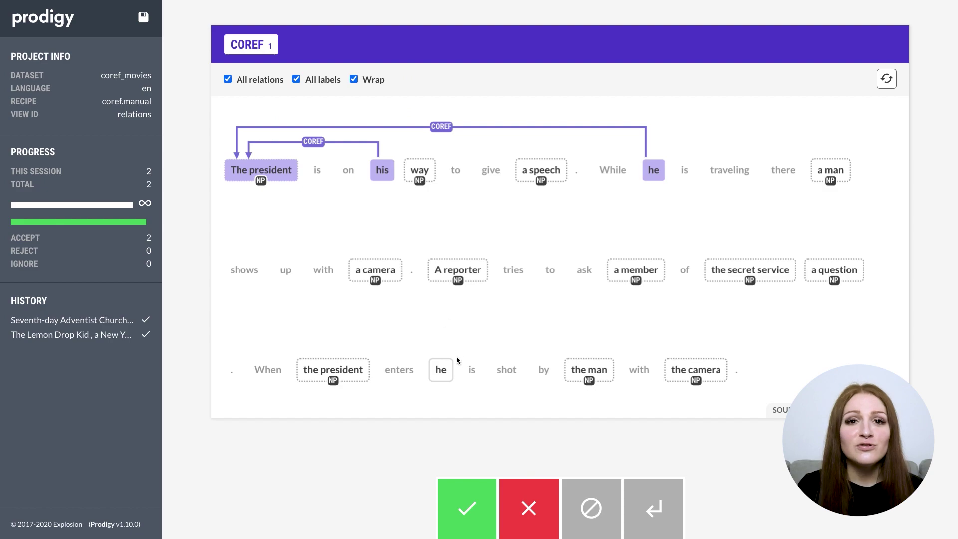
# - Link "he" to "the president" with COREF in the last sentence, and select "the president" as the start of another relation
pyautogui.click(440, 369)
pyautogui.click(359, 369)
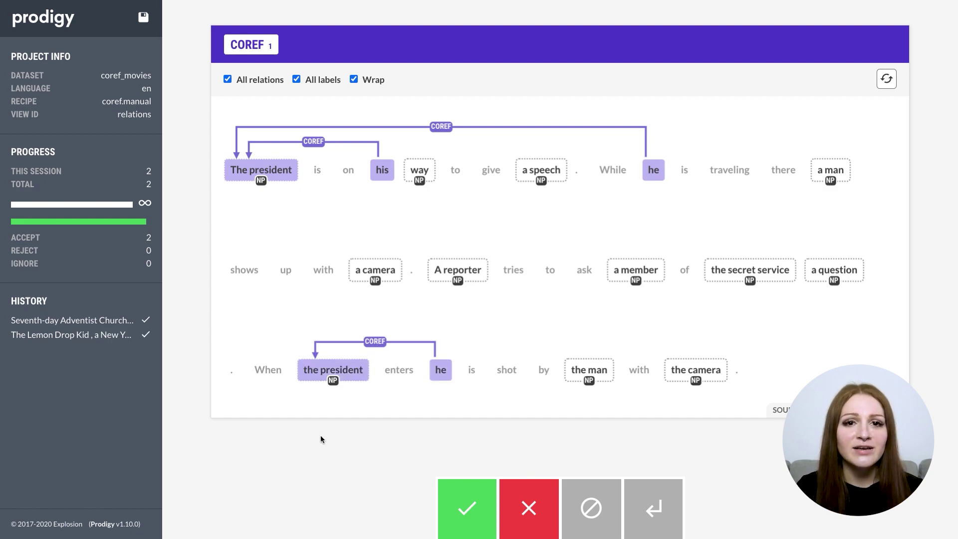
pyautogui.click(307, 373)
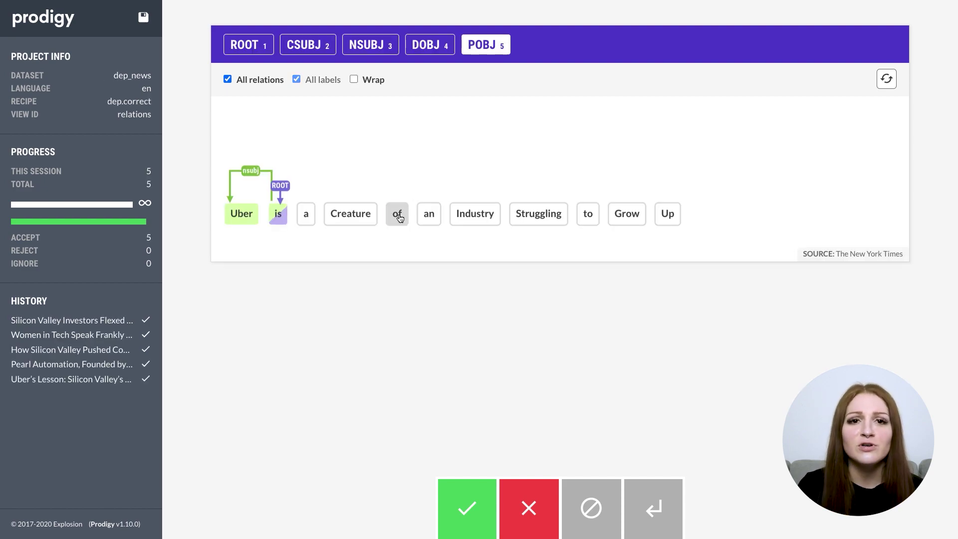
# - Add a POBJ dependency from "of" to "Industry"
pyautogui.click(399, 216)
pyautogui.click(470, 215)
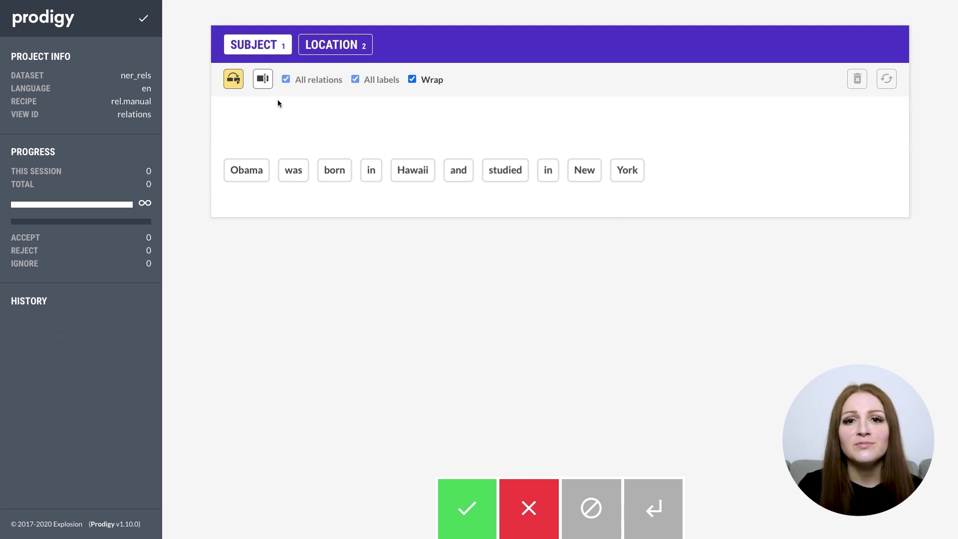
# - Mark "Obama" as a PERSON span and "Hawaii" and "New York" as GPE spans
pyautogui.click(264, 79)
pyautogui.click(250, 170)
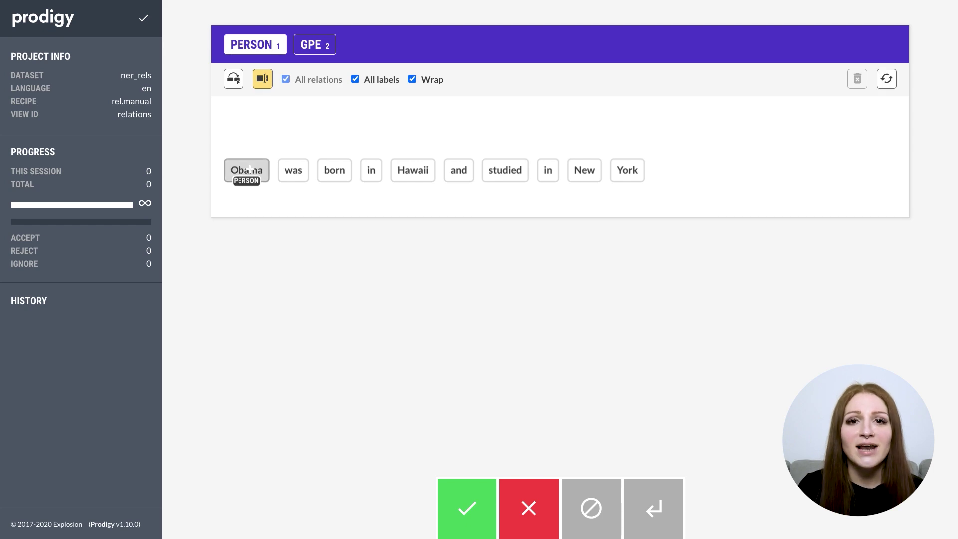
pyautogui.click(307, 41)
pyautogui.click(412, 169)
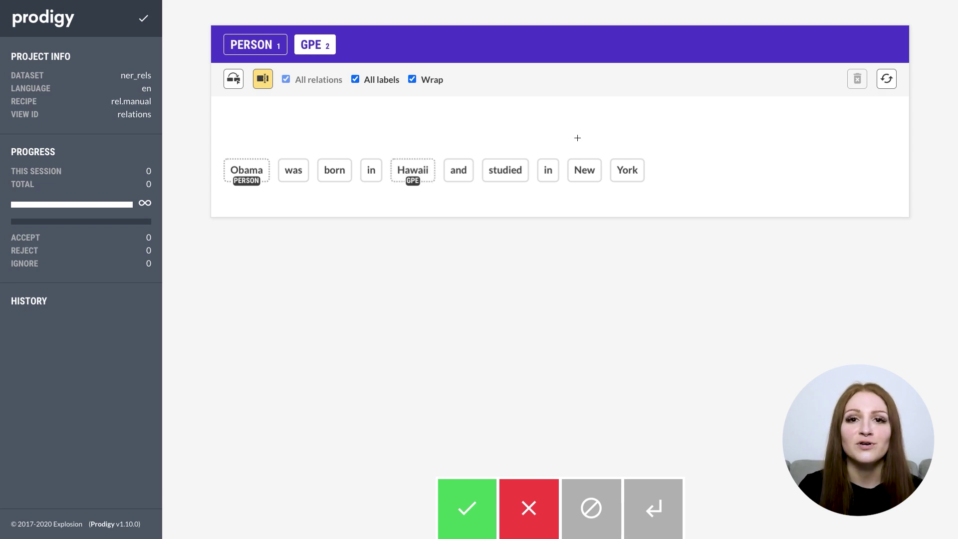
pyautogui.moveTo(580, 140); pyautogui.dragTo(635, 170)
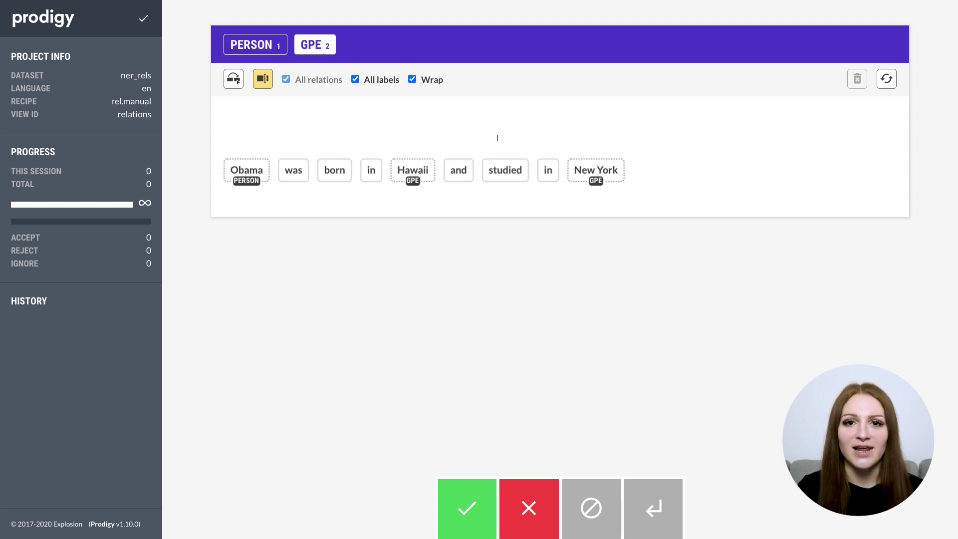
# - Draw a span selection across "studied in" with the GPE label
pyautogui.moveTo(498, 138); pyautogui.dragTo(544, 140)
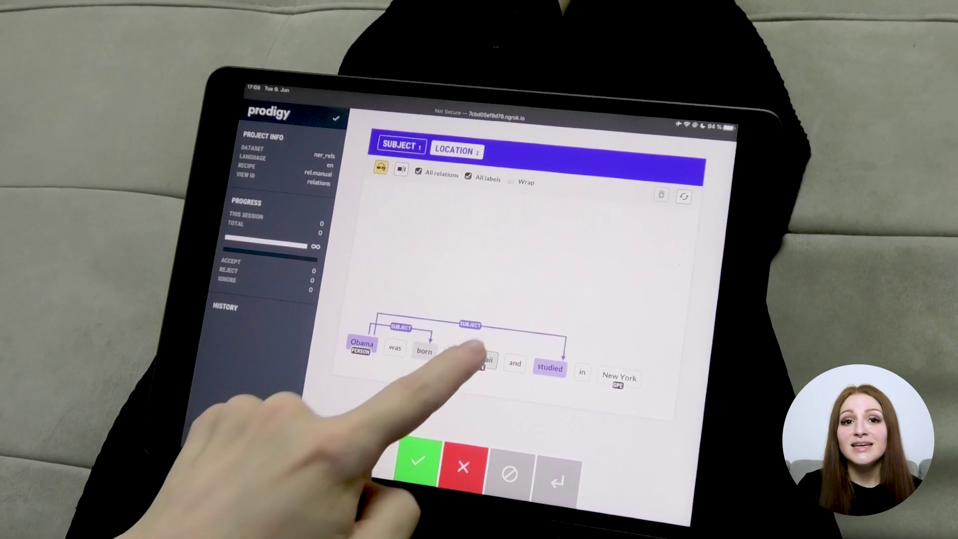
pyautogui.click(553, 364)
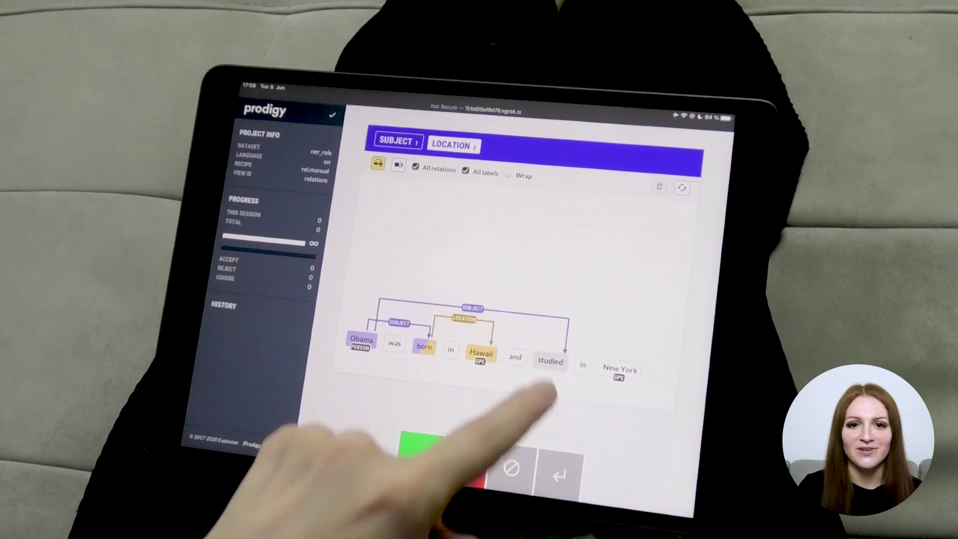
pyautogui.click(622, 375)
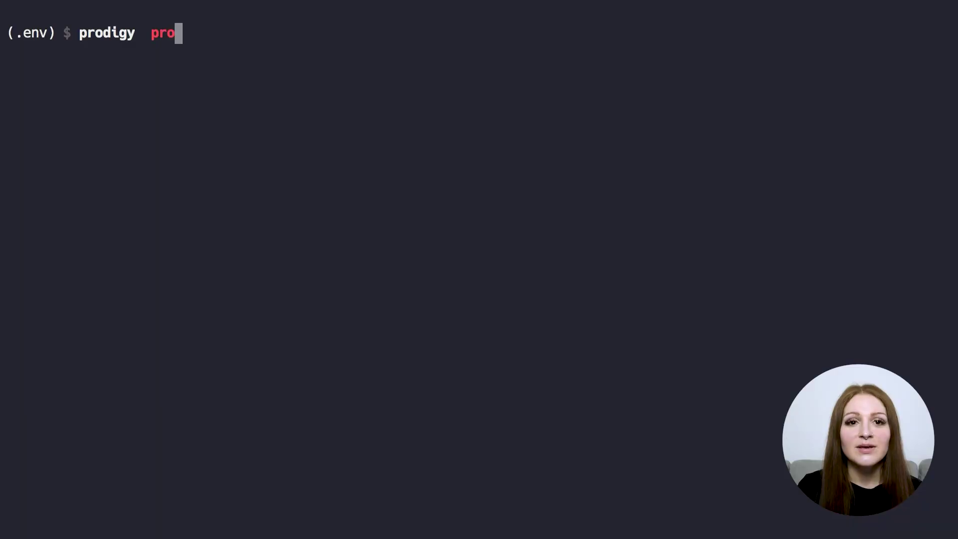
# - Run the Prodigy dep.correct recipe for dataset dep_news with en_core_web_sm, ./news_headlines.jsonl, --label ROOT,csubj,nsubj,dobj,pobj and --update
pyautogui.write('digy dep.correct dep_news e')
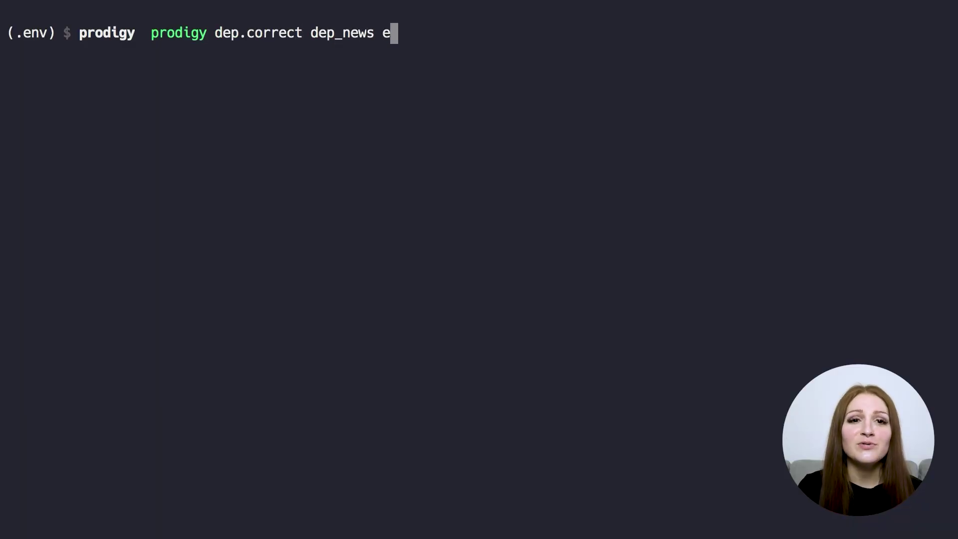
pyautogui.write('n_core_web_sm ./news')
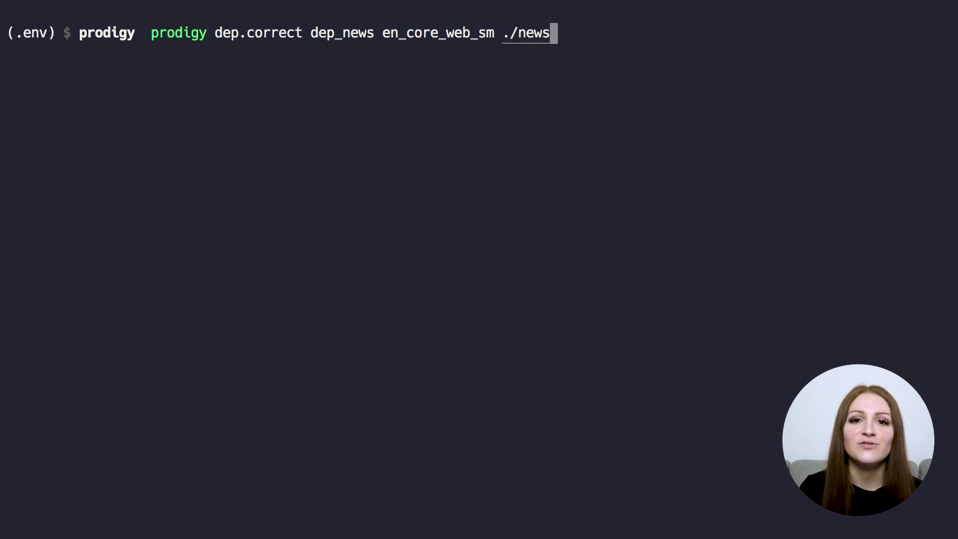
pyautogui.write('_headlines.jsonl --label ROOT,csubj,nsubj')
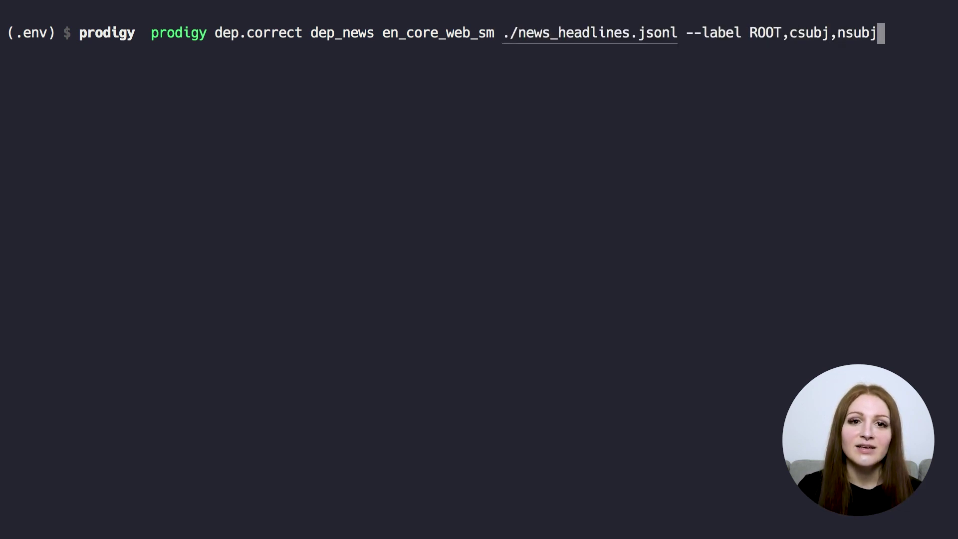
pyautogui.write(',dobj,pobj')
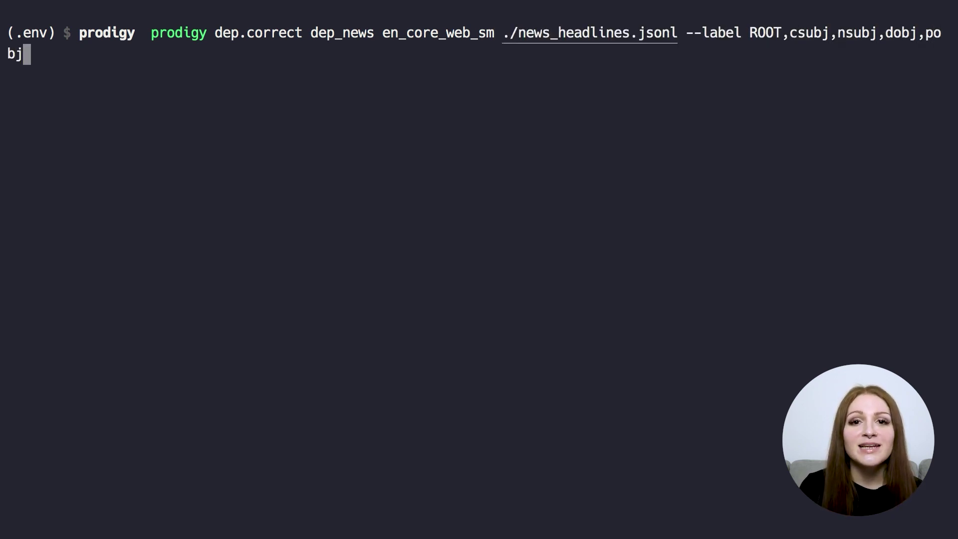
pyautogui.write(' --update')
pyautogui.press('Return')
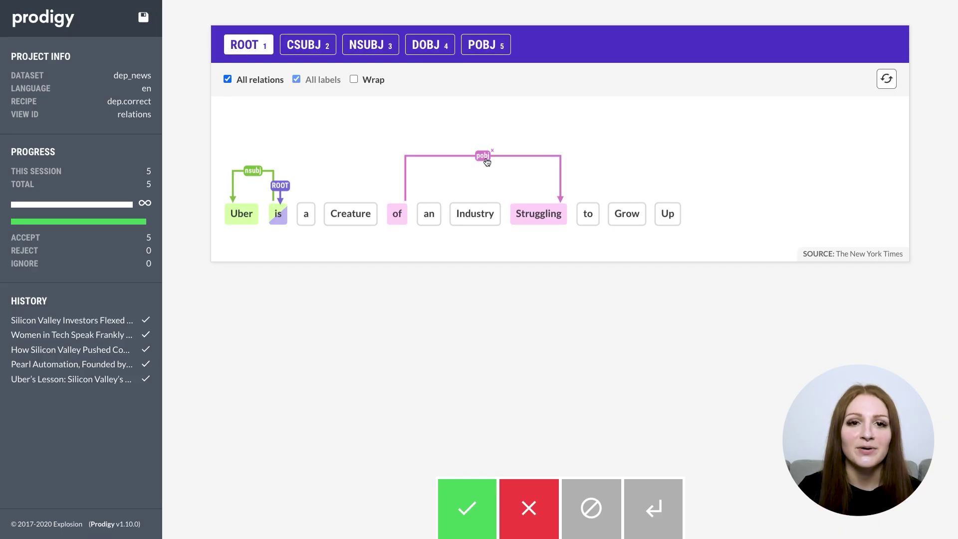
# - Remove the pobj dependency between "of" and "Struggling", and add a POBJ dependency from "of" to "Industry"
pyautogui.click(486, 157)
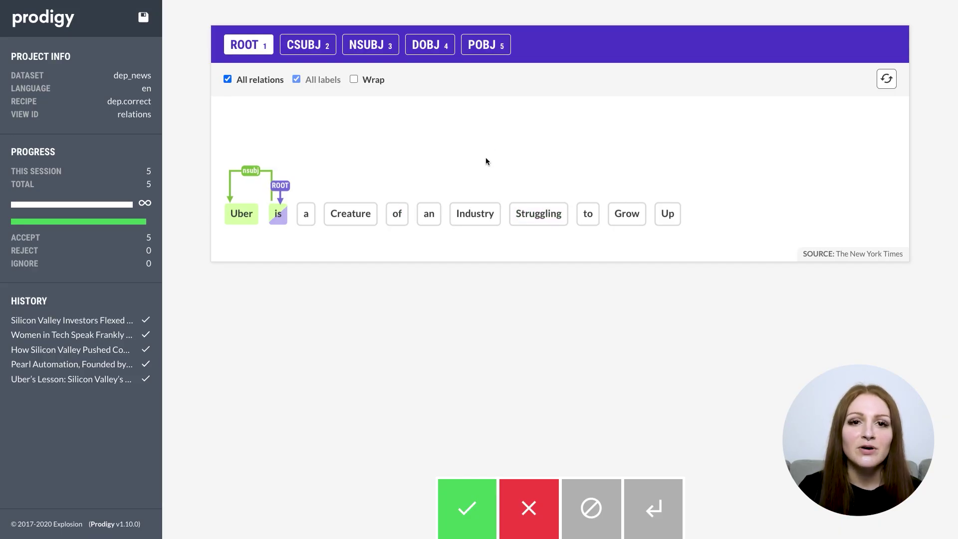
pyautogui.press('5')
pyautogui.click(397, 214)
pyautogui.click(470, 215)
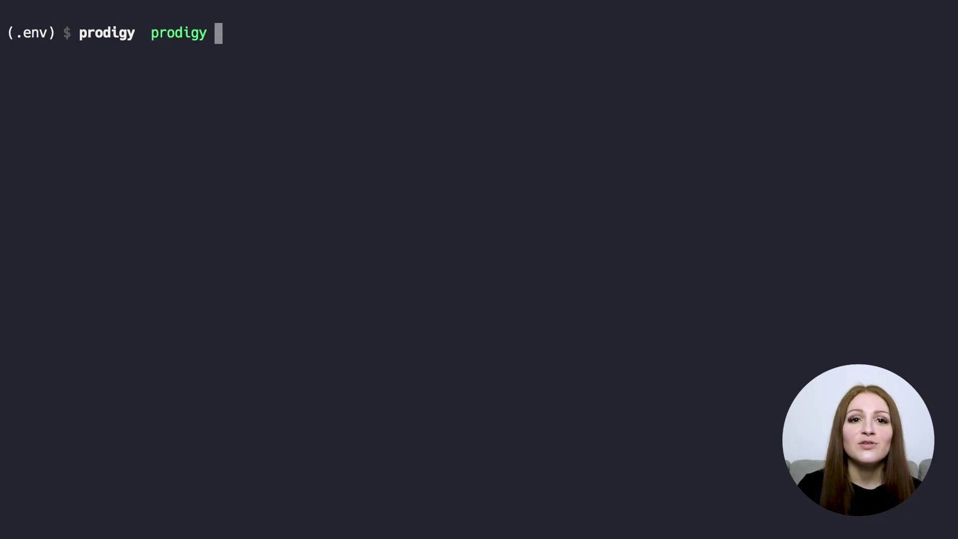
# - Run the Prodigy coref.manual recipe for dataset coref_movies with en_core_web_sm, ./plot_summaries.jsonl and --label COREF
pyautogui.write('coref.manual ')
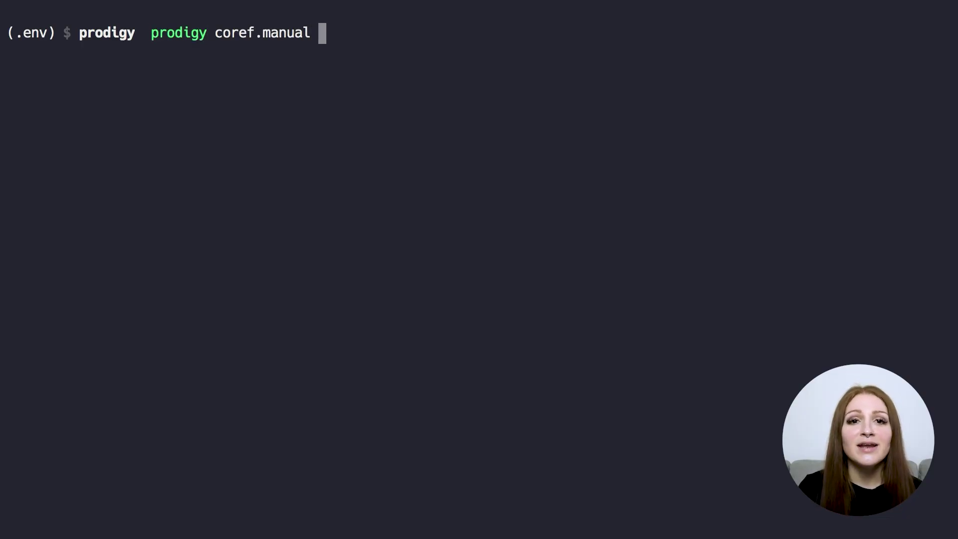
pyautogui.write('coref_movies en_core_web_sm ./')
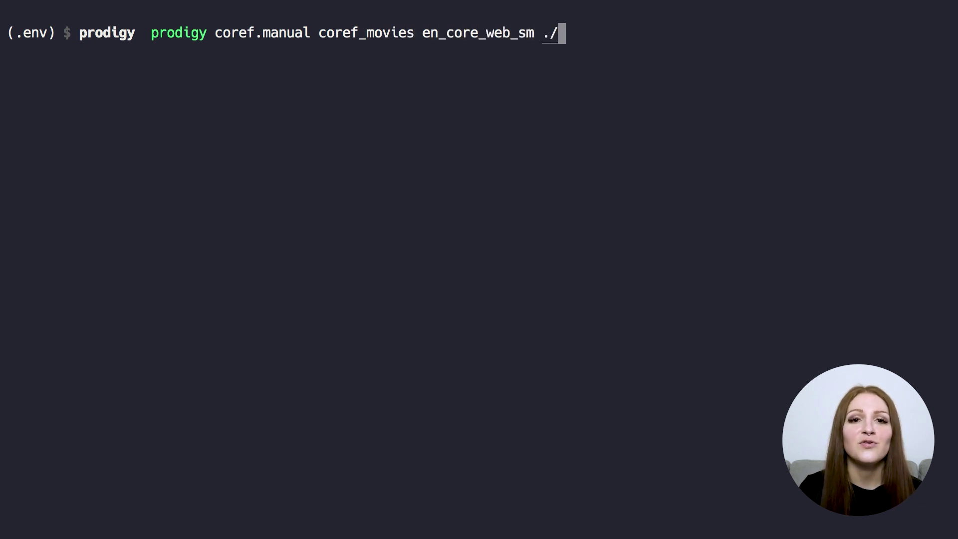
pyautogui.write('plot_summaries.jsonl --label COREF')
pyautogui.press('Return')
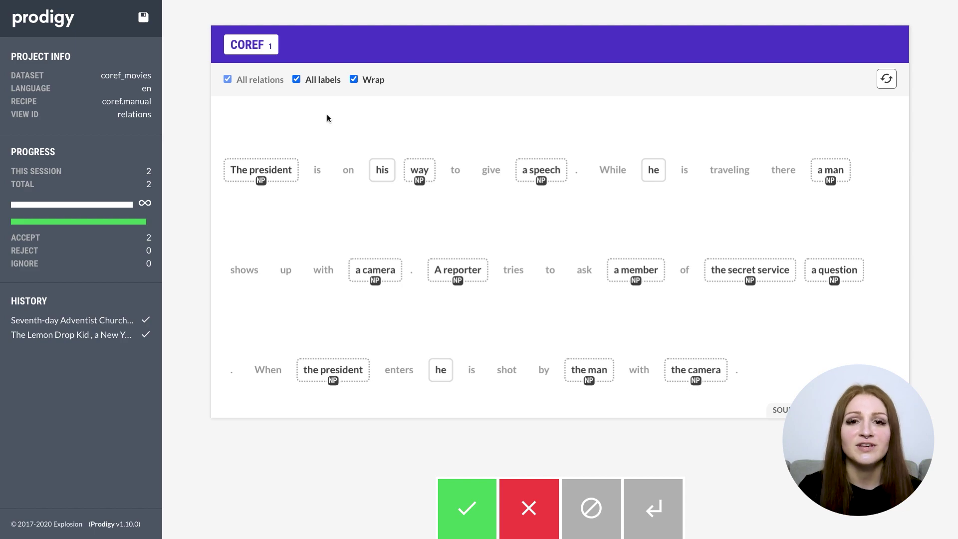
# - Link "his" in the first sentence and "he" in the second to "The president" with COREF relations
pyautogui.click(379, 171)
pyautogui.click(289, 174)
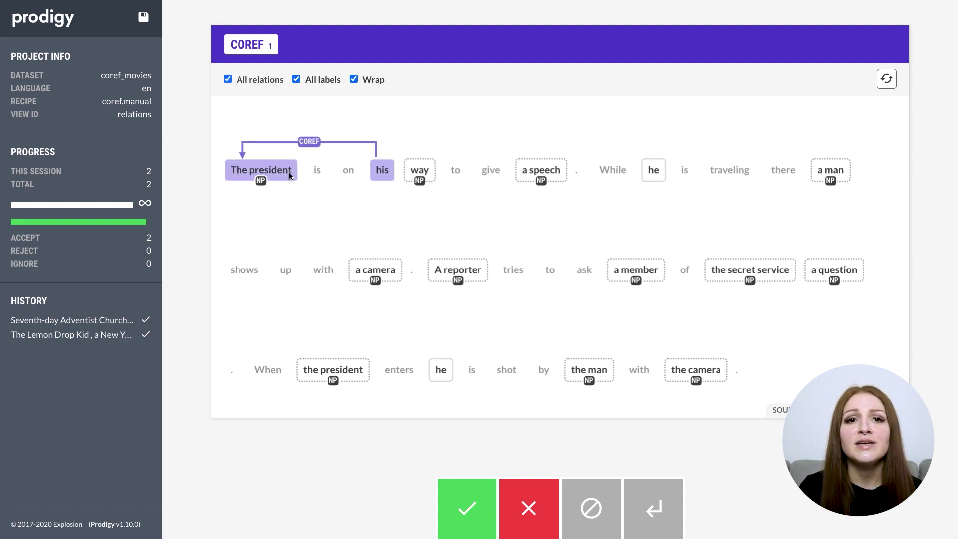
pyautogui.click(651, 170)
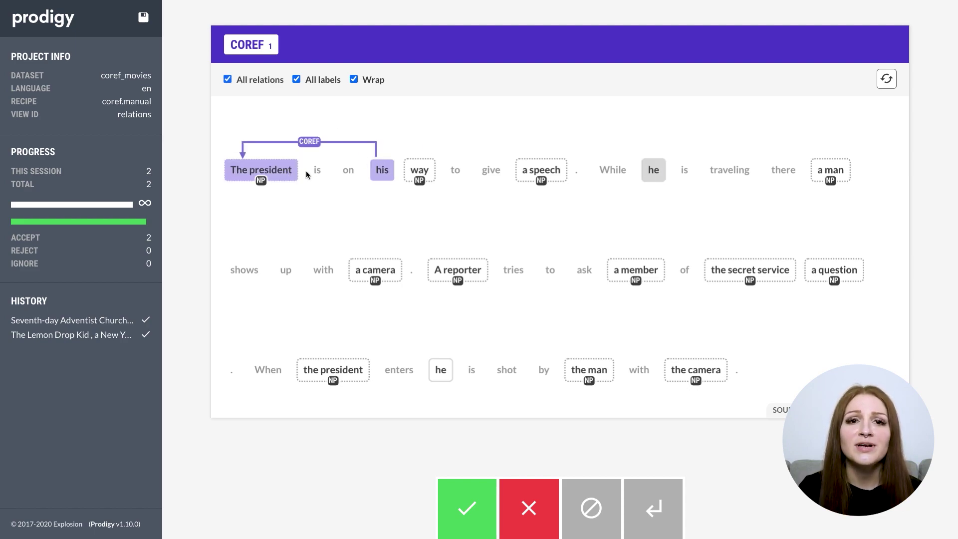
pyautogui.click(284, 176)
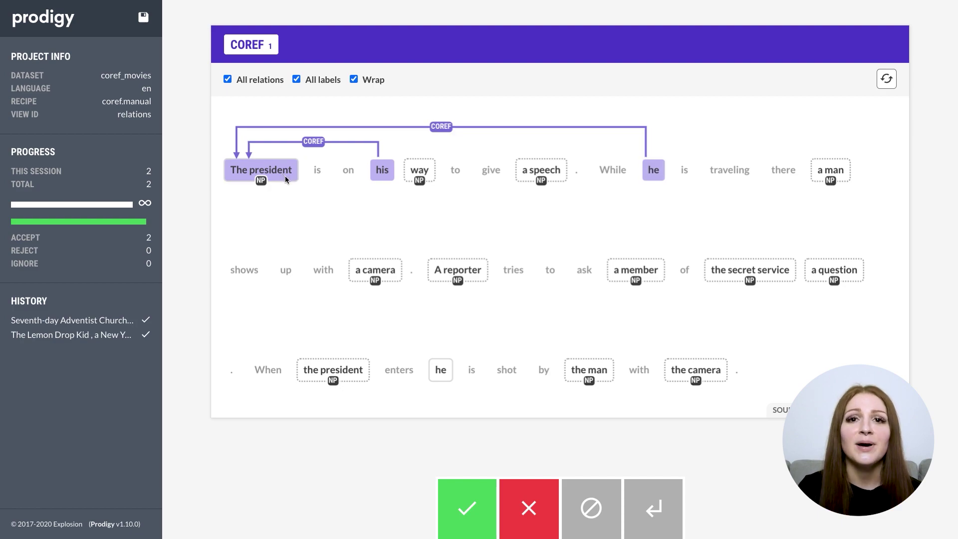
# - Link "he" to "the president" with COREF in the last sentence, and select "the president" as the start of another relation
pyautogui.click(441, 370)
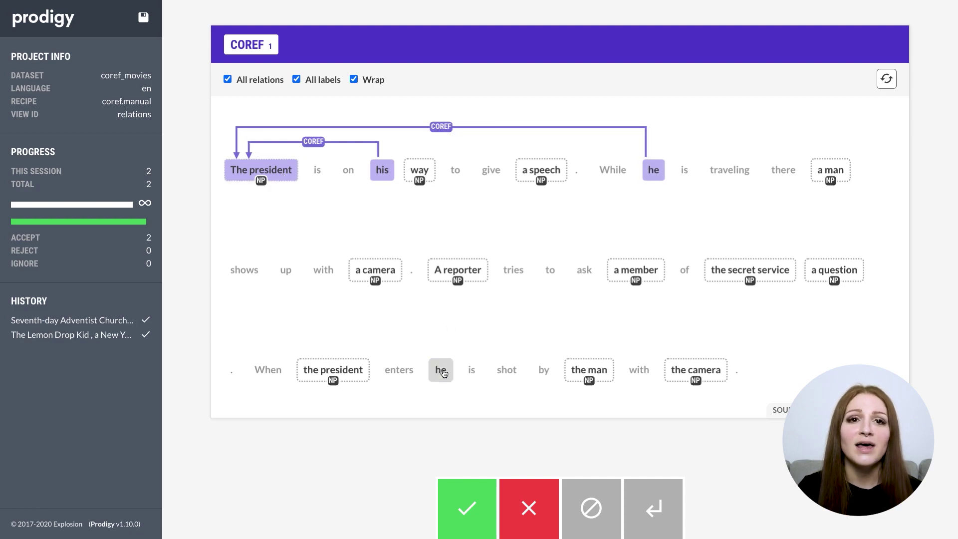
pyautogui.click(359, 370)
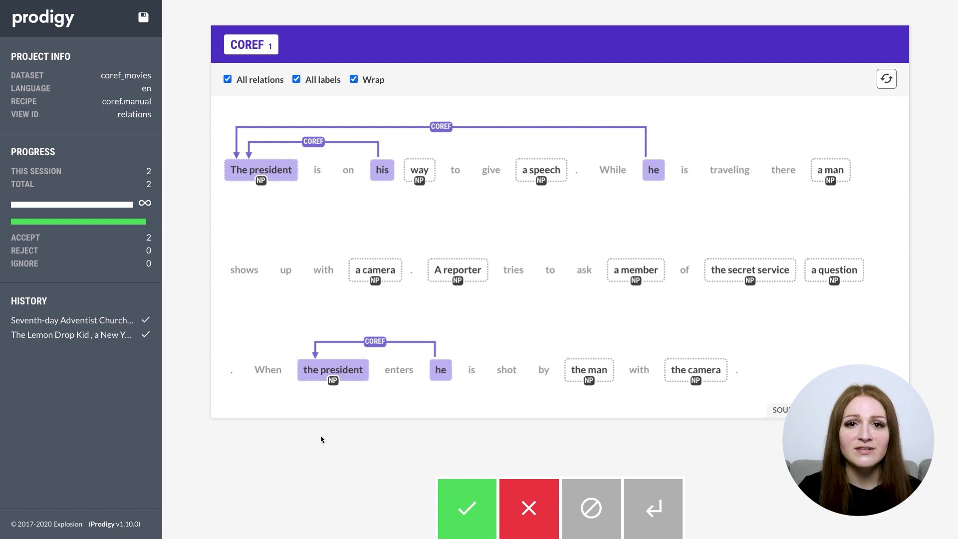
pyautogui.click(311, 375)
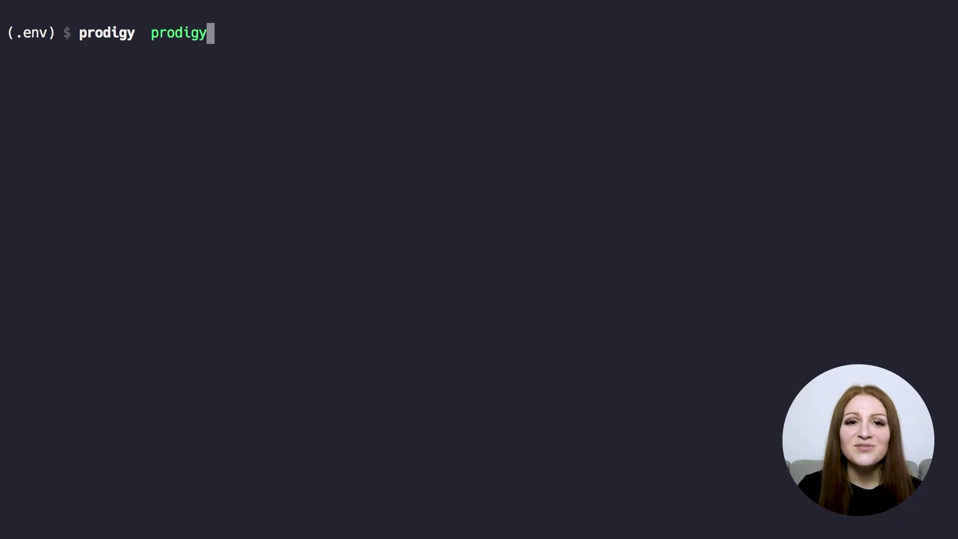
# - Run the Prodigy rel.manual recipe for dataset ner_rels with blank:en, ./data.txt, --label SUBJECT,LOCATION, --span-label PERSON,GPE and --wrap
pyautogui.write('rel.manual ner_rels')
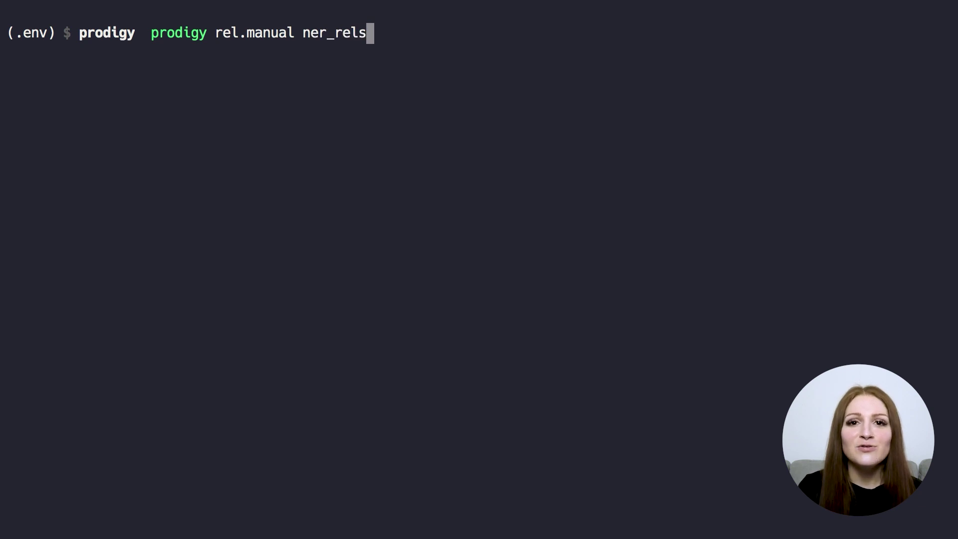
pyautogui.write(' blank:en ./data.txt ')
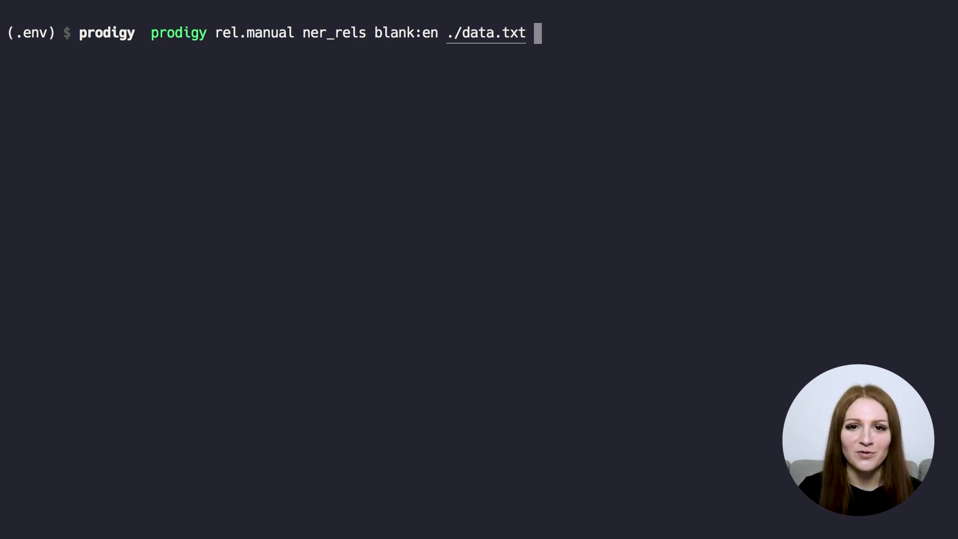
pyautogui.write('--label SUBJEC')
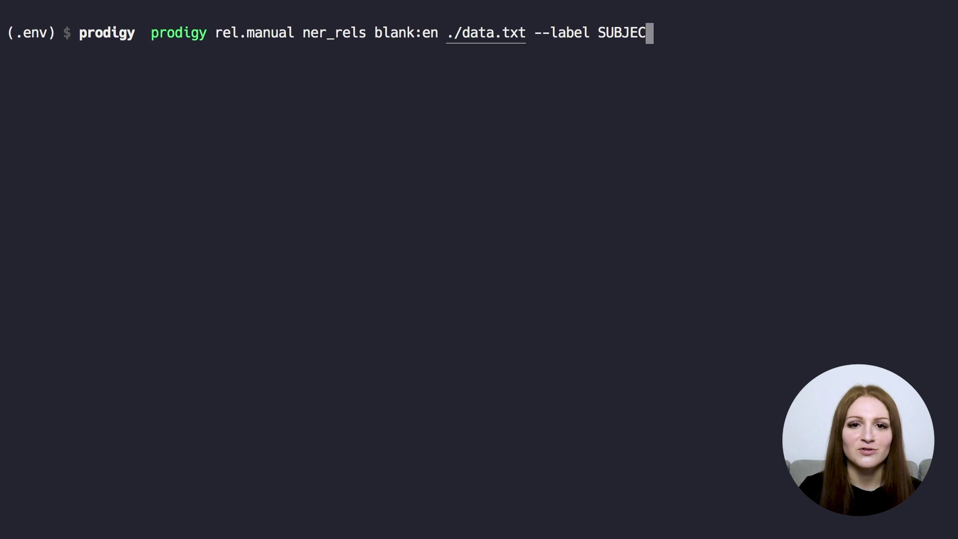
pyautogui.write('T,LOCATION --span-label PERSON,')
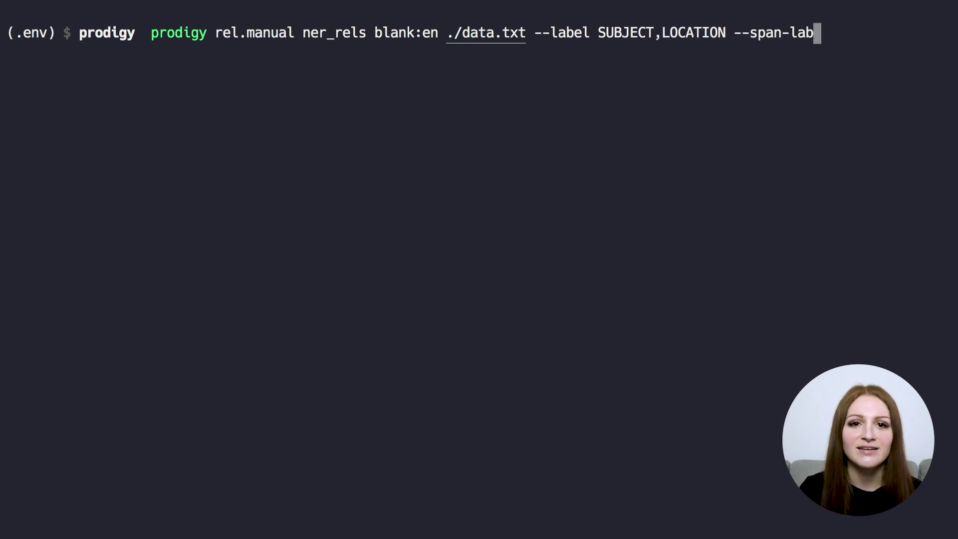
pyautogui.write('GPE --wrap')
pyautogui.press('Return')
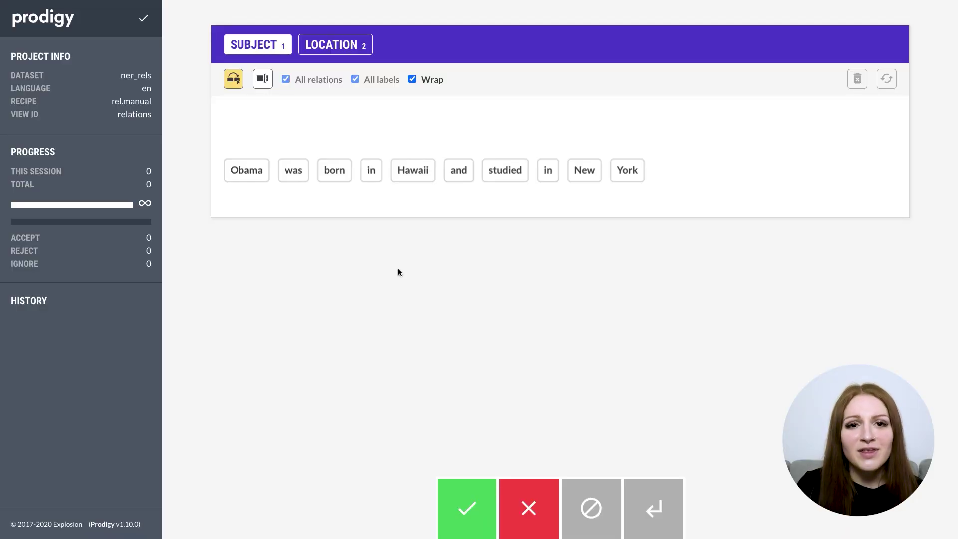
# - Mark "Obama" as a PERSON span and "Hawaii" and "New York" as GPE spans
pyautogui.click(261, 78)
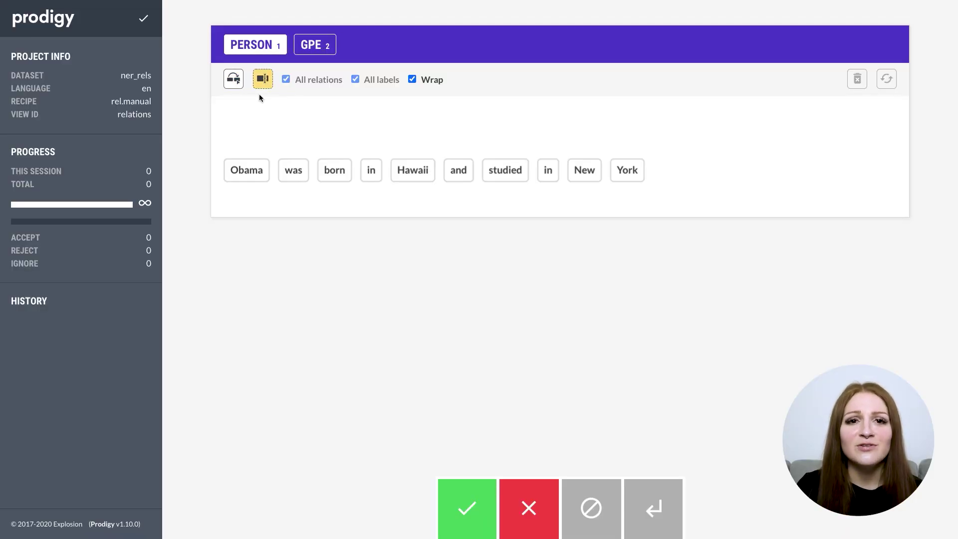
pyautogui.click(250, 170)
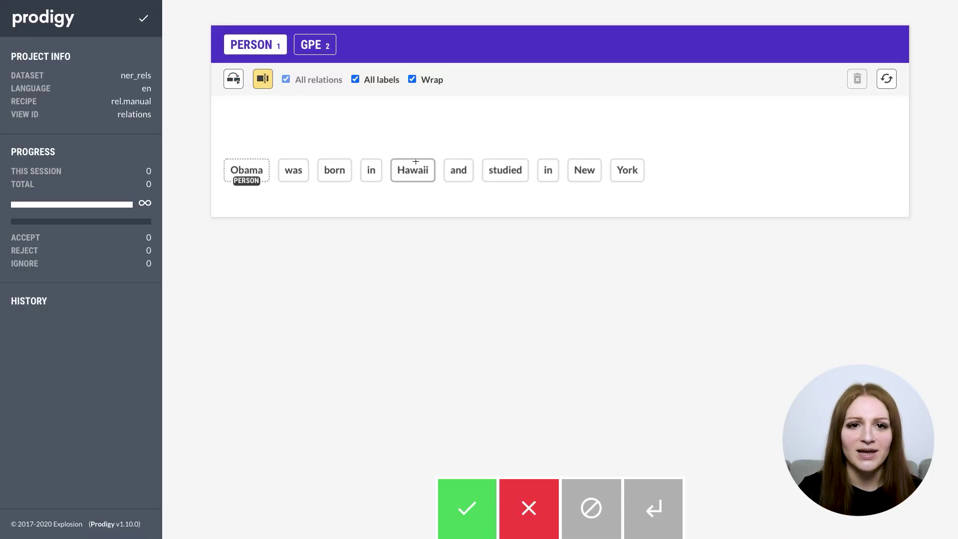
pyautogui.click(308, 41)
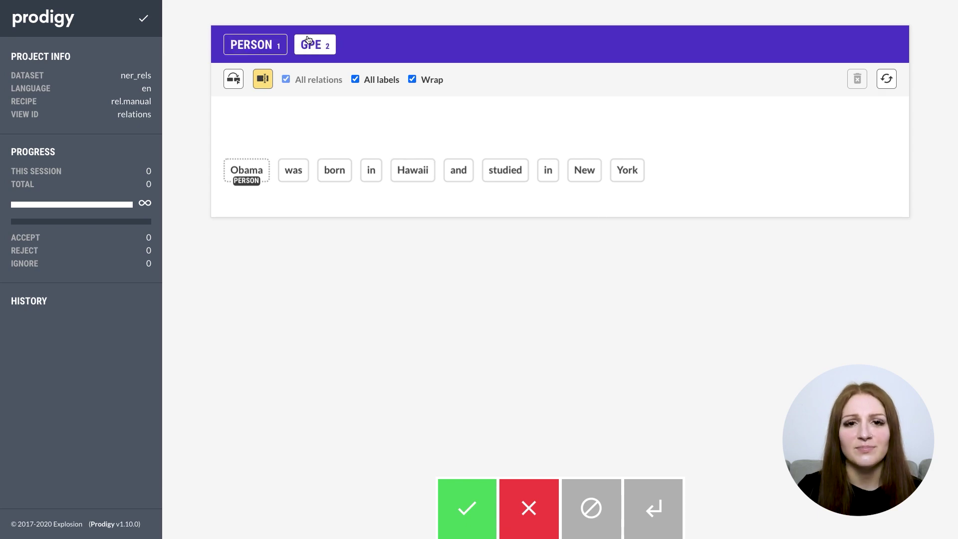
pyautogui.click(412, 170)
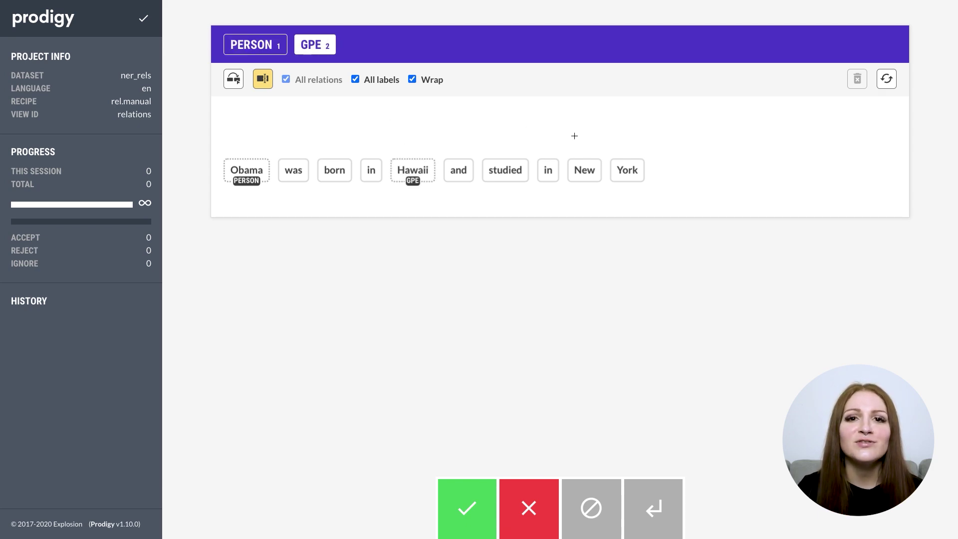
pyautogui.moveTo(570, 132); pyautogui.dragTo(635, 170)
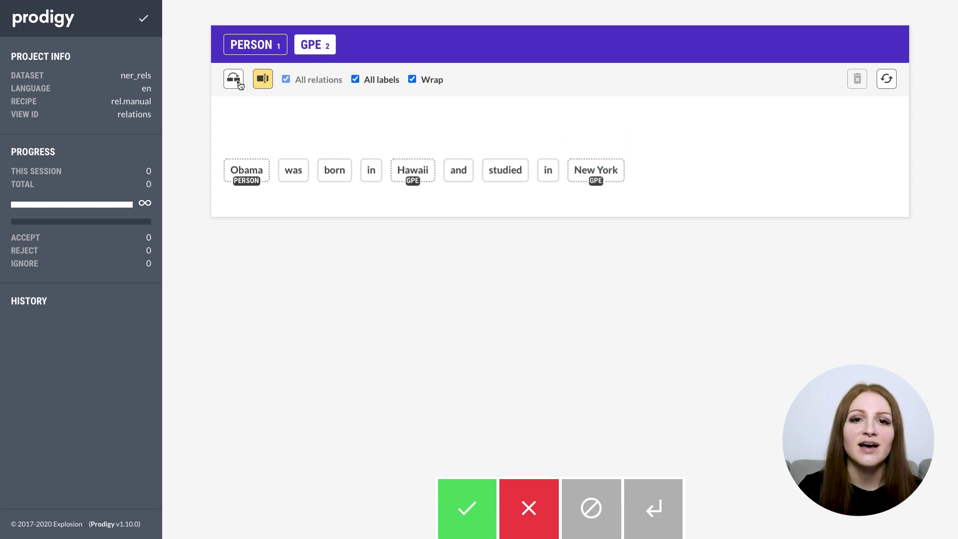
# - Add SUBJECT relations from "Obama" to "born" and from "Obama" to "studied"
pyautogui.click(233, 79)
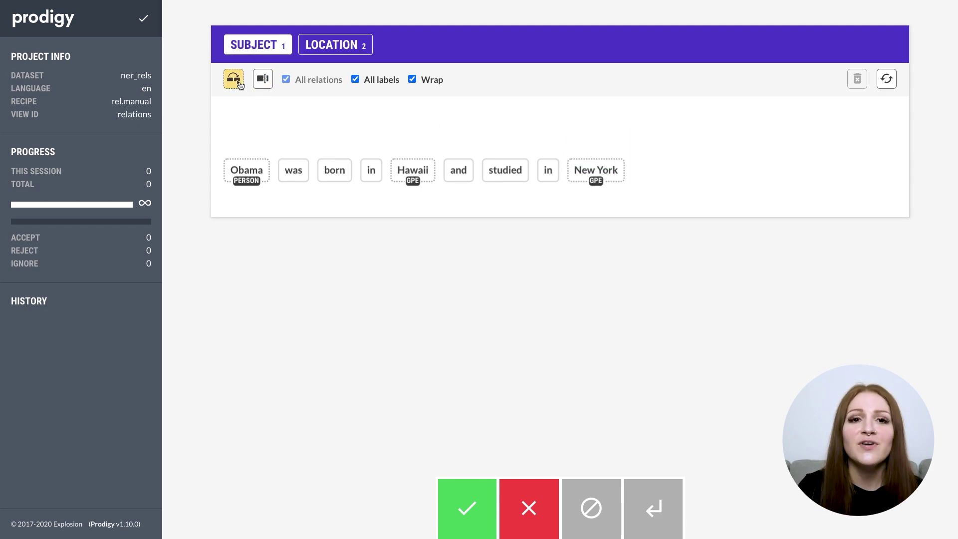
pyautogui.click(253, 165)
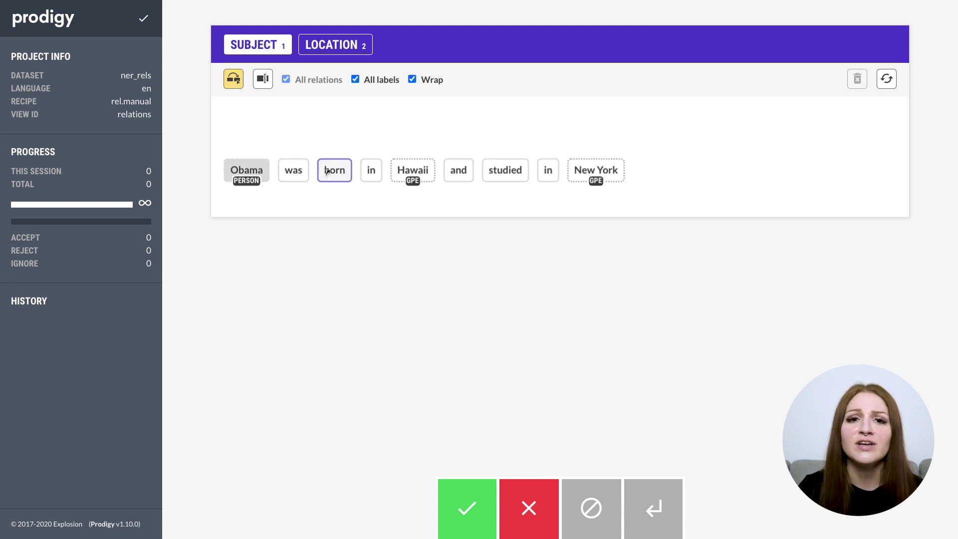
pyautogui.click(329, 170)
pyautogui.click(246, 167)
pyautogui.click(494, 170)
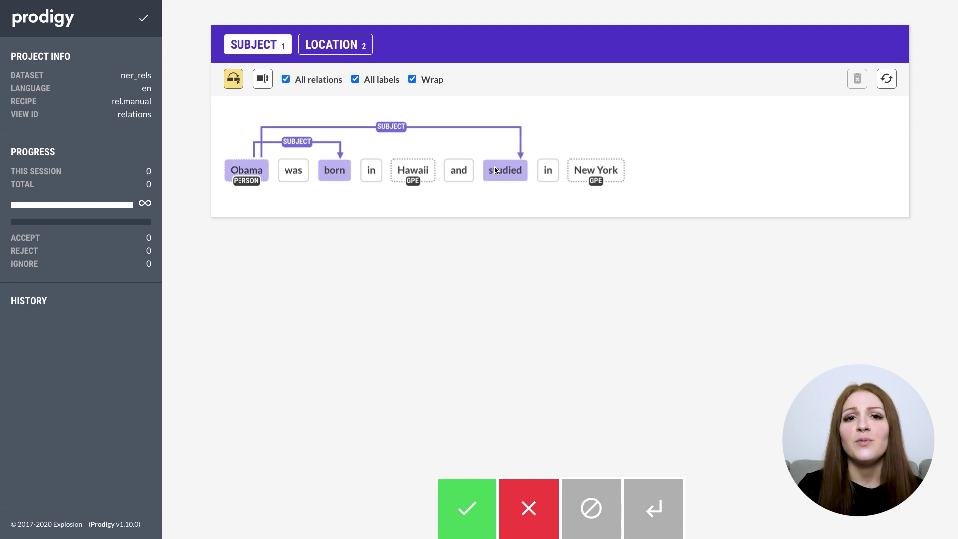
# - Add LOCATION relations from "born" to "Hawaii" and from "studied" to "New York"
pyautogui.click(313, 47)
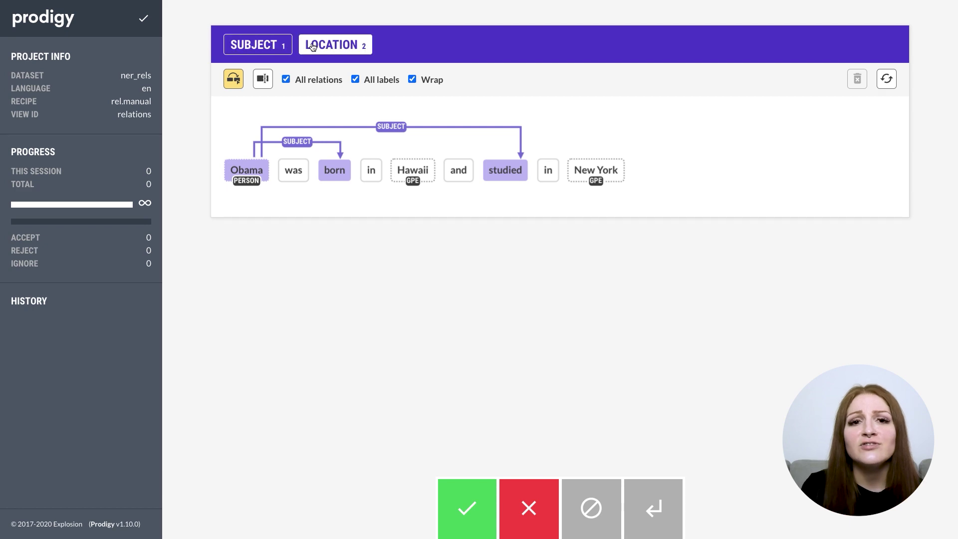
pyautogui.click(335, 167)
pyautogui.click(411, 170)
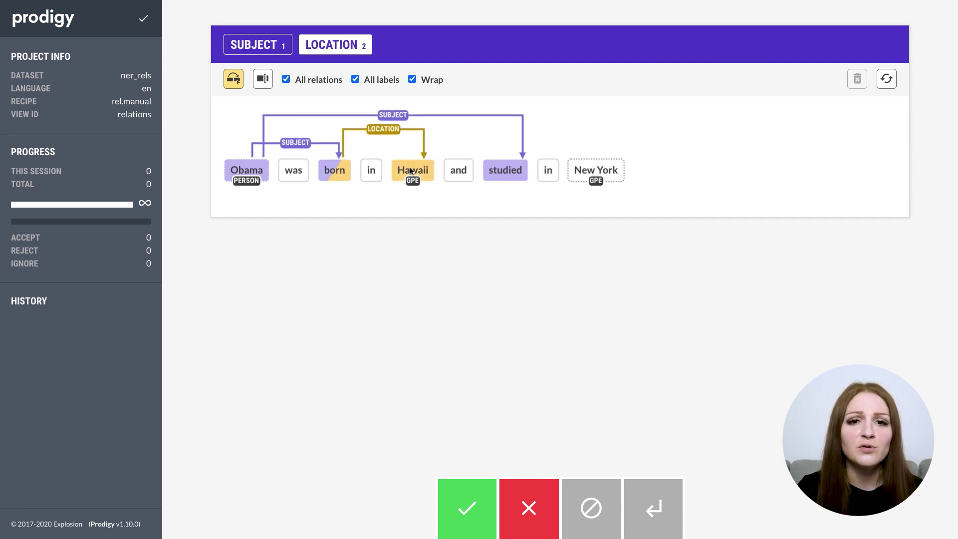
pyautogui.click(498, 172)
pyautogui.click(579, 169)
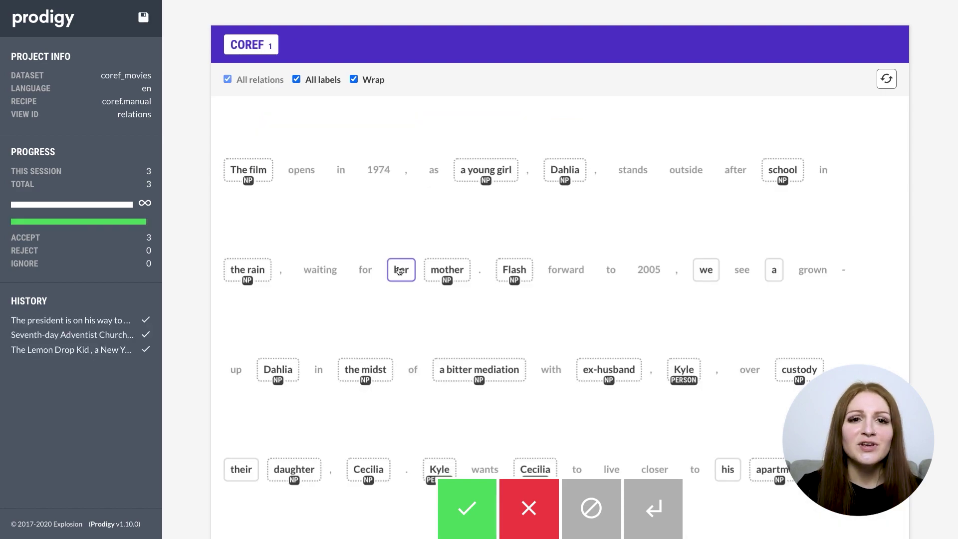
# - With COREF, link "her" to the name following "a young girl", and "his" before "apartment" to the name preceding "wants" in that sentence
pyautogui.click(400, 270)
pyautogui.click(557, 171)
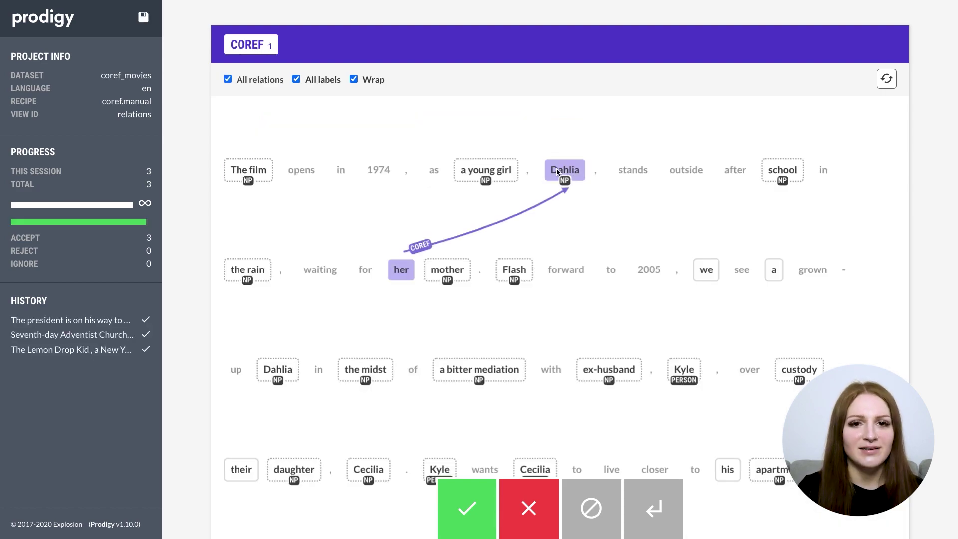
pyautogui.scroll(-3, 813, 312)
pyautogui.scroll(-3, 658, 241)
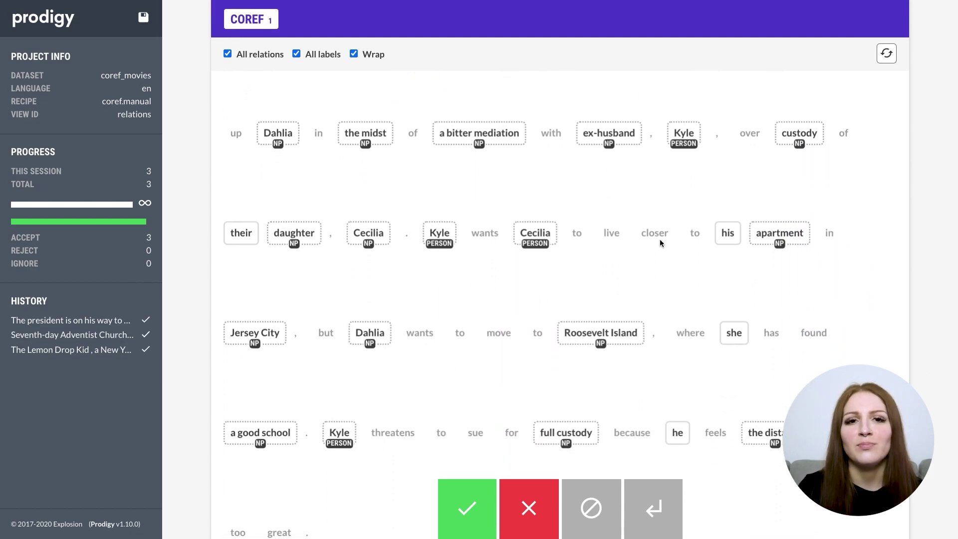
pyautogui.click(439, 232)
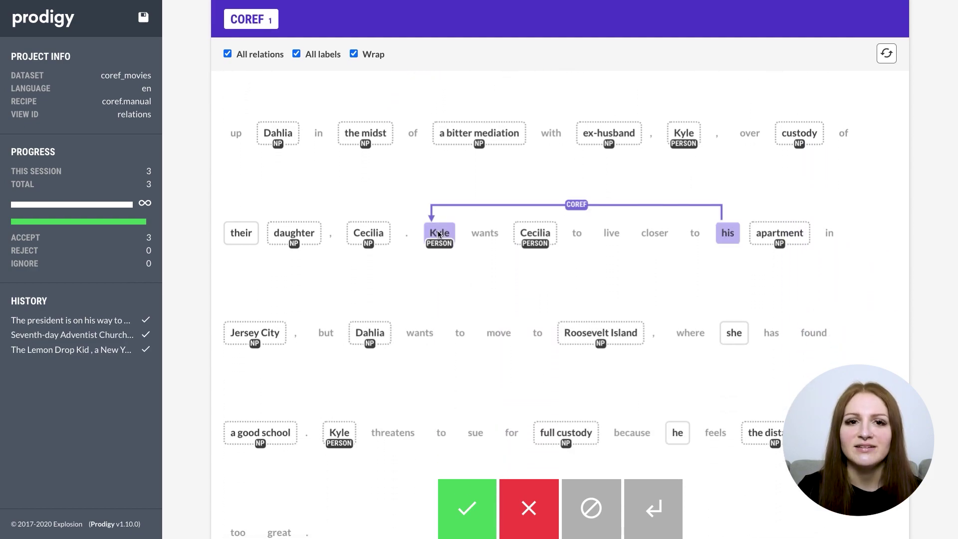
# - With COREF, link "she" to the name preceding "wants to move", and "he" to the name preceding "threatens"
pyautogui.click(734, 333)
pyautogui.click(370, 332)
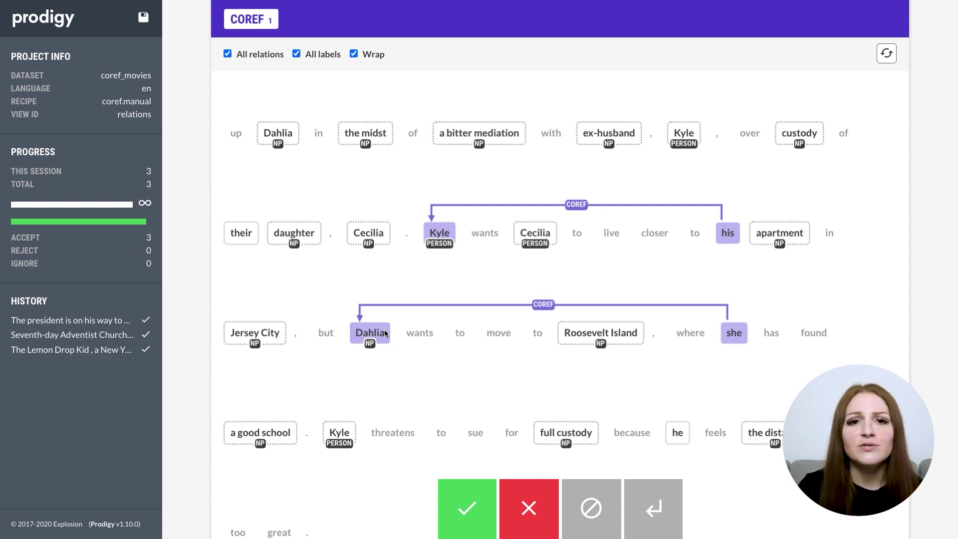
pyautogui.scroll(-2, 408, 369)
pyautogui.click(677, 375)
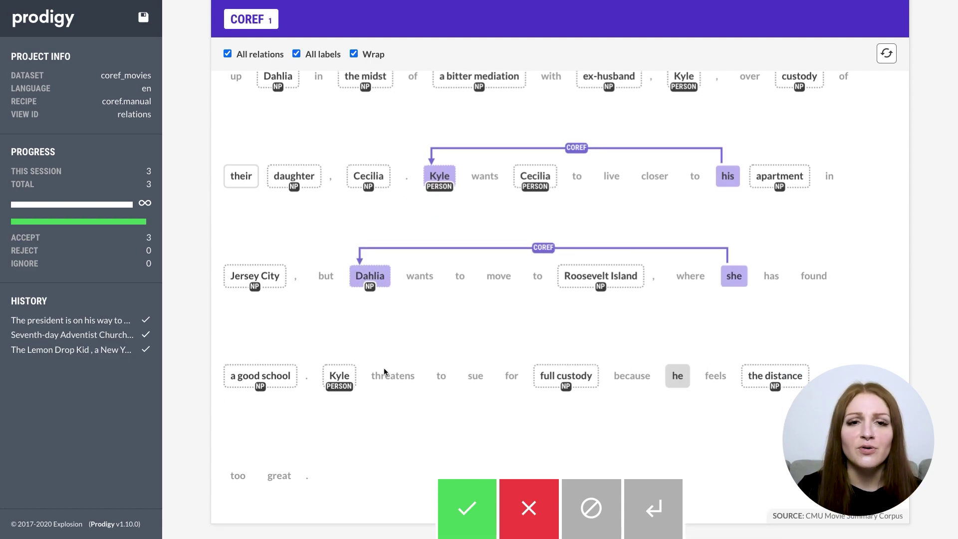
pyautogui.click(328, 376)
pyautogui.scroll(3, 312, 314)
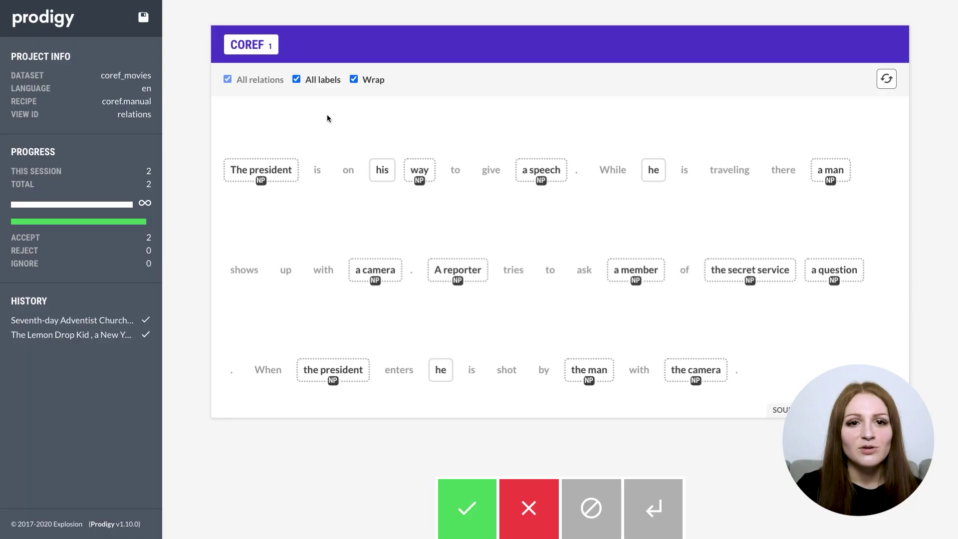
# - Link "his" and "he" in the first line to "The president" with COREF relations
pyautogui.click(378, 171)
pyautogui.click(289, 176)
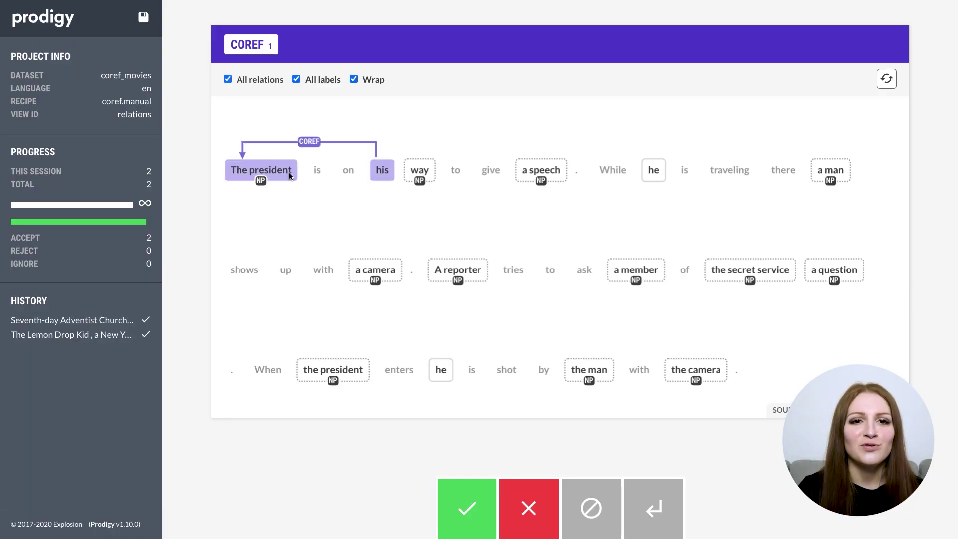
pyautogui.click(649, 170)
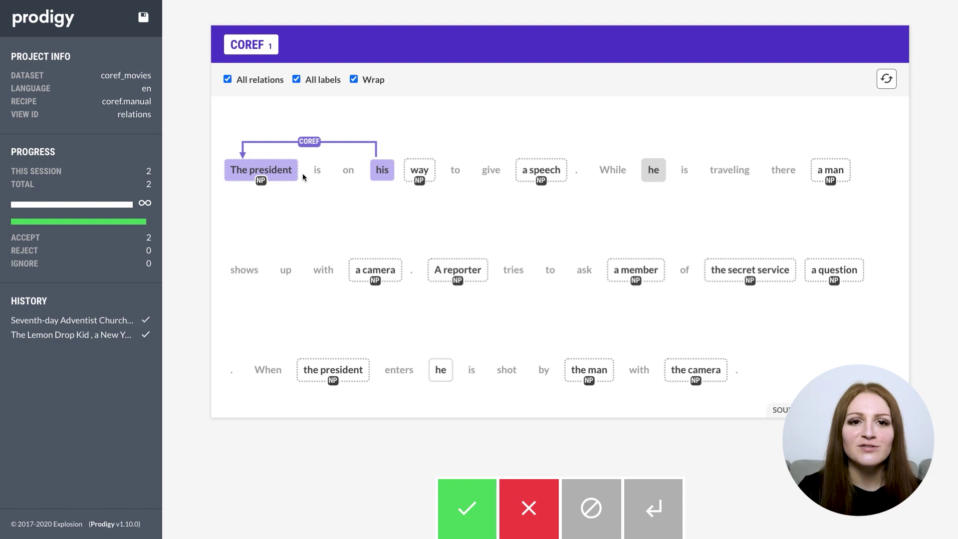
pyautogui.click(283, 173)
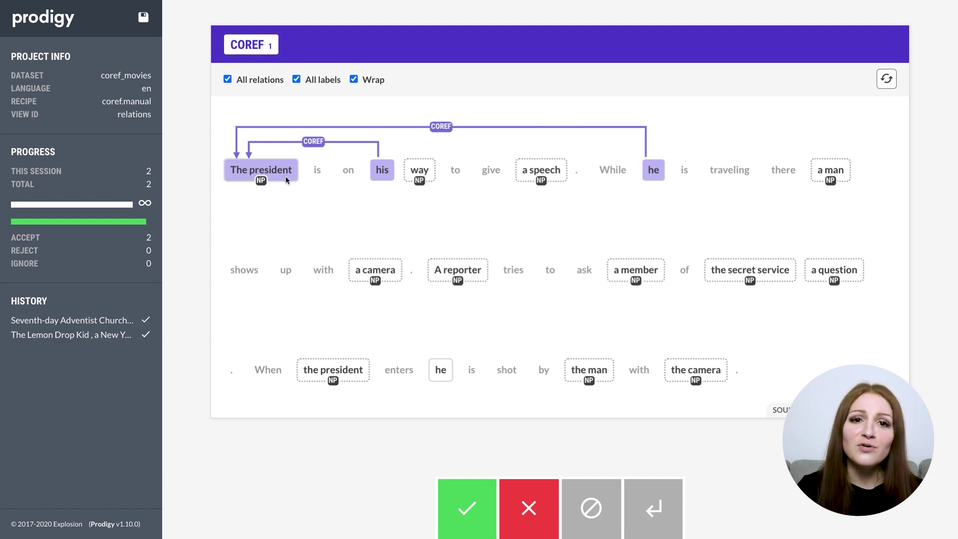
# - With COREF, link "he" after "enters" to "the president" in that sentence, and that mention to the opening "The president"
pyautogui.click(441, 369)
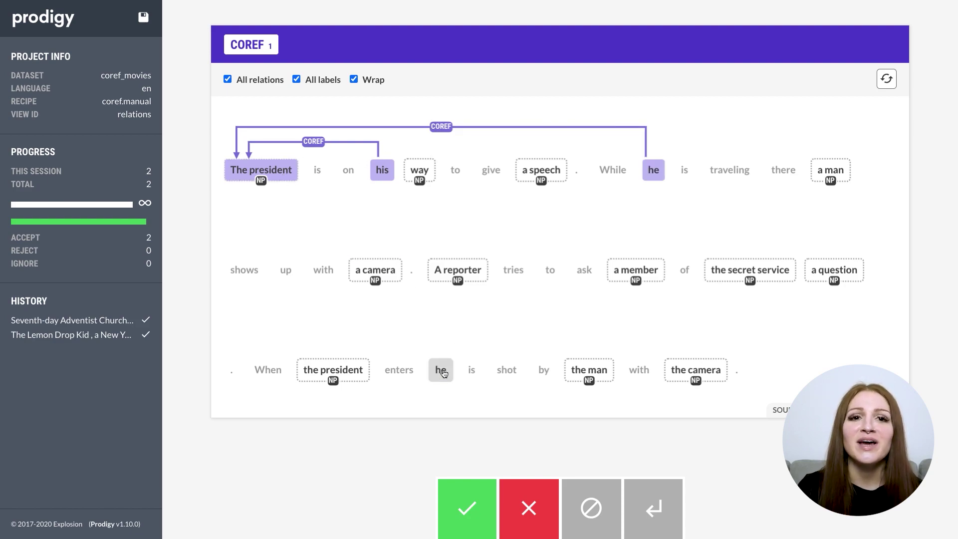
pyautogui.click(359, 369)
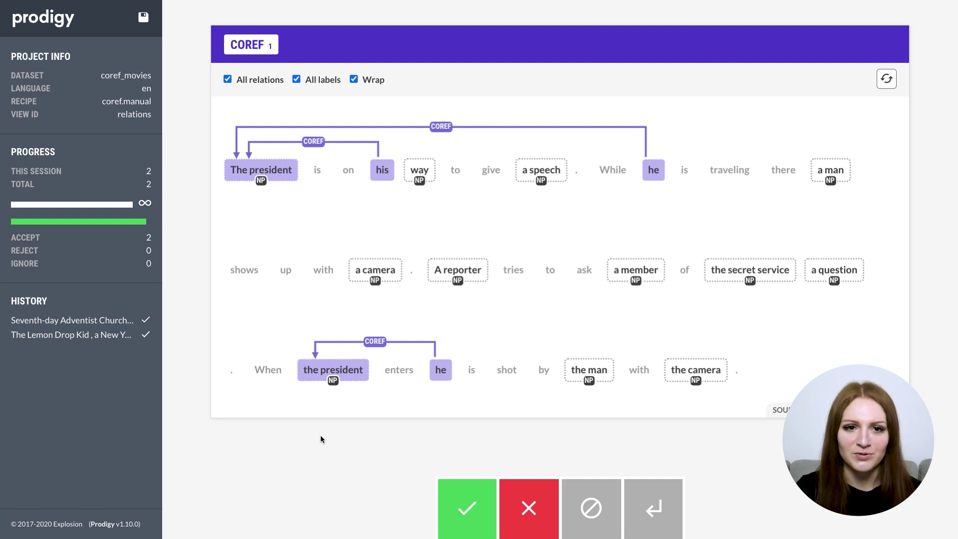
pyautogui.click(311, 374)
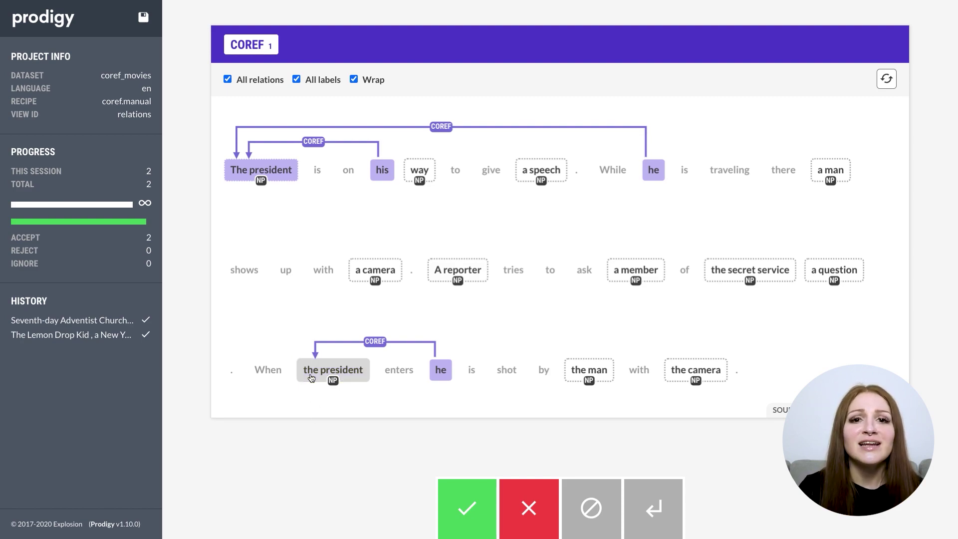
pyautogui.click(278, 173)
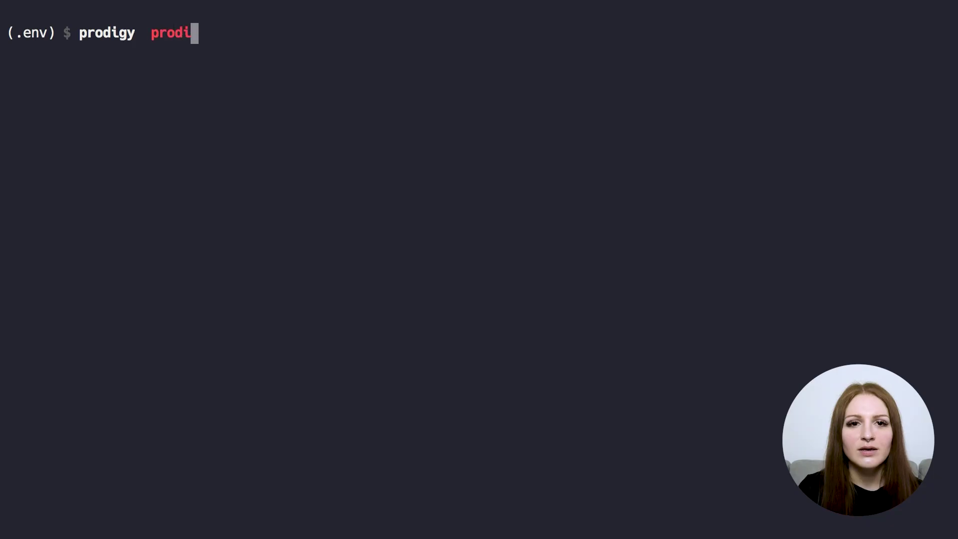
# - In the terminal, enter a prodigy rel.manual command for dataset rel_bio with model en_core_web_sm and source ./bio_events.jsonl
pyautogui.write('gy rel.manual ')
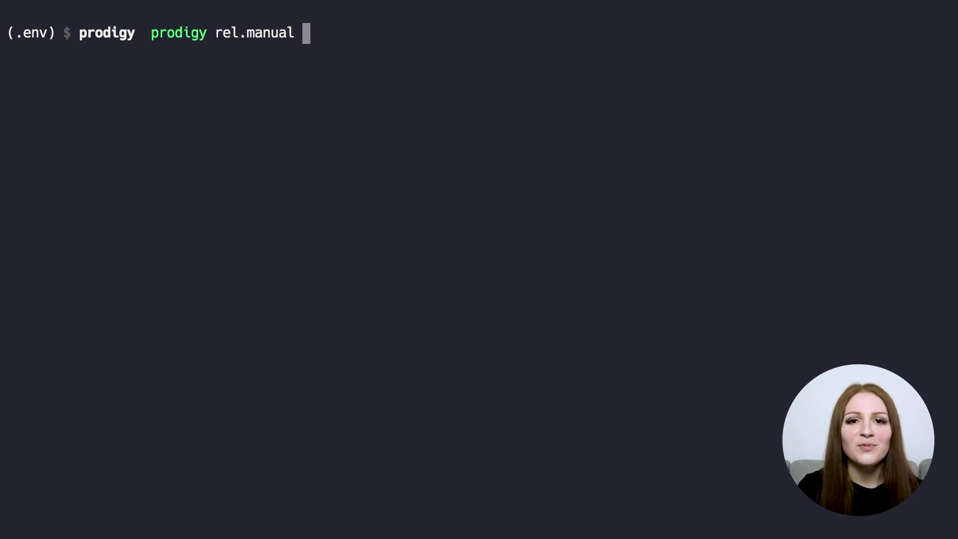
pyautogui.write('rel_bio en_core_web_sm')
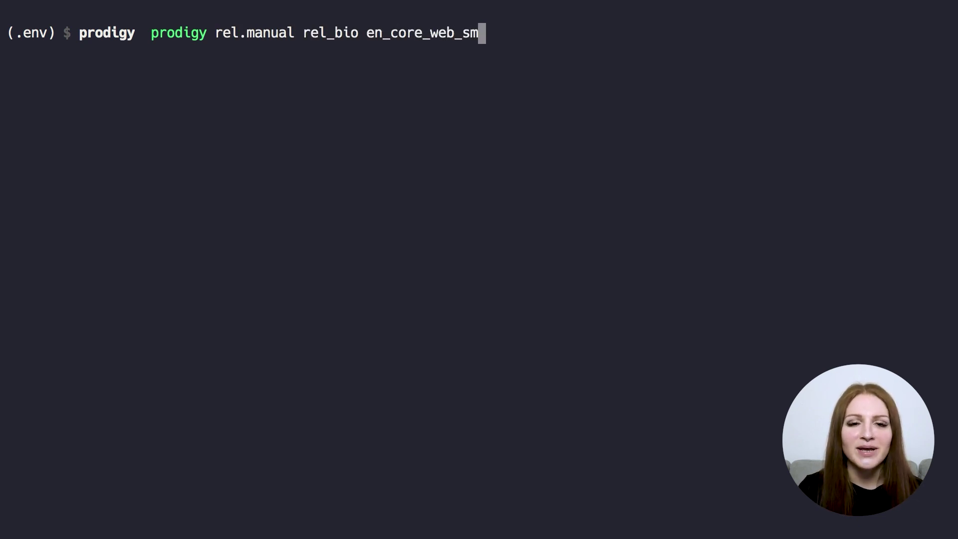
pyautogui.write(' ./bio')
pyautogui.press('Tab')
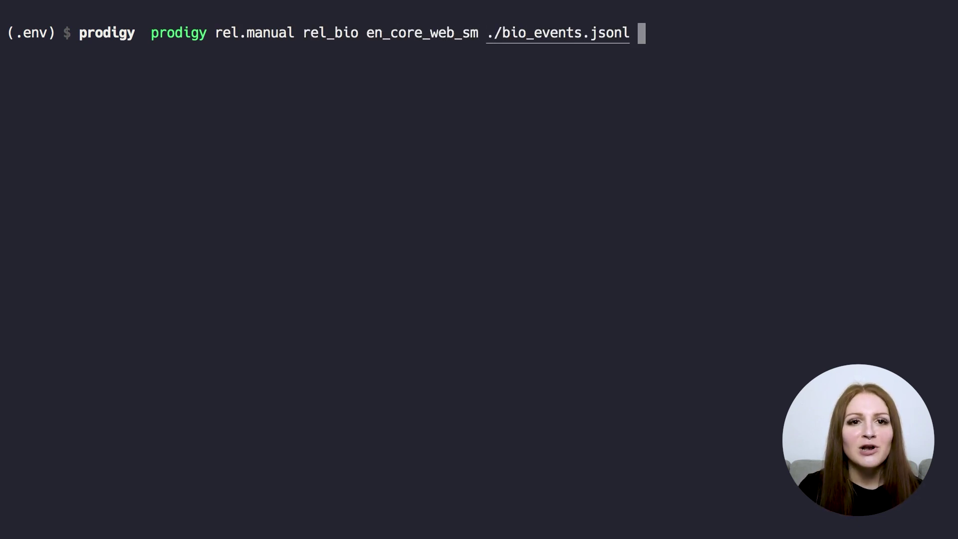
# - Add relation labels Theme,Cause and span labels GGP,Gene_Expr,Transcr,Prot_Cat,Phosph,Loc,Bind,Reg,Reg+,Reg- to the rel.manual command
pyautogui.write('--label Theme,Caus')
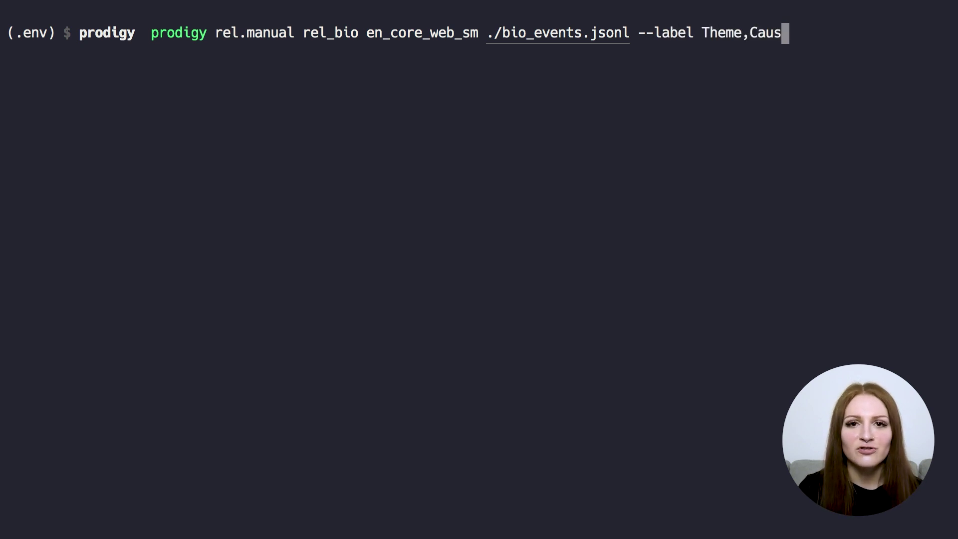
pyautogui.write('e --span-label')
pyautogui.write('GGP,Gene_Expr,Transcr,Prot_Cat,Phosph,Loc,Bind,Reg,Reg+,Reg-')
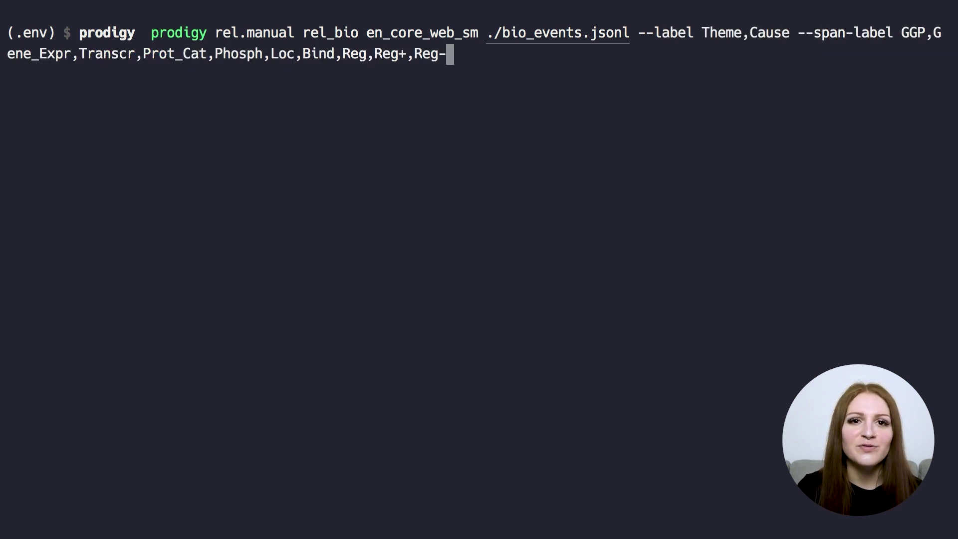
# - Add --disable-patterns patterns_disable_bio_rel.jsonl and --wrap to the command, and run it
pyautogui.write('--disable-pa')
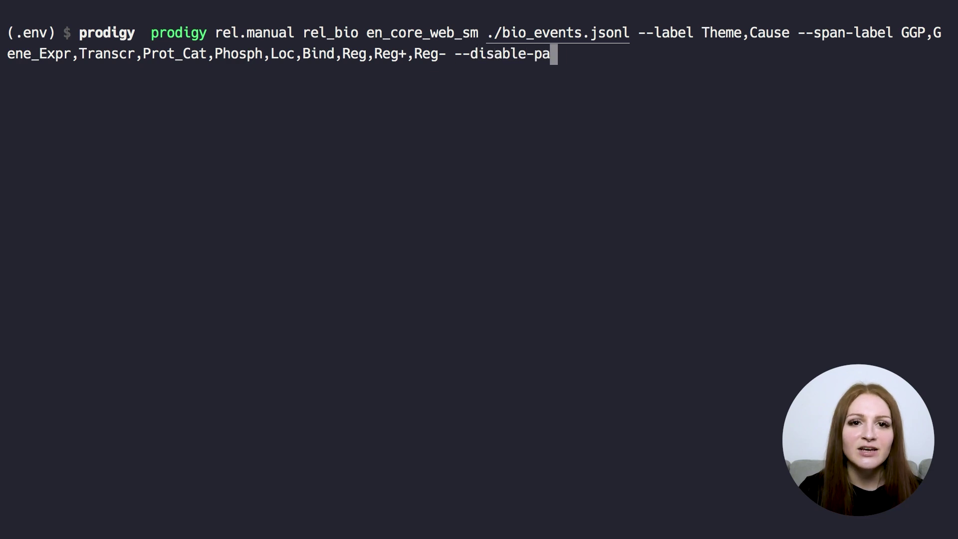
pyautogui.write('tterns pat')
pyautogui.press('Tab')
pyautogui.write('--wrap')
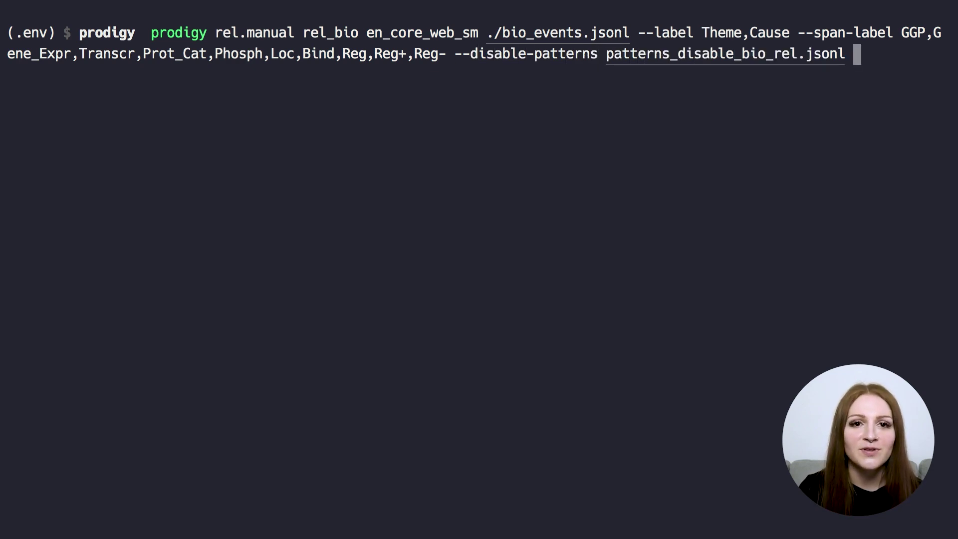
pyautogui.press('Return')
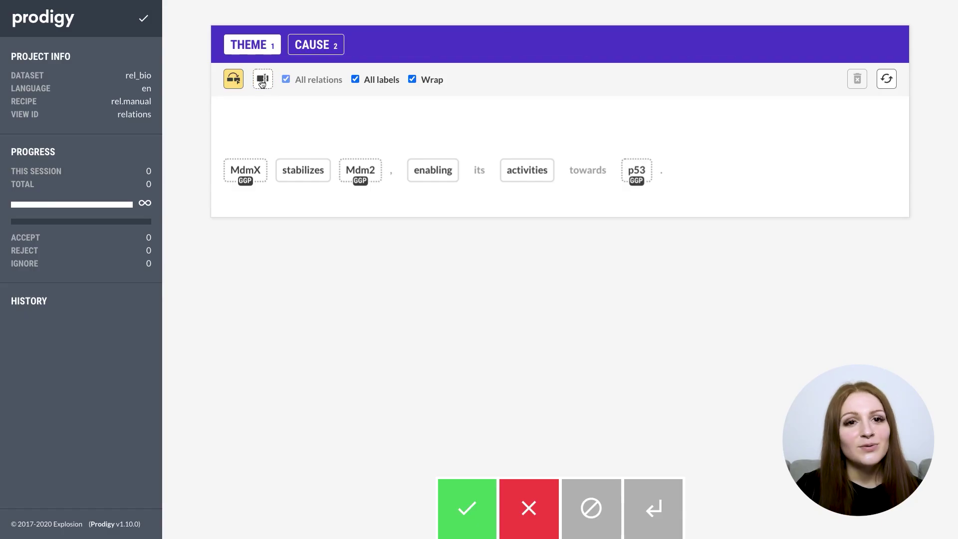
# - Label the spans "stabilizes" and "enabling" as Reg+ and "activities" as Reg
pyautogui.click(263, 78)
pyautogui.press('9')
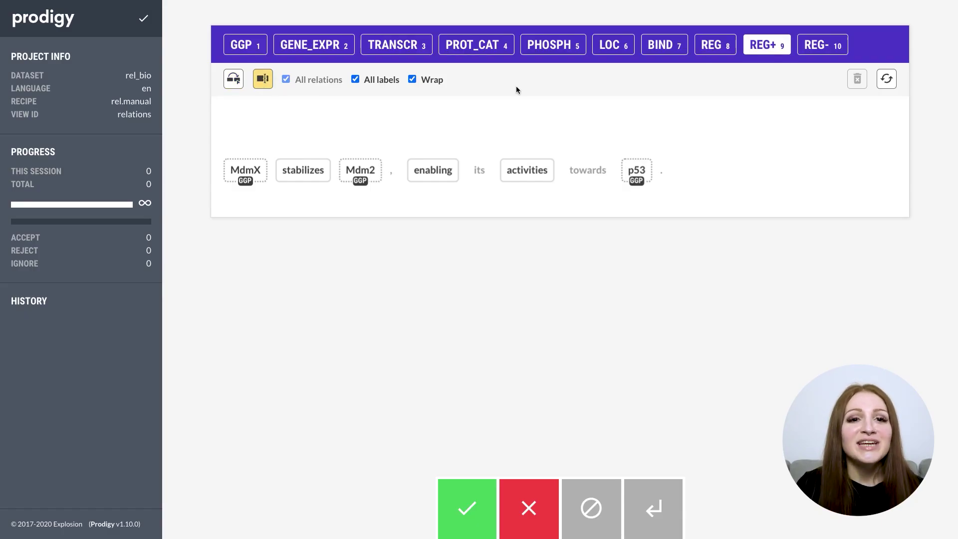
pyautogui.click(294, 177)
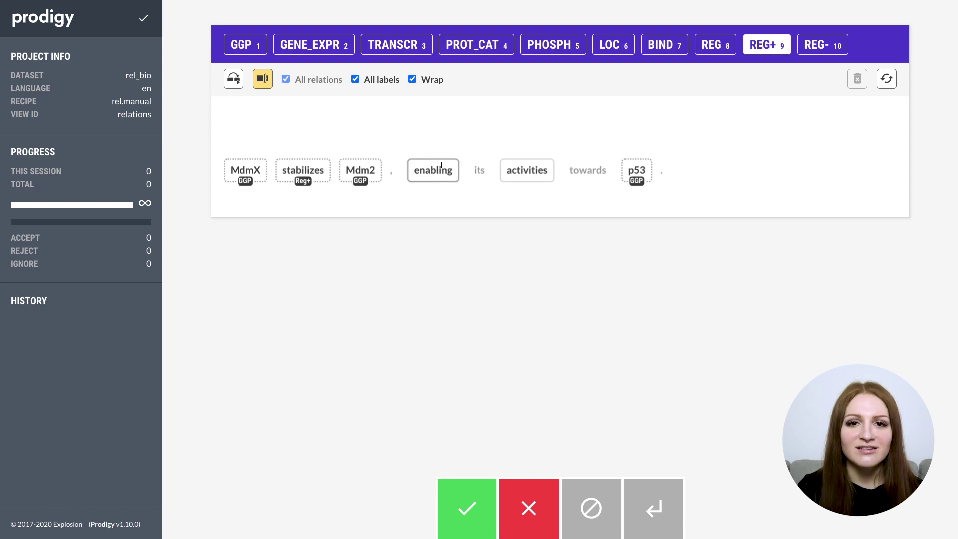
pyautogui.click(433, 172)
pyautogui.click(708, 46)
pyautogui.click(527, 172)
# - Add Theme relations from "stabilizes" to "Mdm2", from "enabling" to "activities", and from "activities" to "p53"
pyautogui.click(231, 80)
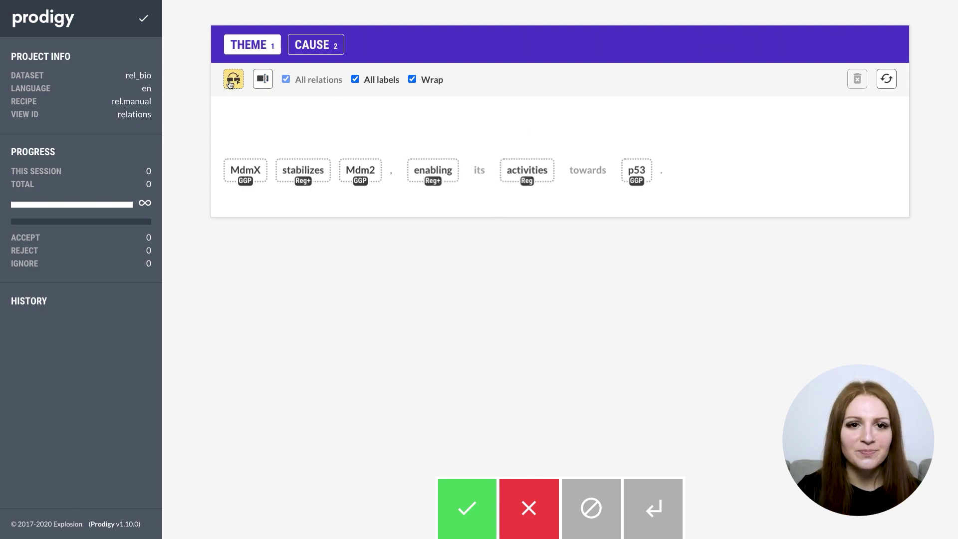
pyautogui.click(304, 169)
pyautogui.click(359, 170)
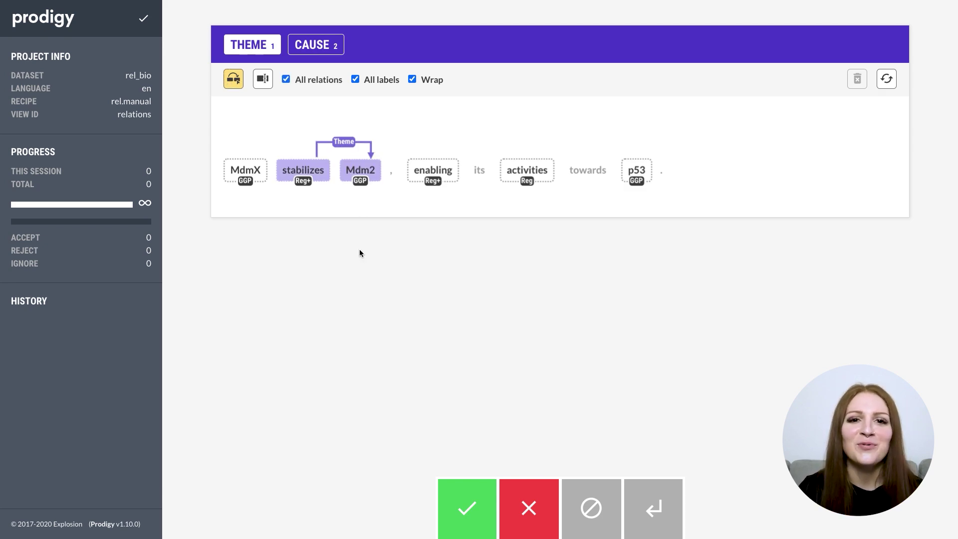
pyautogui.click(432, 171)
pyautogui.click(527, 171)
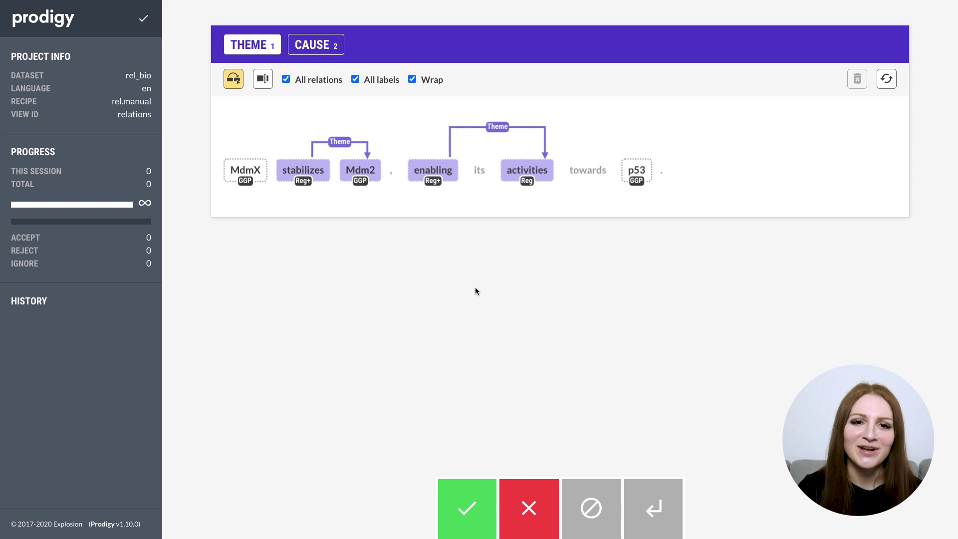
pyautogui.click(526, 170)
pyautogui.click(636, 170)
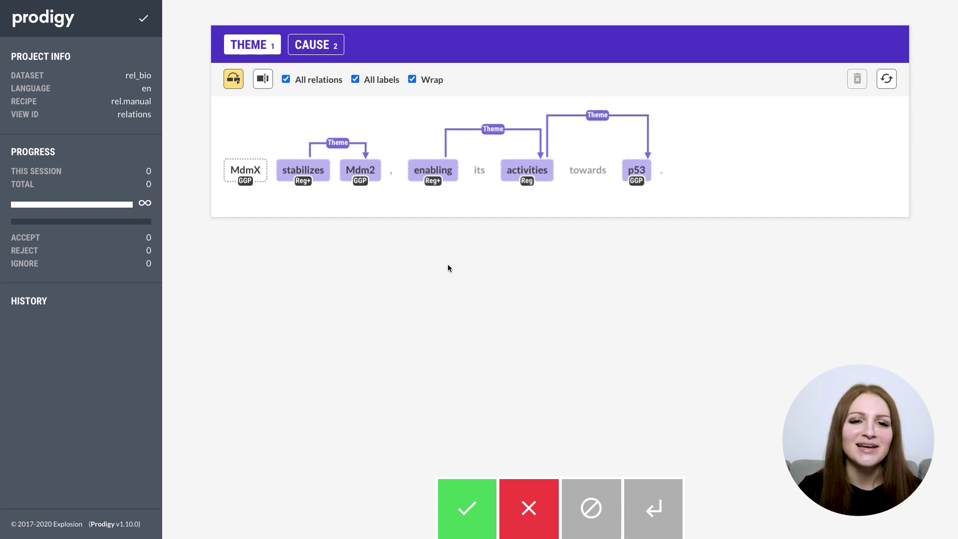
# - Add Cause relations from "stabilizes" to "MdmX", from "enabling" to "stabilizes", and from "activities" to "Mdm2"
pyautogui.press('2')
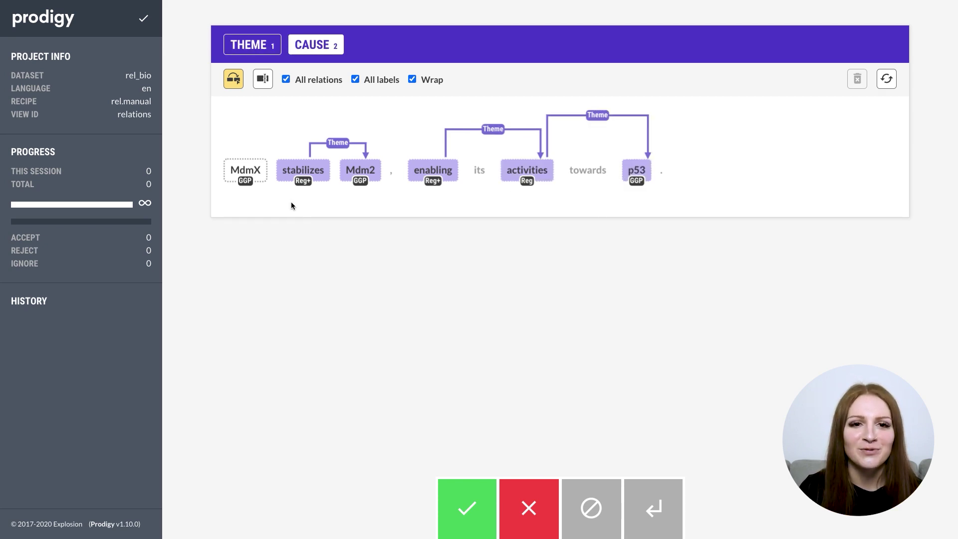
pyautogui.click(302, 170)
pyautogui.click(245, 170)
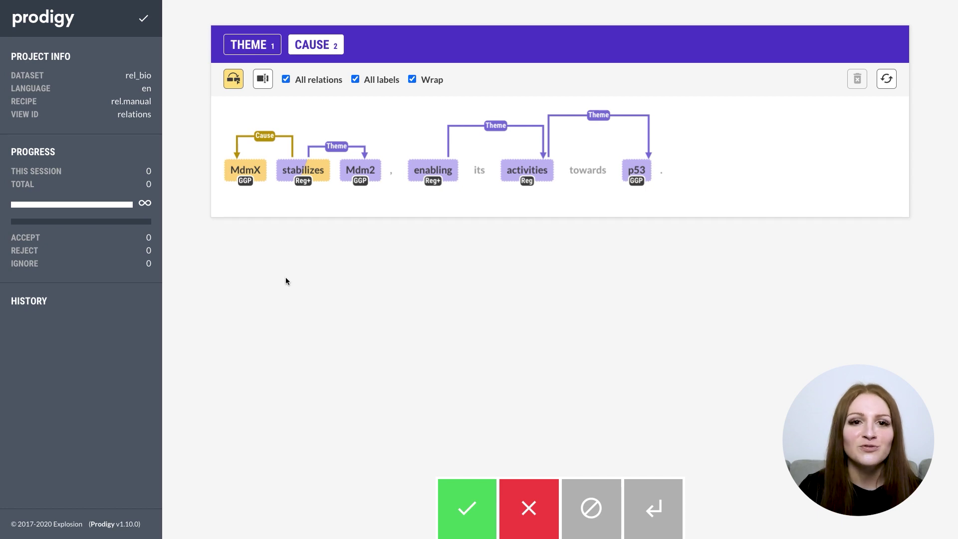
pyautogui.click(421, 178)
pyautogui.click(303, 171)
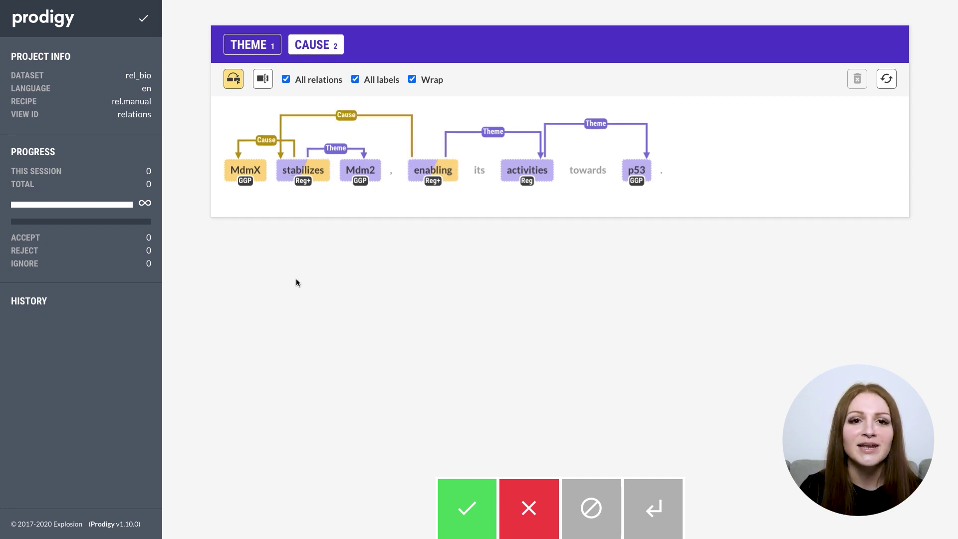
pyautogui.click(497, 182)
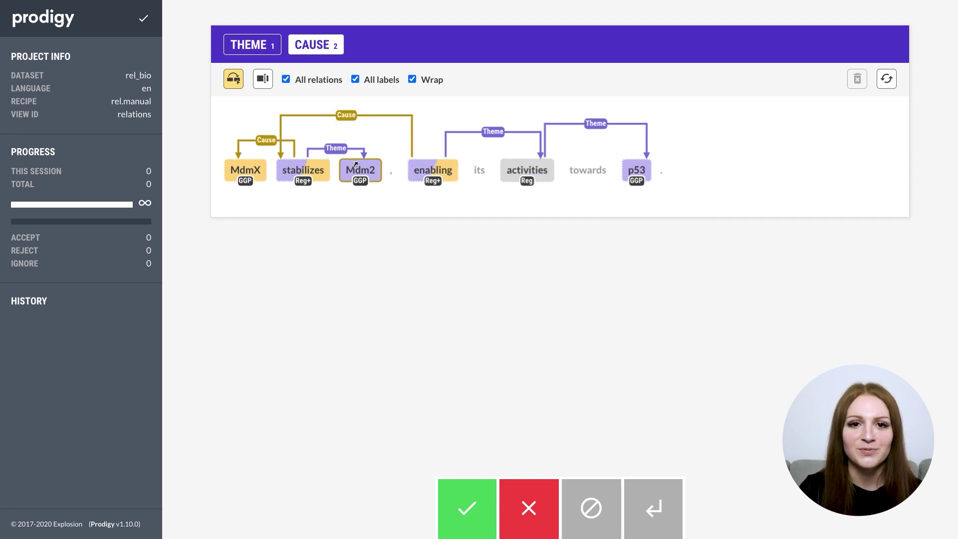
pyautogui.click(357, 165)
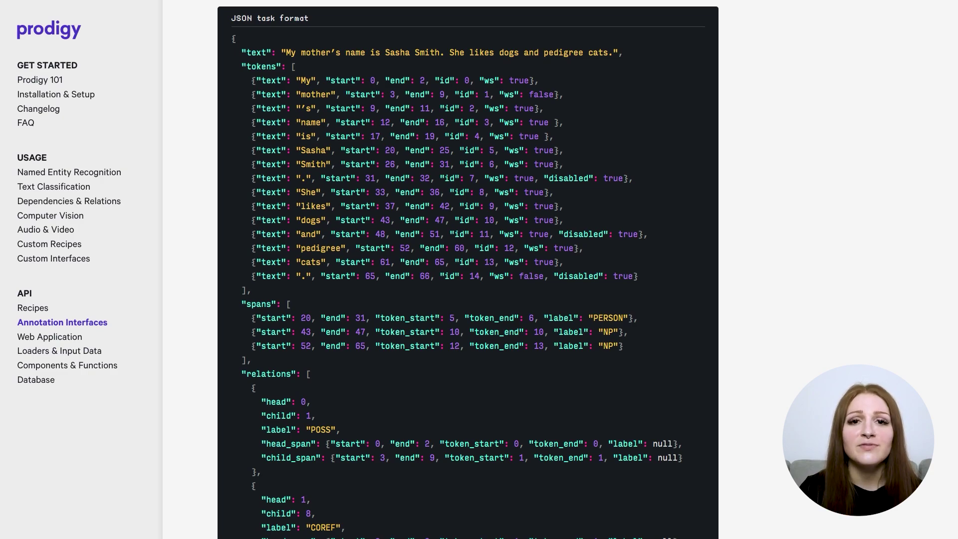
# - Examine the tokens, spans and relations entries of the JSON task format in the annotation interfaces documentation
pyautogui.scroll(-3, 467, 270)
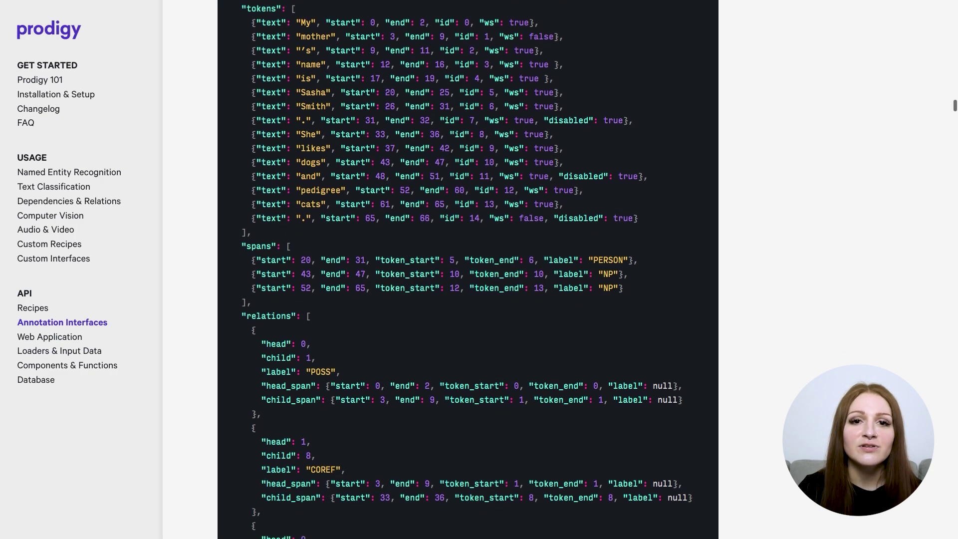
pyautogui.scroll(-4, 468, 270)
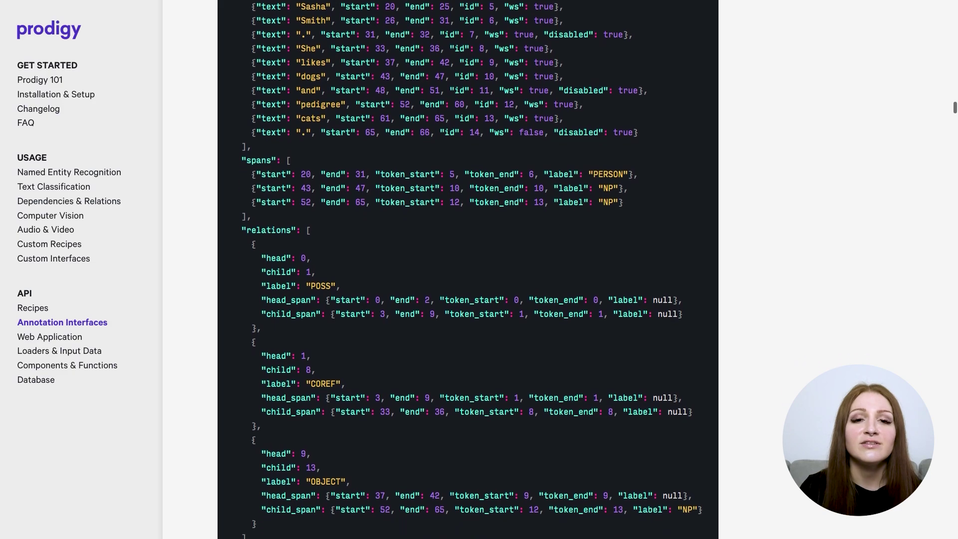
pyautogui.scroll(-1, 468, 269)
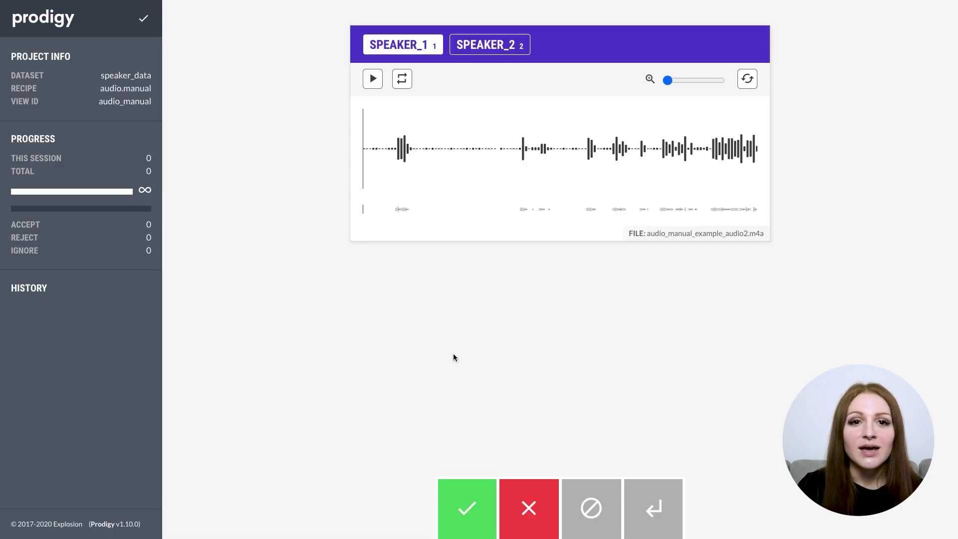
# - Play the audio, marking the first sound burst as a SPEAKER_1 region and the speech from about 0:13 as SPEAKER_2
pyautogui.click(372, 79)
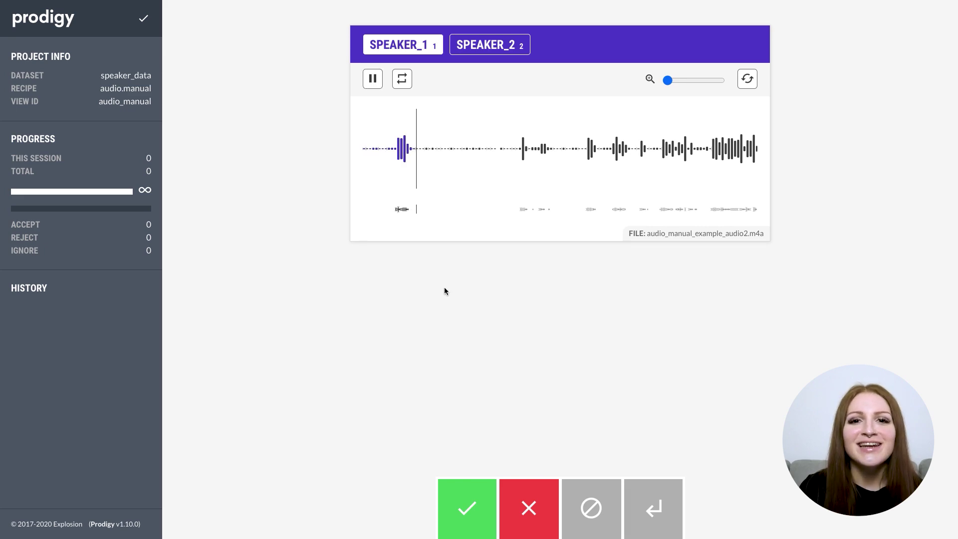
pyautogui.hotkey('ctrl', 'p')
pyautogui.moveTo(383, 155); pyautogui.dragTo(420, 159)
pyautogui.press('2')
pyautogui.hotkey('ctrl', 'p')
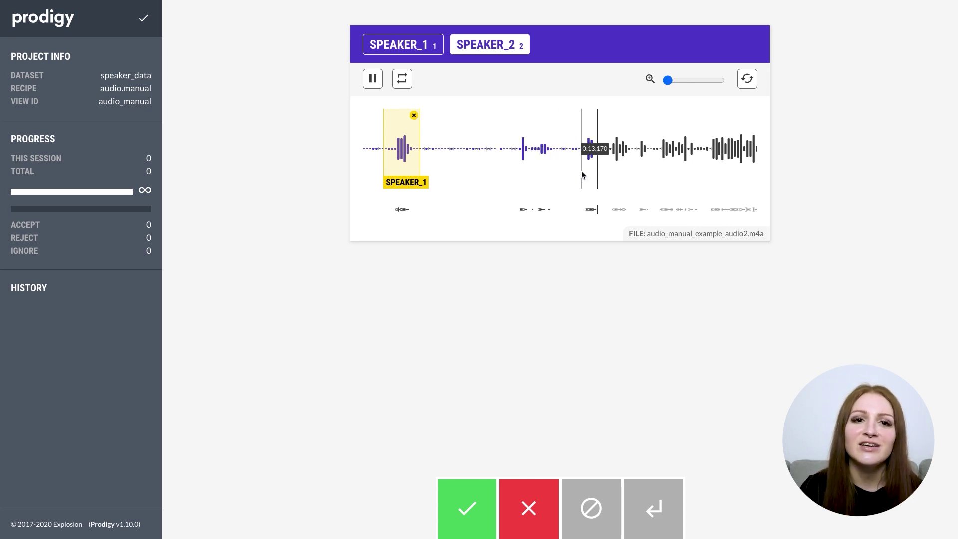
pyautogui.moveTo(581, 175); pyautogui.dragTo(695, 157)
# - Start the audio.manual recipe on the speaker_data dataset with ./recordings and the labels SPEAKER_1,SPEAKER_2
pyautogui.write('gy audio.manual speaker_data')
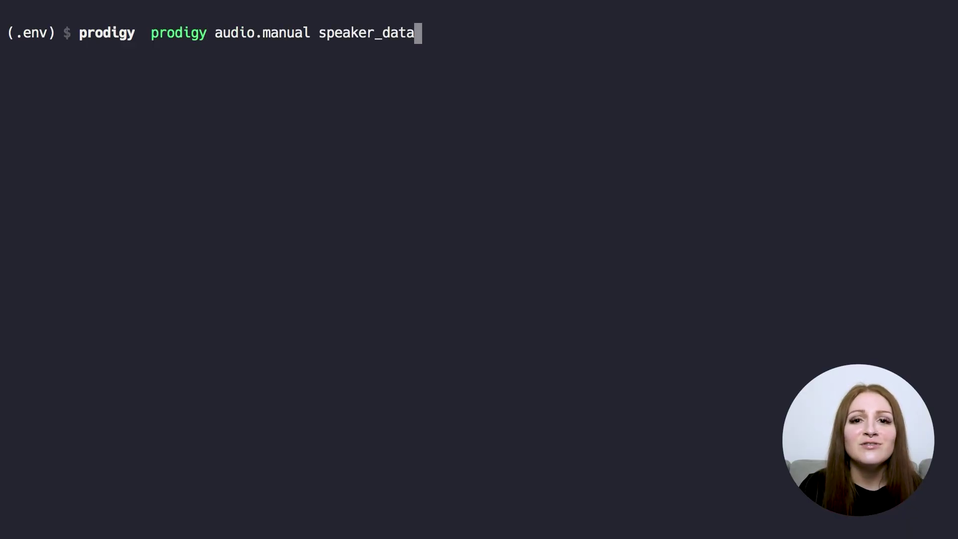
pyautogui.write(' ./recordings/')
pyautogui.press('BackSpace')
pyautogui.write('--label SPEAKER')
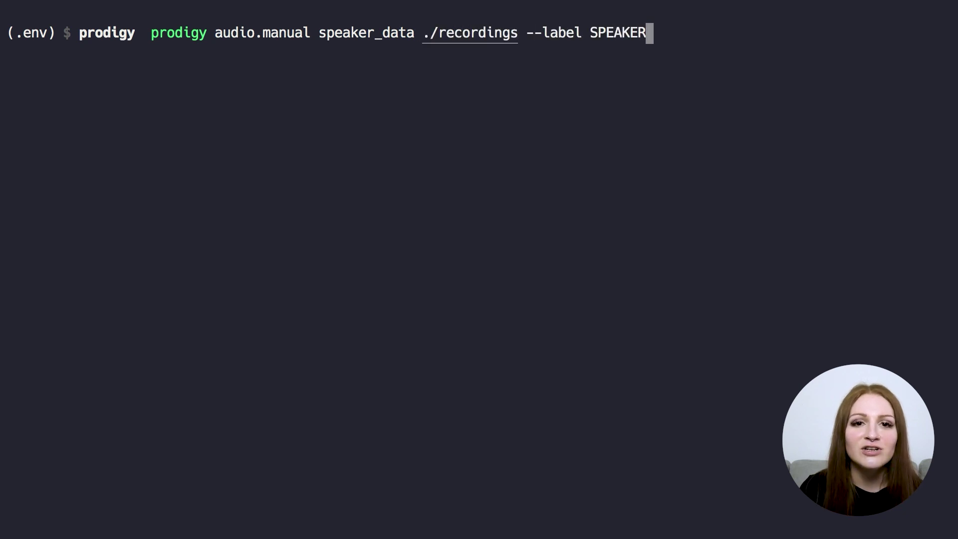
pyautogui.write('_1,SPEAKER_2')
pyautogui.press('Return')
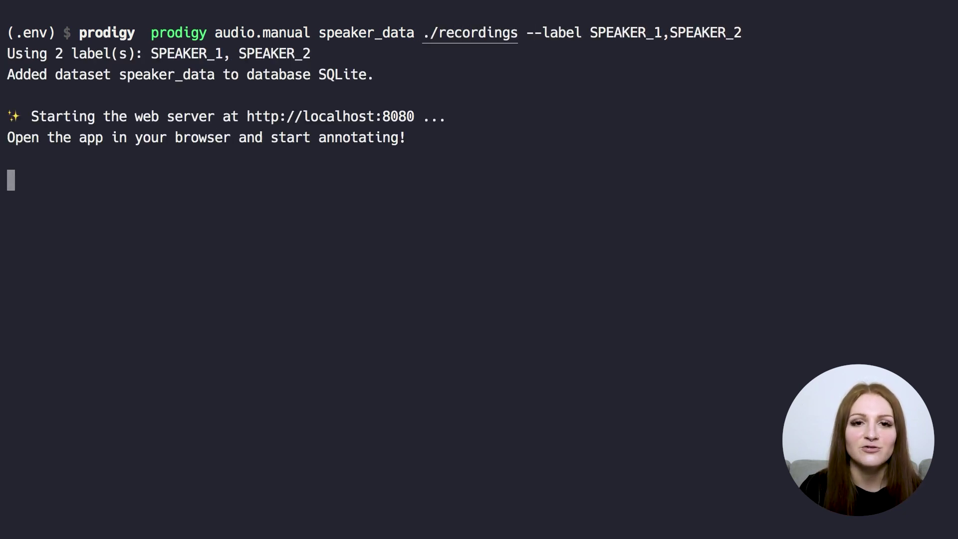
# - Mark the first sound burst as SPEAKER_1 and the speech from about 0:13 as SPEAKER_2, extending that region past 0:17 over the following speech
pyautogui.moveTo(383, 157); pyautogui.dragTo(420, 157)
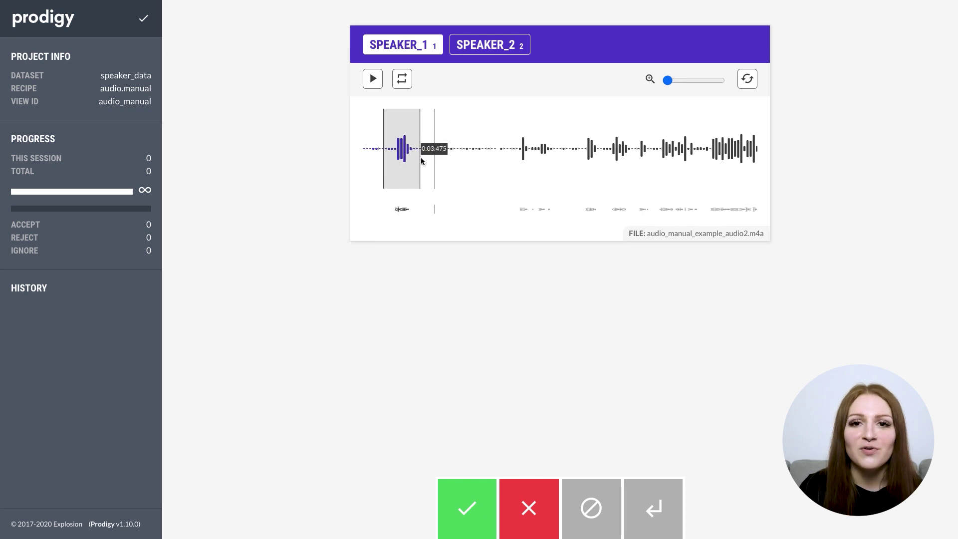
pyautogui.click(480, 52)
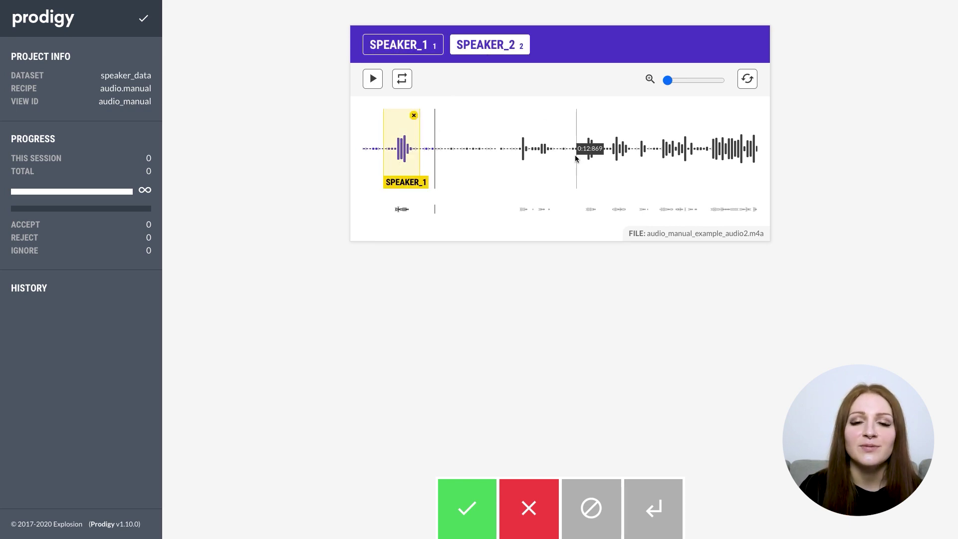
pyautogui.press('space')
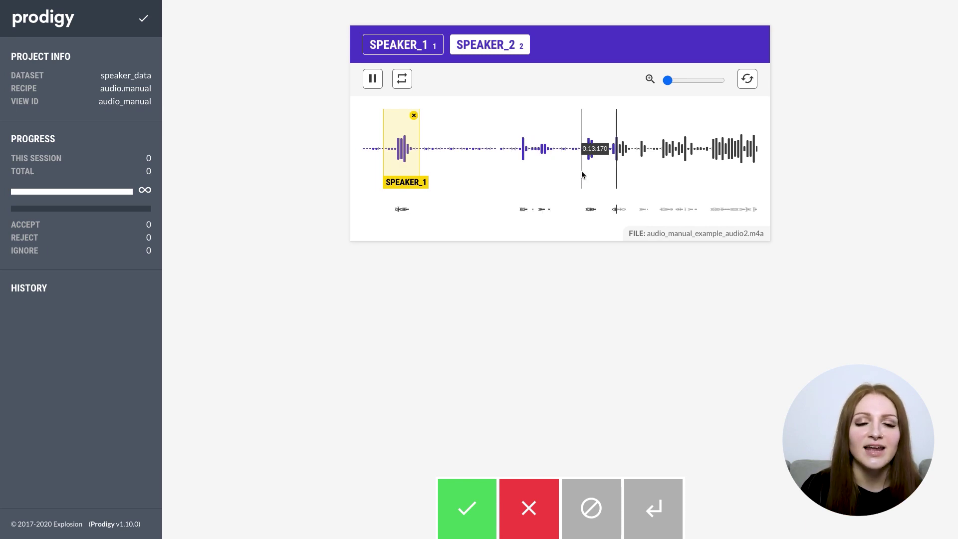
pyautogui.moveTo(581, 171); pyautogui.dragTo(651, 172)
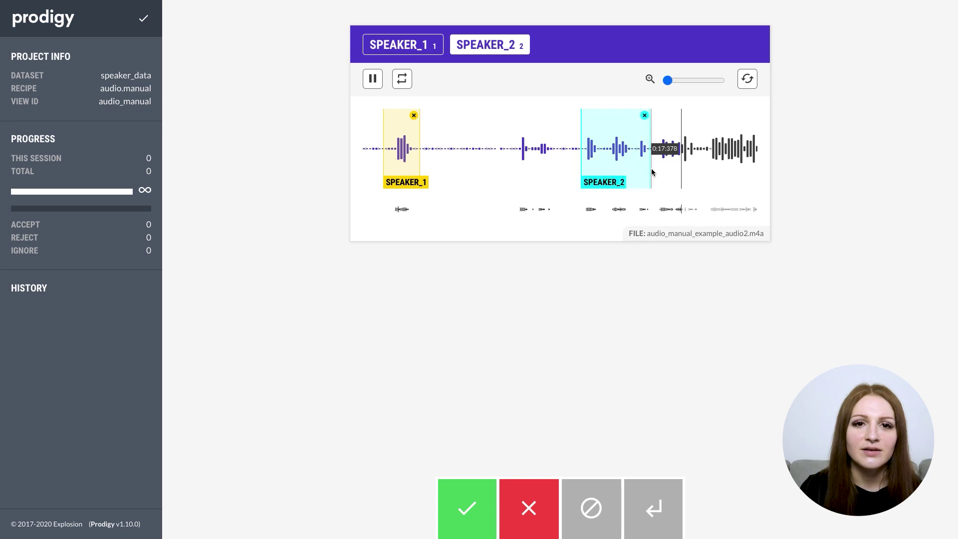
pyautogui.moveTo(651, 167); pyautogui.dragTo(688, 155)
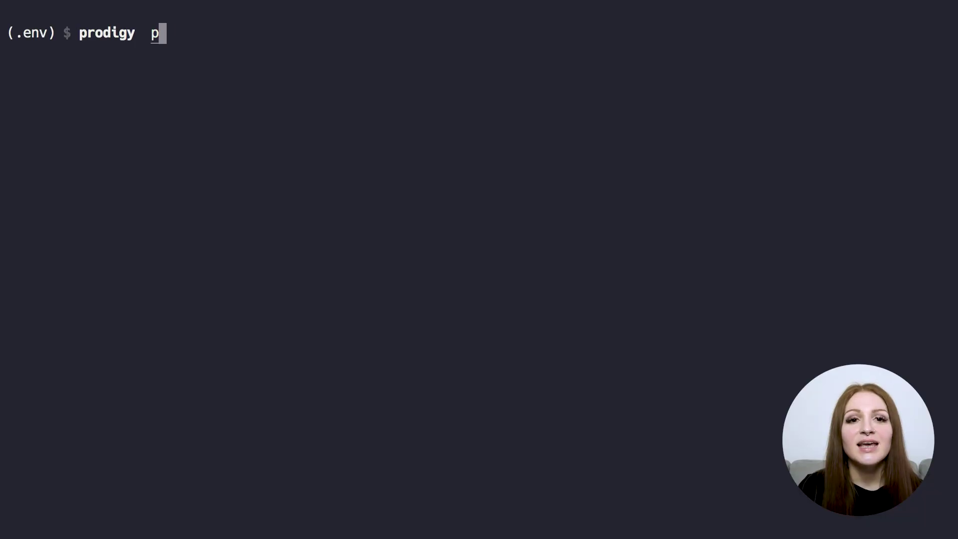
# - Start audio.manual on the speaker_data dataset with ./videos, the video loader and the labels SPEAKER_1,SPEAKER_2
pyautogui.write('rodigy audio.manual speaker_data ')
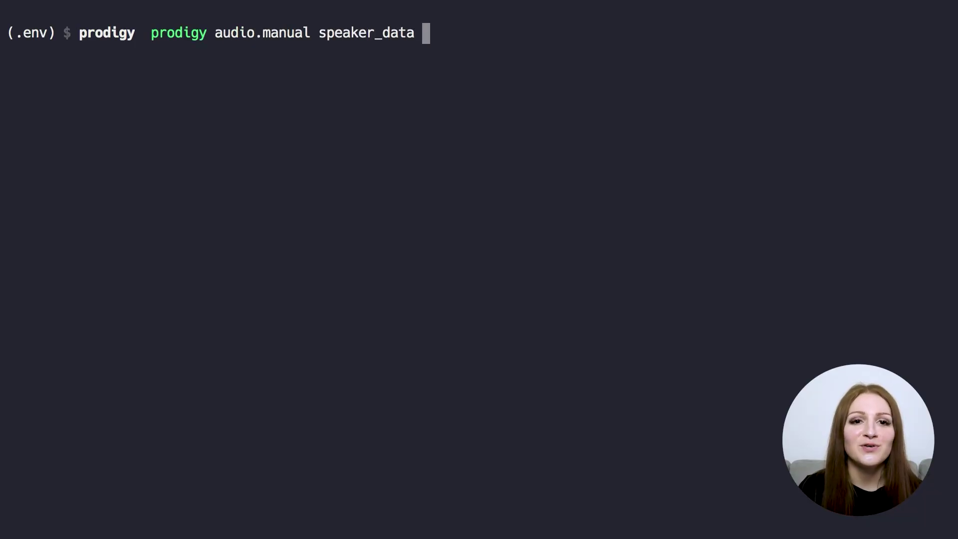
pyautogui.write('./videos --loader video')
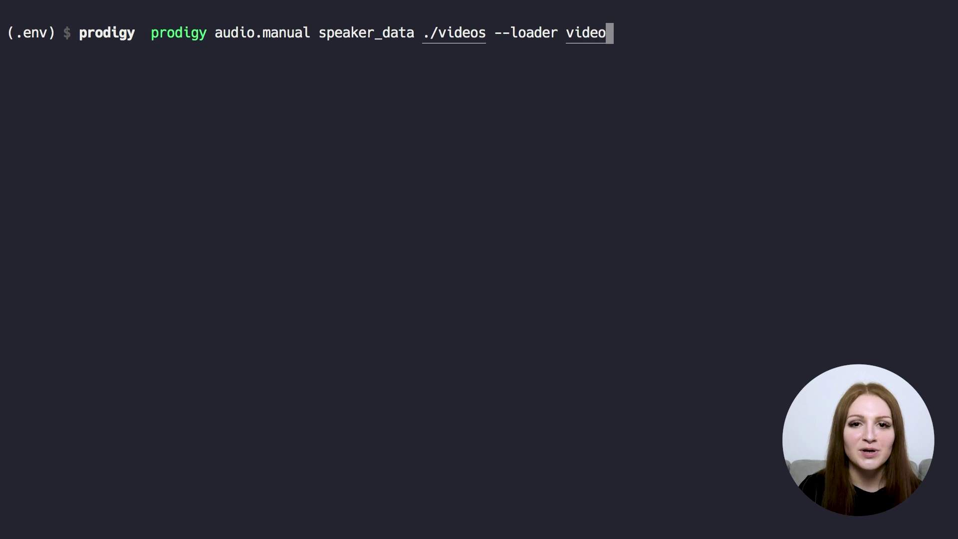
pyautogui.write(' --label SPEAKER_1,SPEAKER_2')
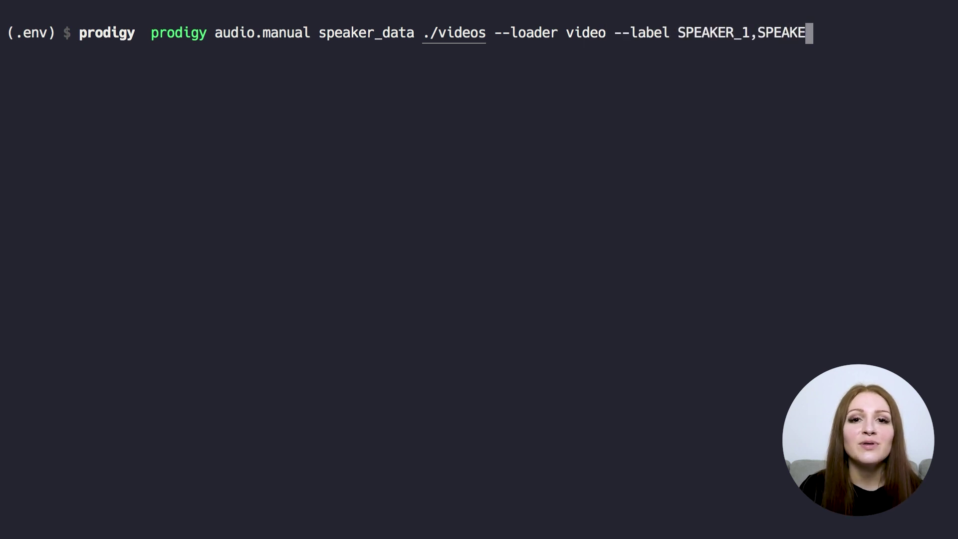
pyautogui.press('Return')
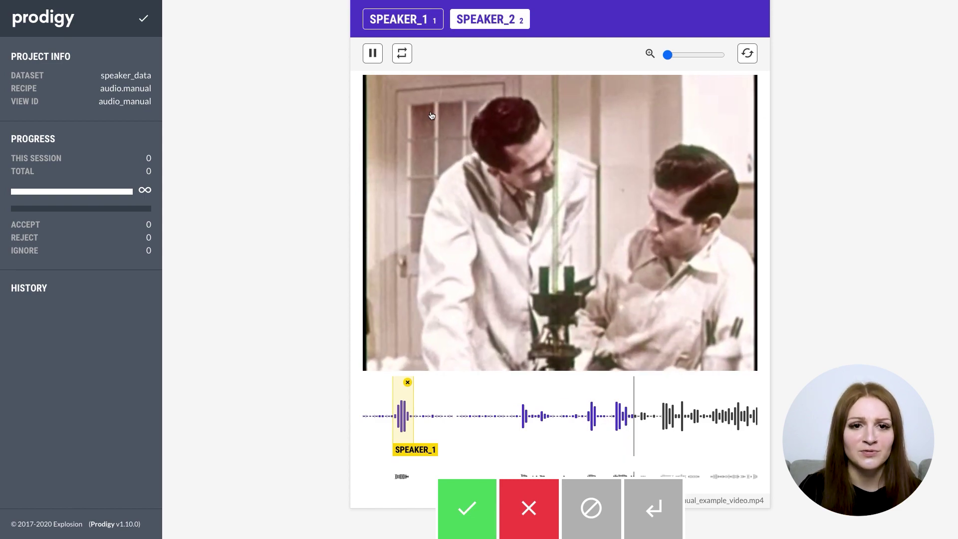
# - Pause the video and mark the two sound bursts just past the waveform's midpoint as a SPEAKER_1 region
pyautogui.press('1')
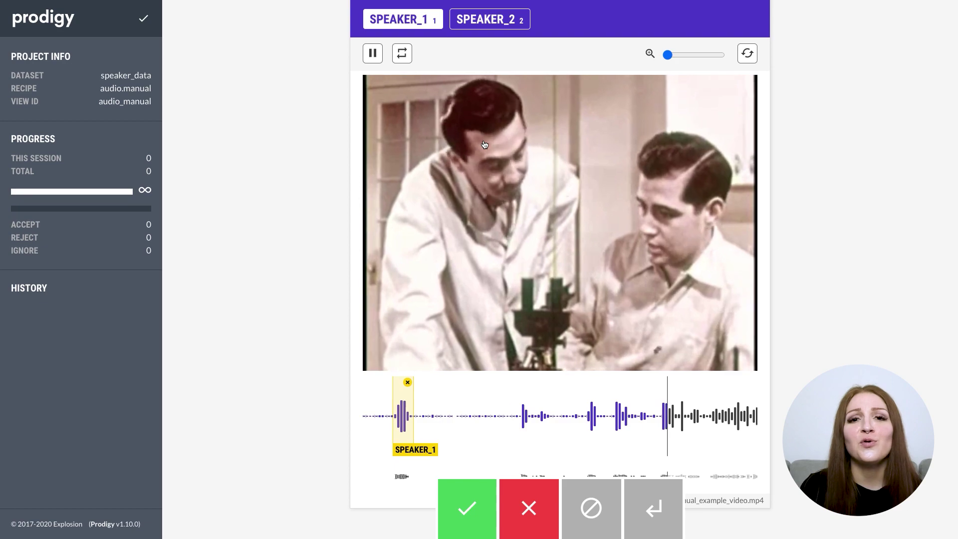
pyautogui.press('space')
pyautogui.moveTo(575, 410); pyautogui.dragTo(631, 418)
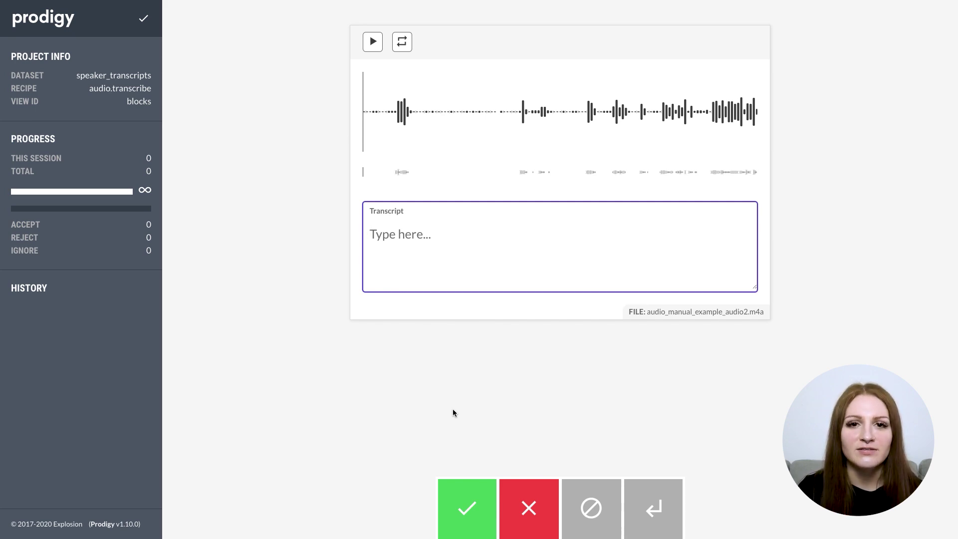
# - Play the recording and enter "Transcript goes here :)" as its transcript
pyautogui.hotkey('ctrl', 'Return')
pyautogui.write('Transcript goes her')
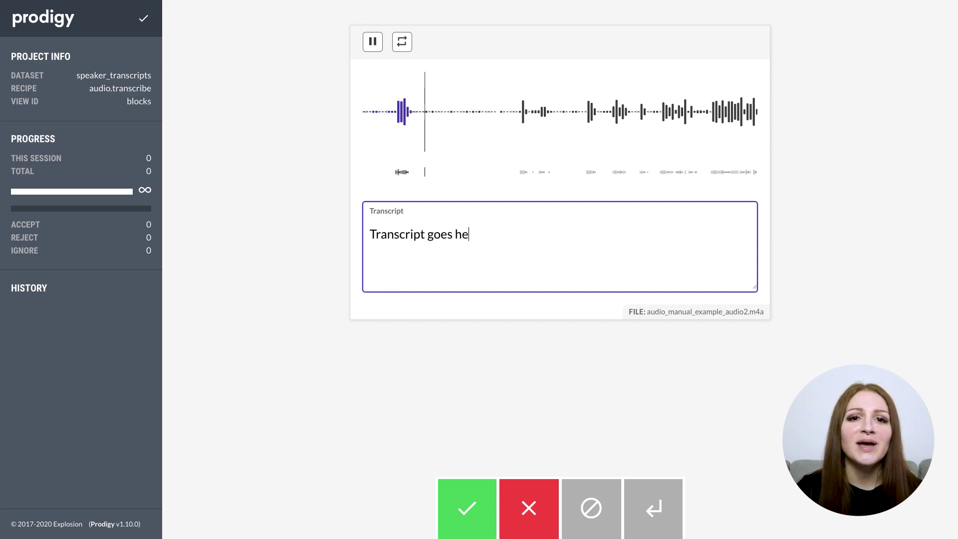
pyautogui.write('e :)')
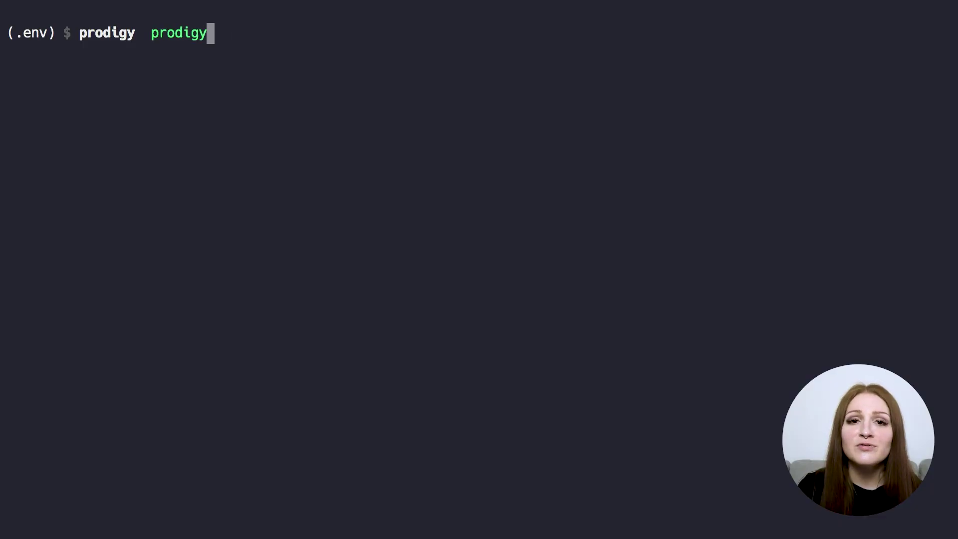
# - Start the audio.transcribe recipe on the speaker_transcripts dataset with ./recordings
pyautogui.write('audio.transcribe speaker')
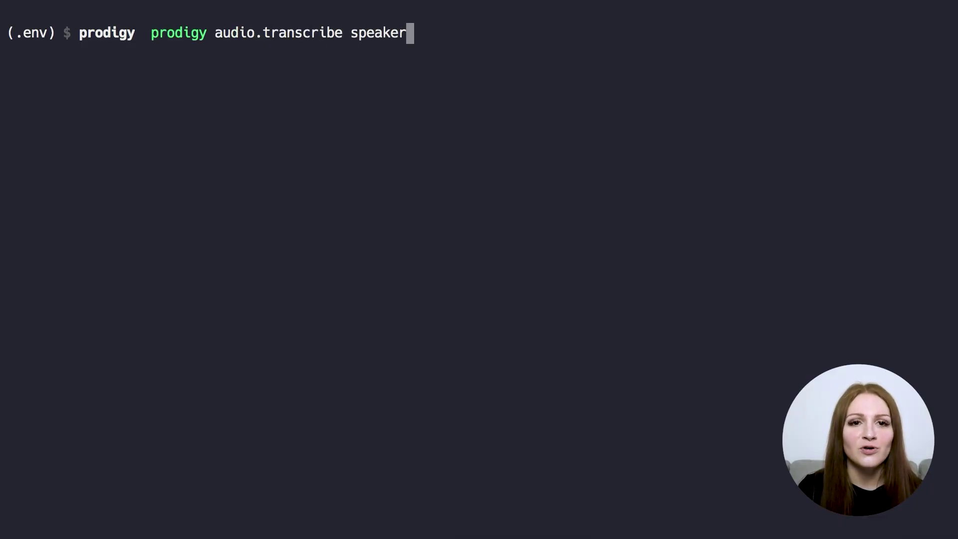
pyautogui.write('_transcripts ./recordings')
pyautogui.press('Return')
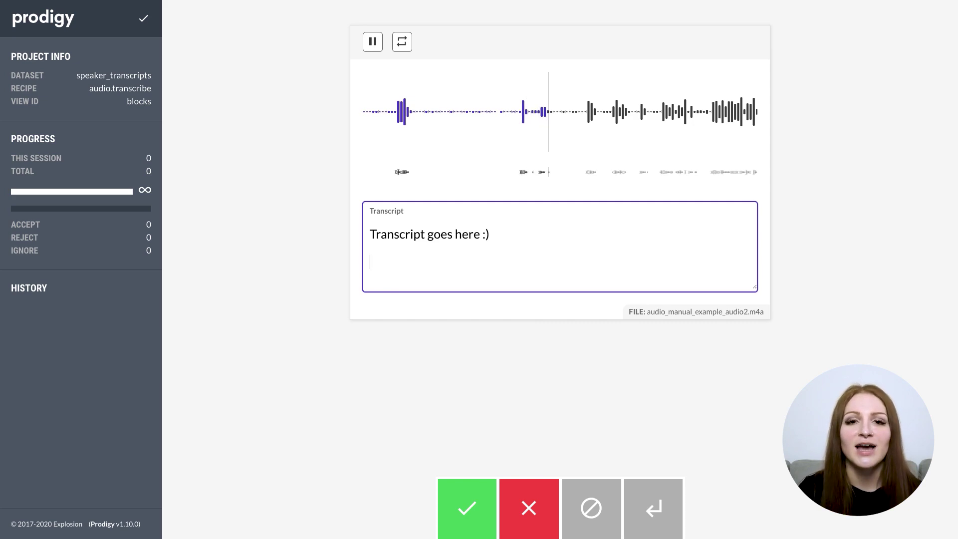
# - Continue the transcript with "..." on the line below "Transcript goes here :)"
pyautogui.write('...')
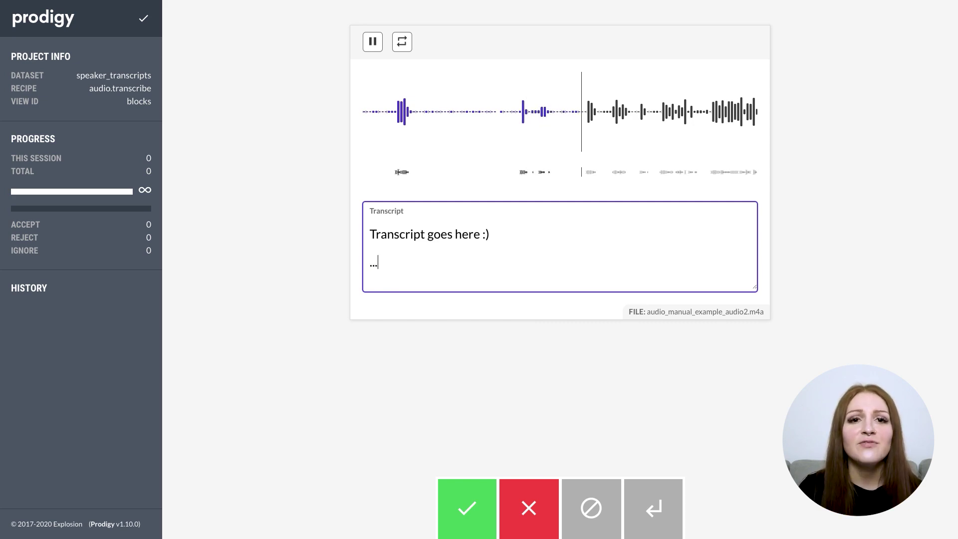
pyautogui.hotkey('alt', '1')
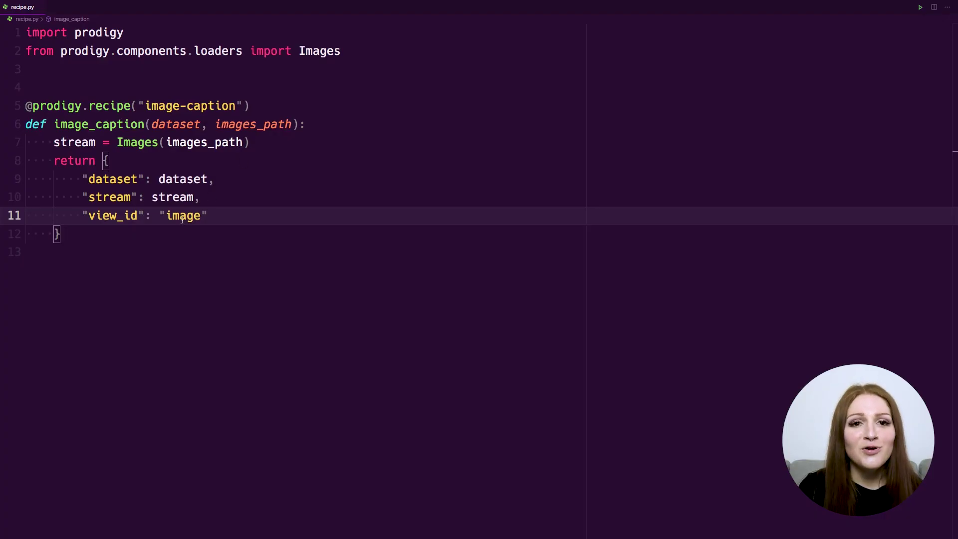
# - In recipe.py, change the returned view_id to "blocks" and define a blocks list before the return with "image" and "text_input" views
pyautogui.doubleClick(182, 219)
pyautogui.write('blocks')
pyautogui.press('Up')
pyautogui.press('Up')
pyautogui.press('Up')
pyautogui.press('Up')
pyautogui.press('End')
pyautogui.press('Return')
pyautogui.write('blocks = [')
pyautogui.press('Return')
pyautogui.write('{"view_id": "image"},')
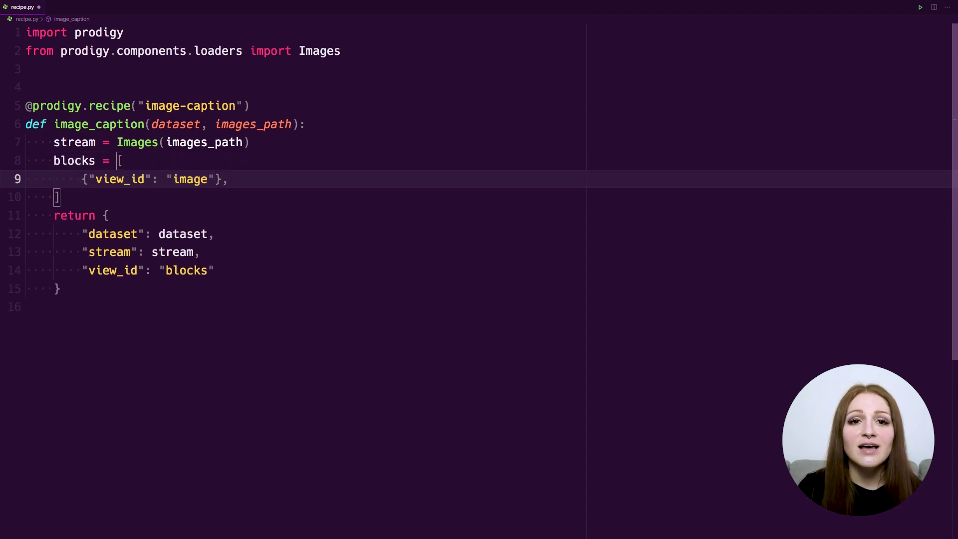
pyautogui.press('Return')
pyautogui.write('{"view_id": "text_input')
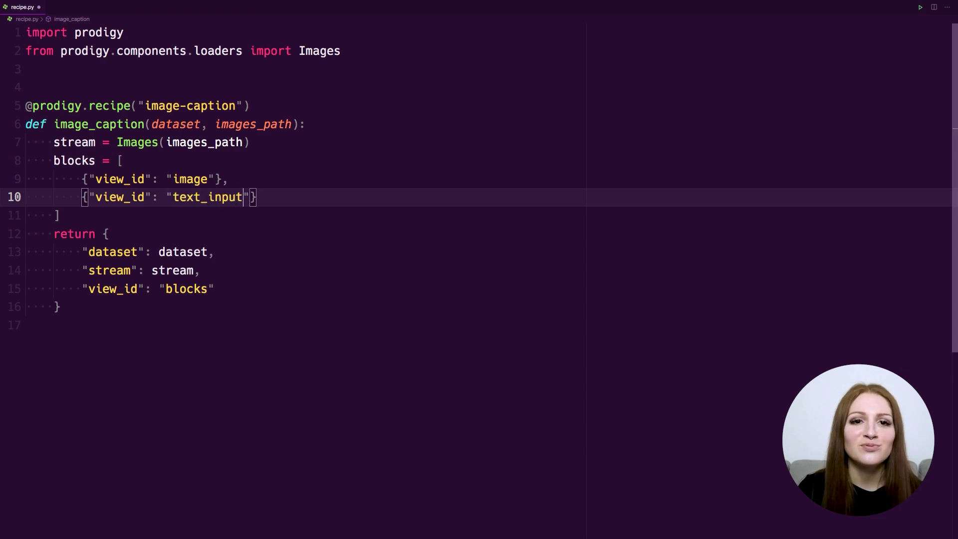
# - Add a "config" entry containing {"blocks": blocks} after view_id in the recipe's returned dictionary
pyautogui.press('Down')
pyautogui.press('Down')
pyautogui.press('Down')
pyautogui.press('Down')
pyautogui.press('Down')
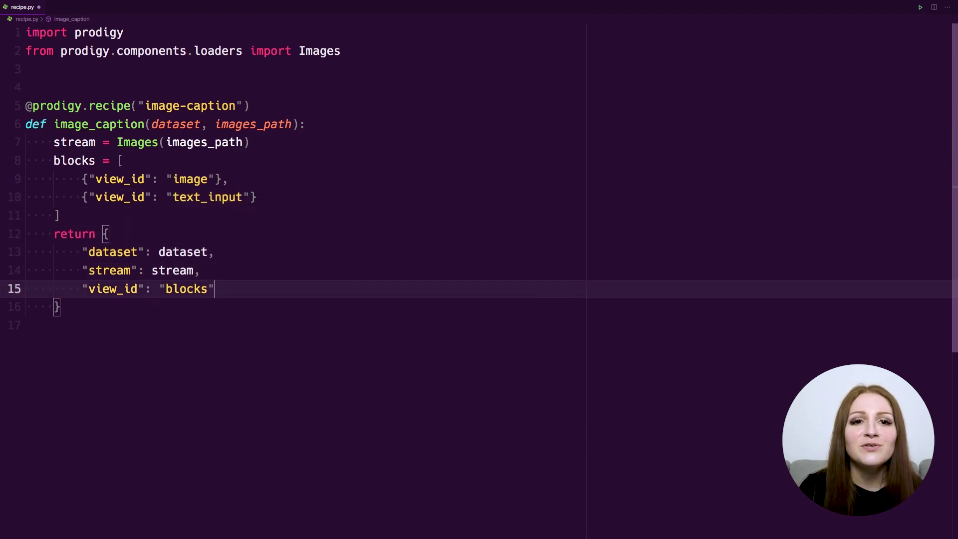
pyautogui.write(',')
pyautogui.press('Return')
pyautogui.write('"config": {"blocks": blocks')
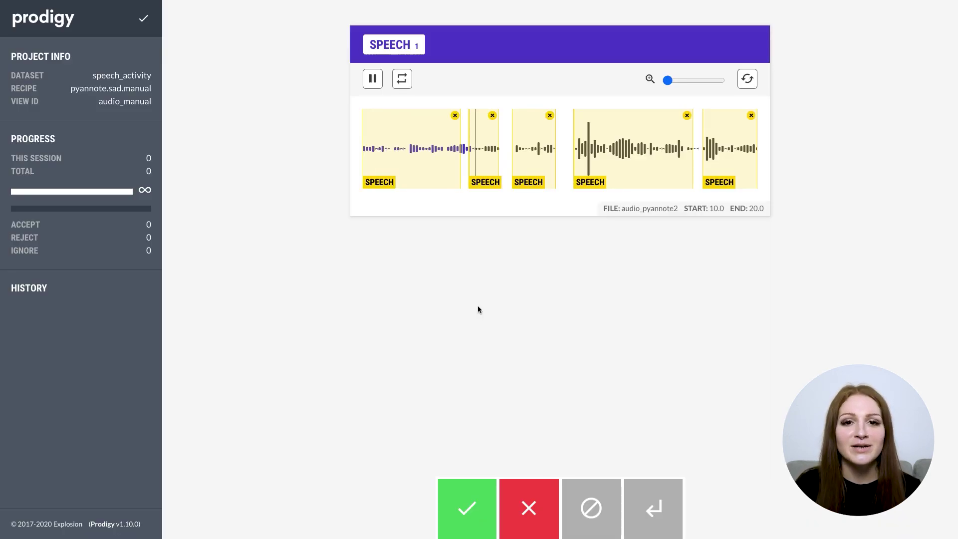
# - Pause the audio, delete the second SPEECH region and extend the first one over the same stretch
pyautogui.press('space')
pyautogui.click(492, 115)
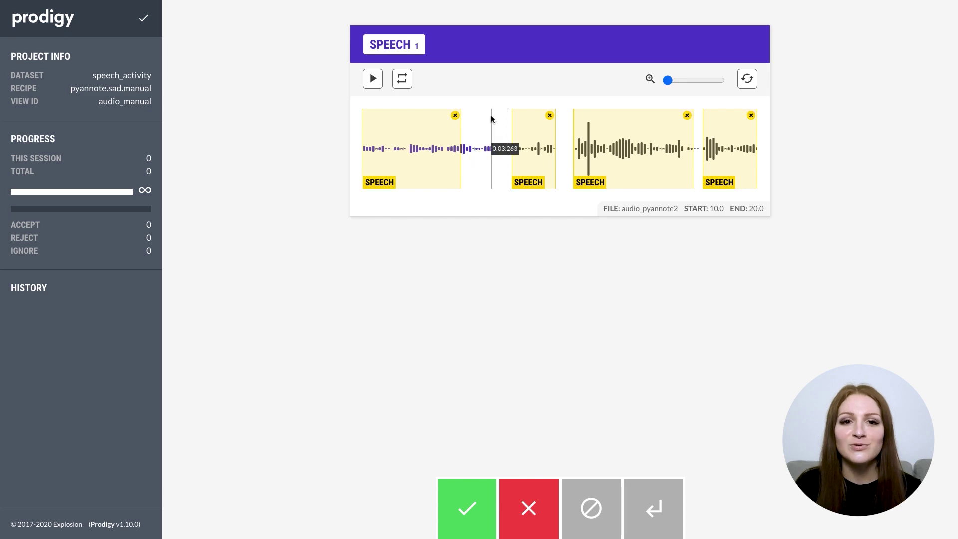
pyautogui.moveTo(462, 147); pyautogui.dragTo(506, 148)
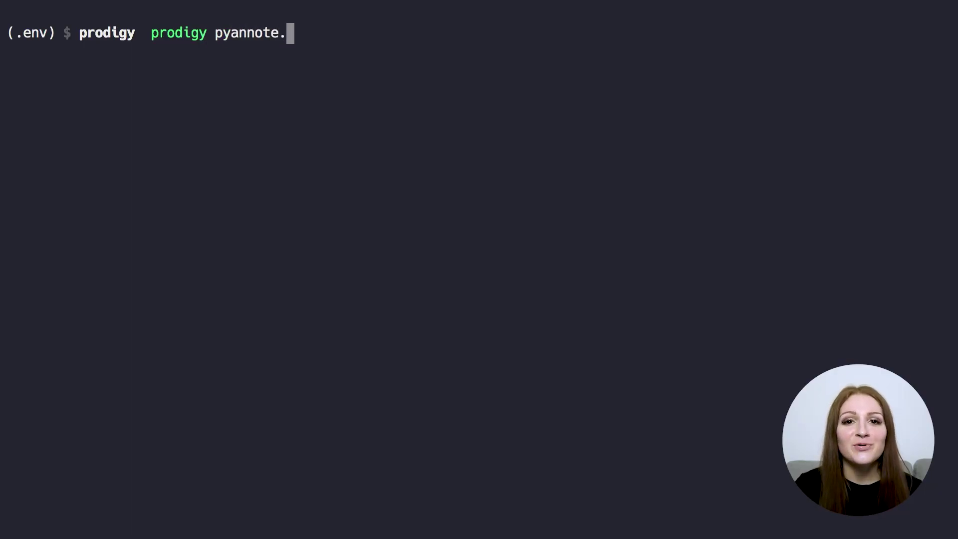
# - Start the pyannote.sad.manual recipe on the speech_activity dataset with ./recordings
pyautogui.write('sad.manual spe')
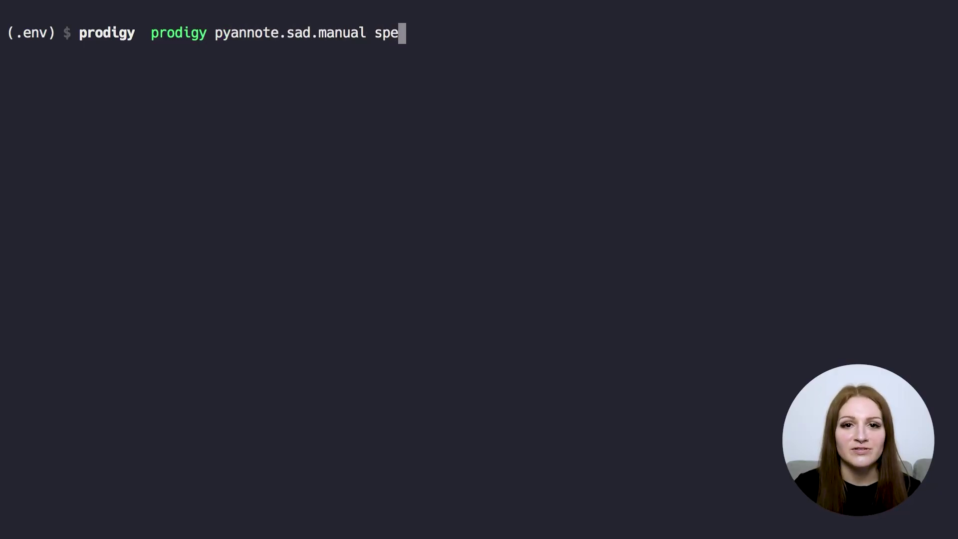
pyautogui.write('ech_activity ')
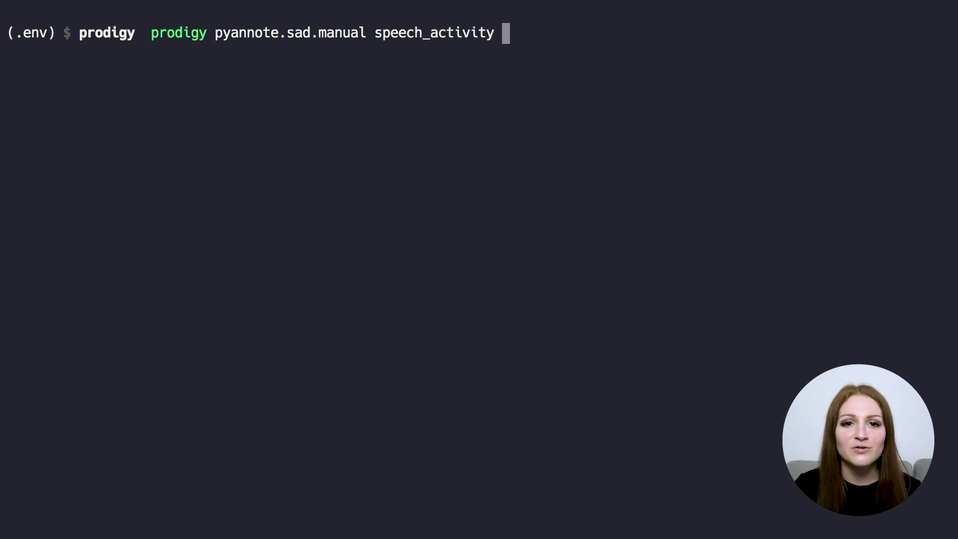
pyautogui.write('./rec')
pyautogui.press('Tab')
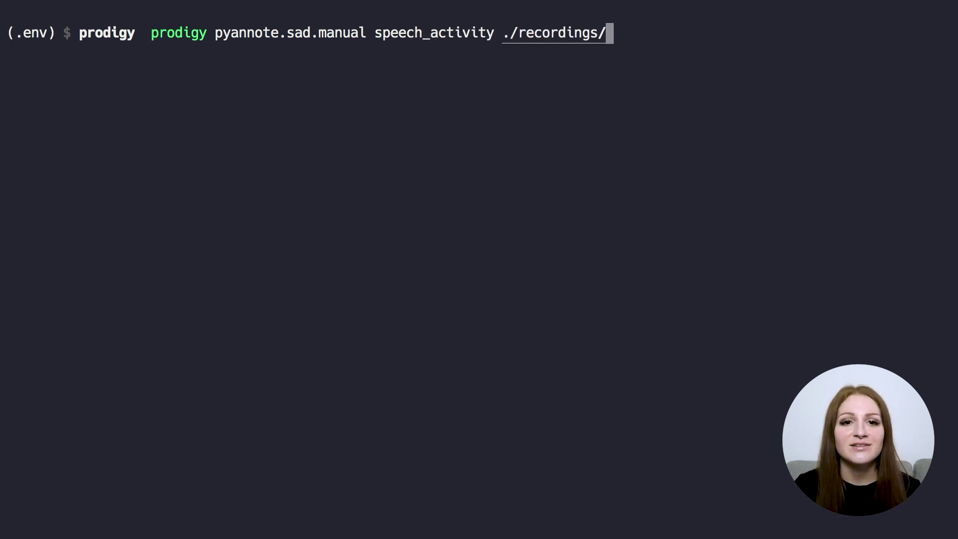
pyautogui.press('BackSpace')
pyautogui.press('Return')
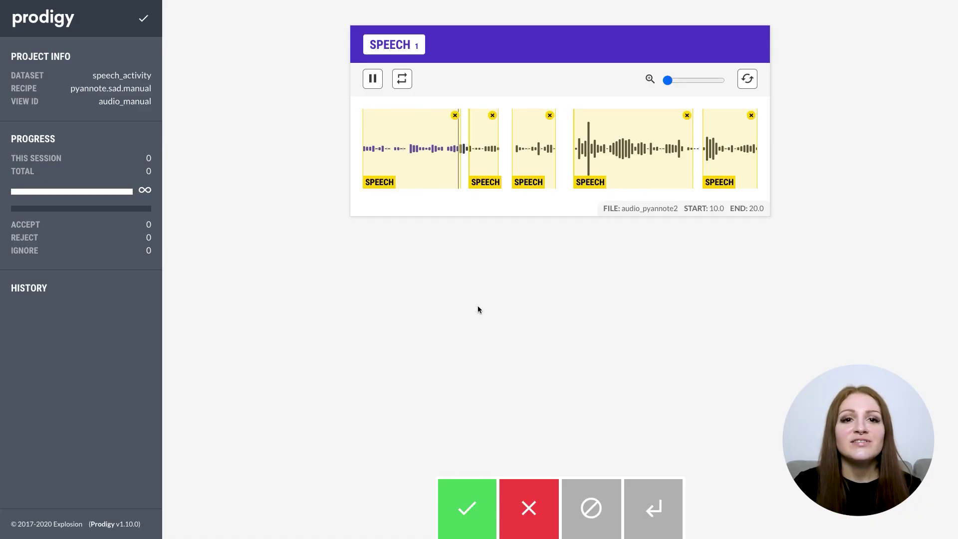
# - With playback paused, merge the first two SPEECH regions by removing the second and stretching the first across it, and resume playback
pyautogui.press('space')
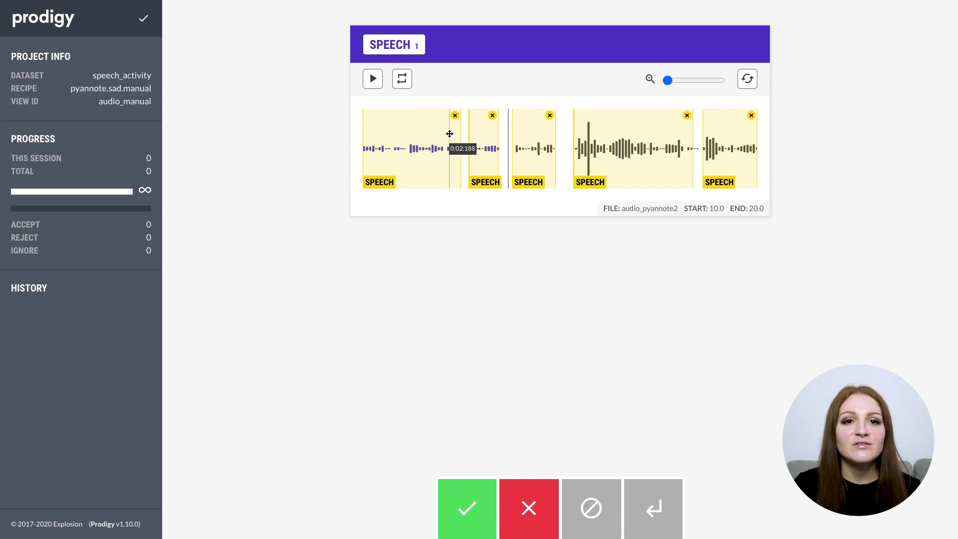
pyautogui.click(491, 116)
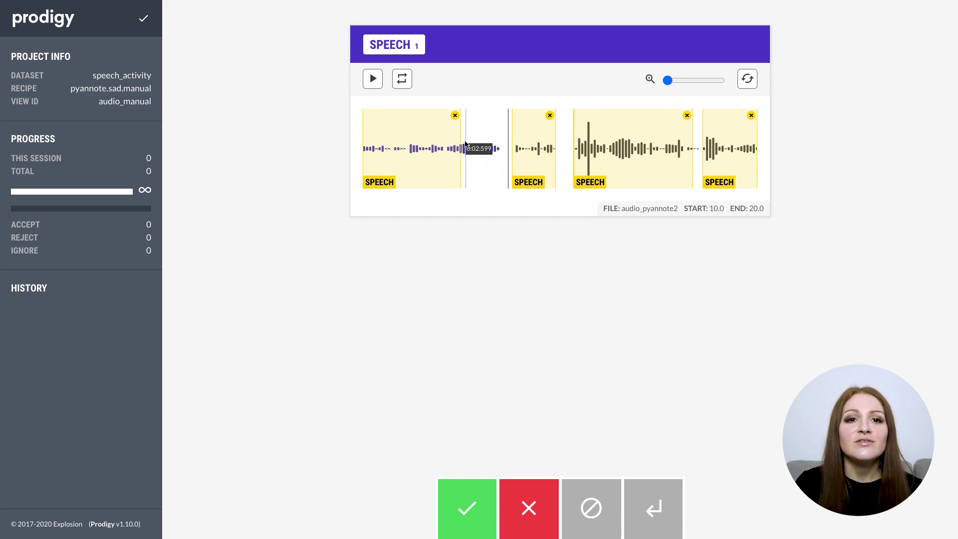
pyautogui.moveTo(460, 143); pyautogui.dragTo(501, 159)
pyautogui.press('space')
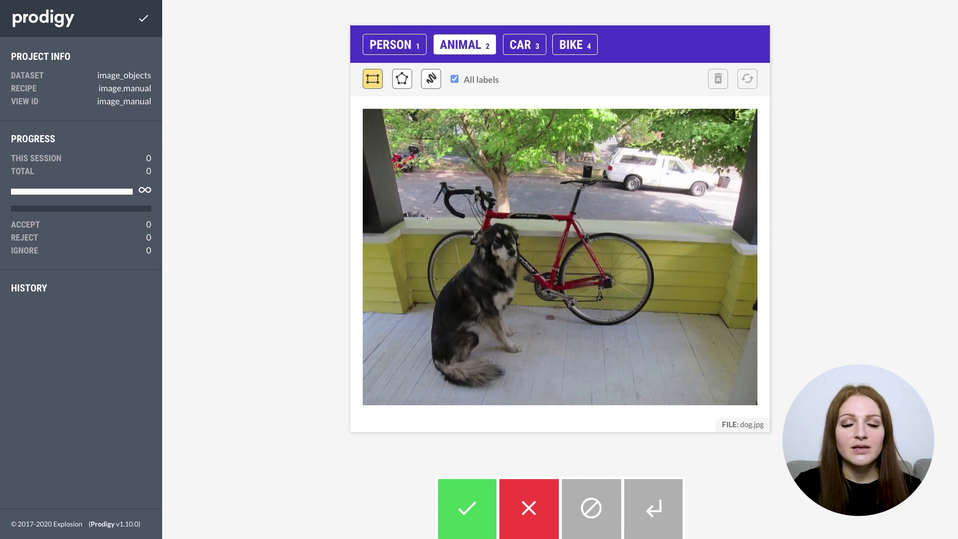
# - Box the dog as ANIMAL with a rectangle and outline the white pickup as CAR with a closed eight-point polygon
pyautogui.moveTo(426, 217)
pyautogui.mouseDown()
pyautogui.moveTo(519, 360)
pyautogui.moveTo(526, 393)
pyautogui.mouseUp()
pyautogui.click(405, 81)
pyautogui.click(518, 53)
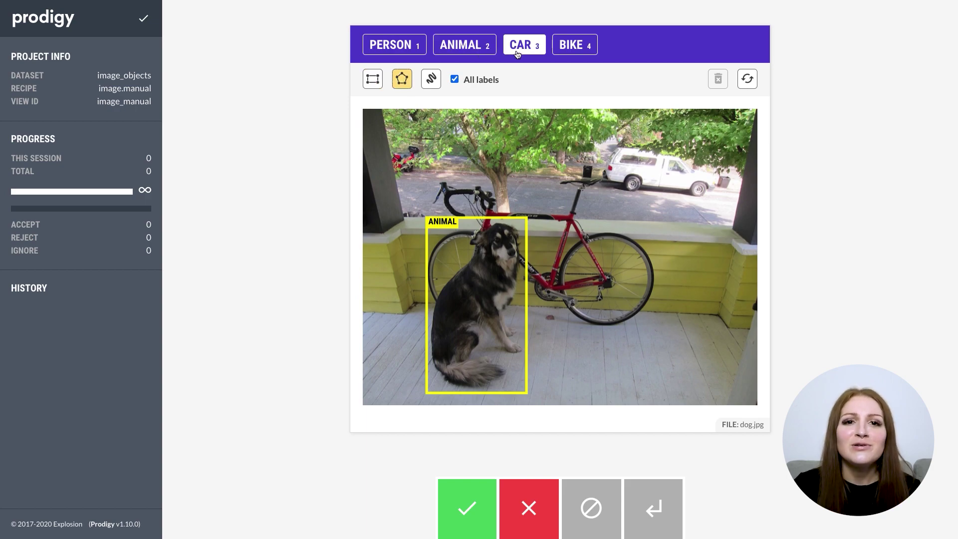
pyautogui.click(615, 137)
pyautogui.click(589, 180)
pyautogui.click(624, 200)
pyautogui.click(689, 202)
pyautogui.click(721, 197)
pyautogui.click(721, 167)
pyautogui.click(690, 153)
pyautogui.click(658, 137)
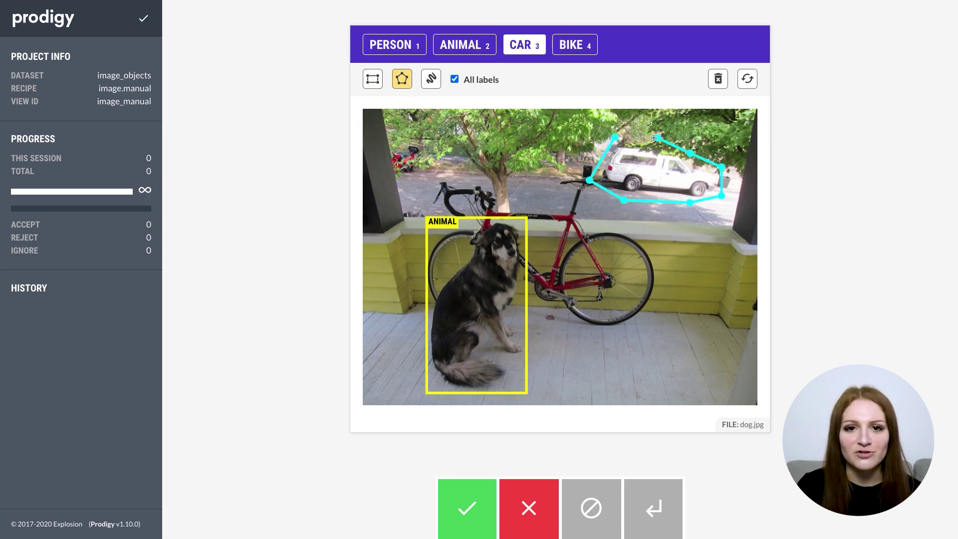
pyautogui.click(615, 136)
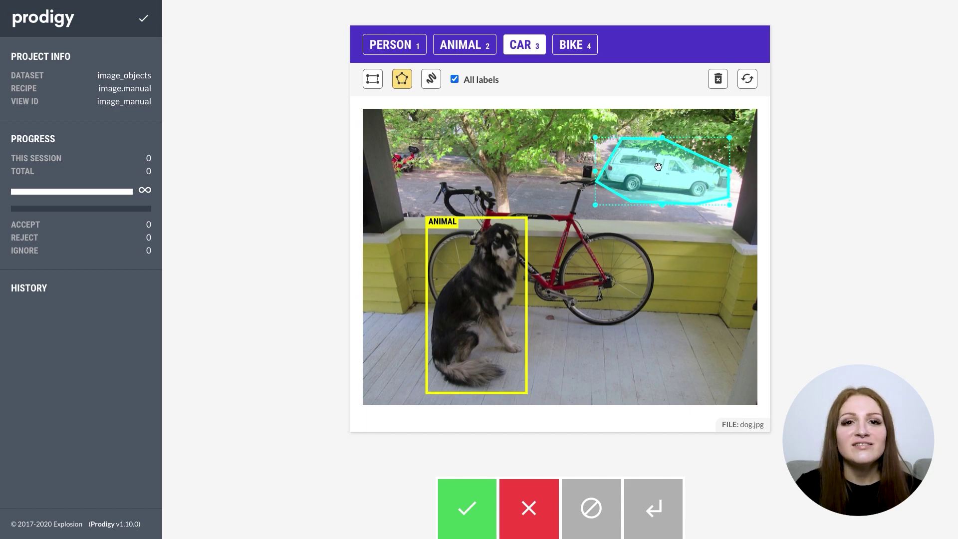
# - Resize the CAR polygon slightly from its corner and move its lower and upper points closer to the vehicle's outline
pyautogui.moveTo(720, 206); pyautogui.dragTo(726, 203)
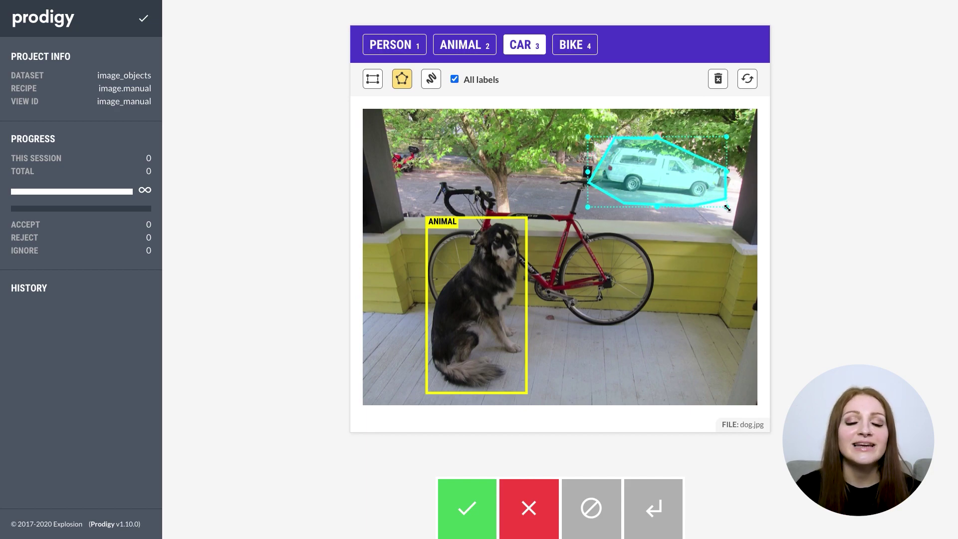
pyautogui.moveTo(625, 199); pyautogui.dragTo(626, 195)
pyautogui.moveTo(695, 155); pyautogui.dragTo(698, 165)
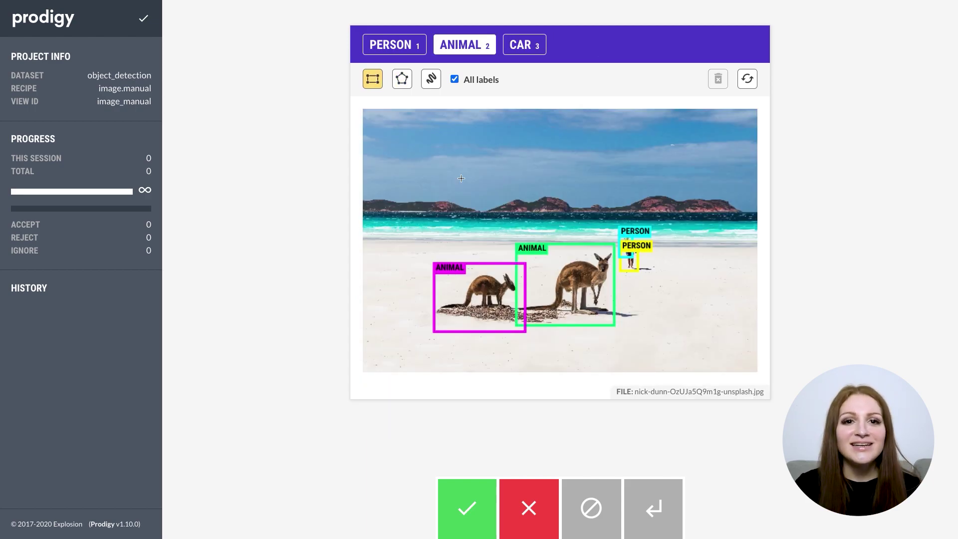
# - Toggle the label display on the kangaroo image so that only the coloured boxes are shown
pyautogui.click(465, 86)
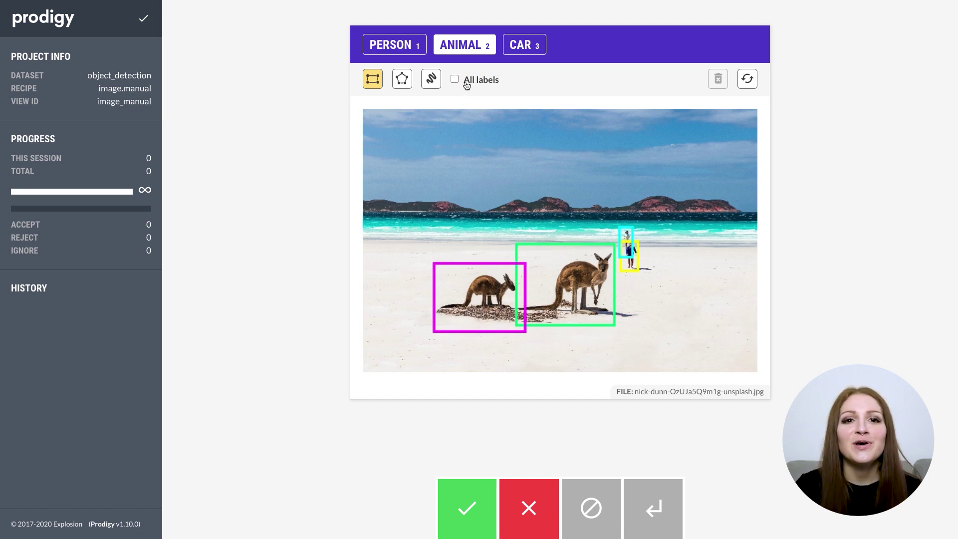
pyautogui.click(466, 85)
pyautogui.click(466, 85)
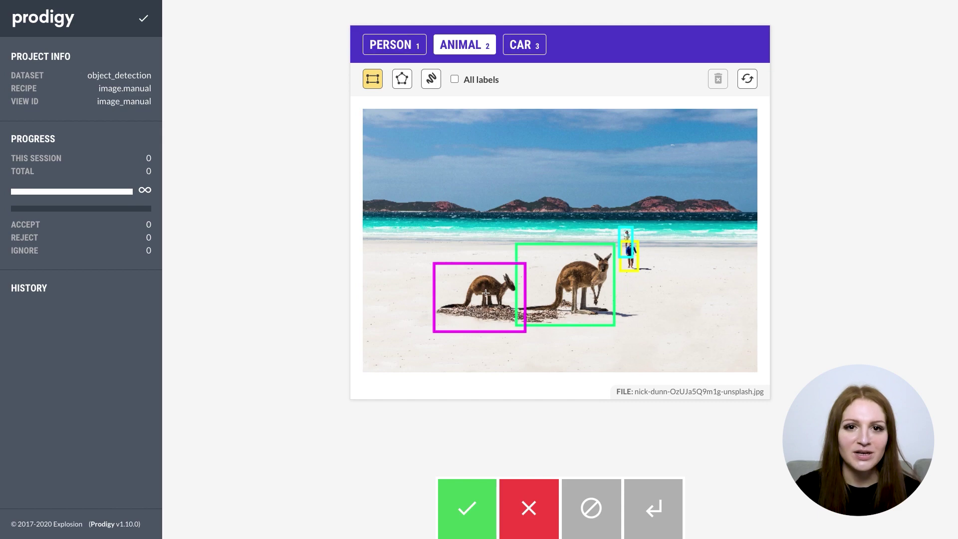
# - Select the smaller kangaroo's box and the upper person's box to check their labels, and display all labels again
pyautogui.moveTo(486, 291)
pyautogui.mouseDown()
pyautogui.moveTo(481, 301)
pyautogui.moveTo(488, 286)
pyautogui.mouseUp()
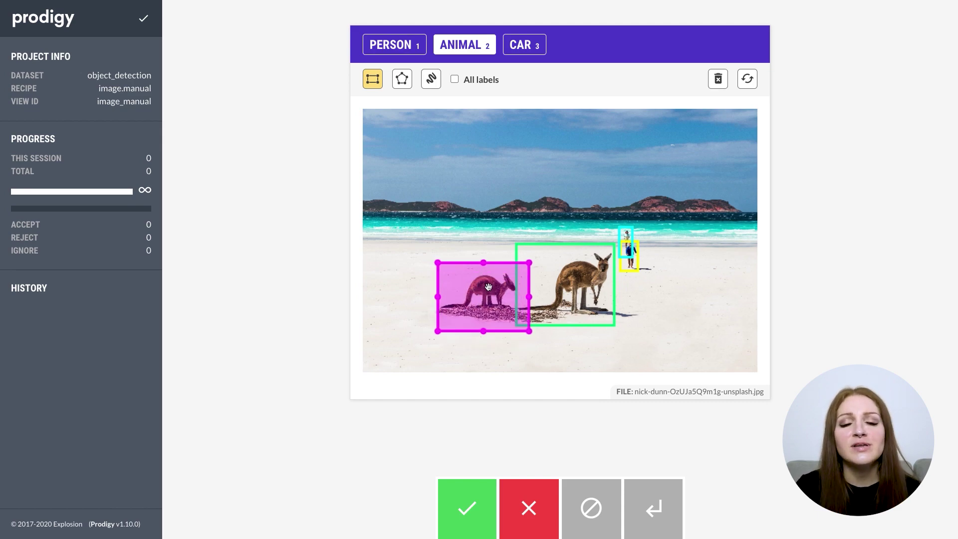
pyautogui.click(625, 248)
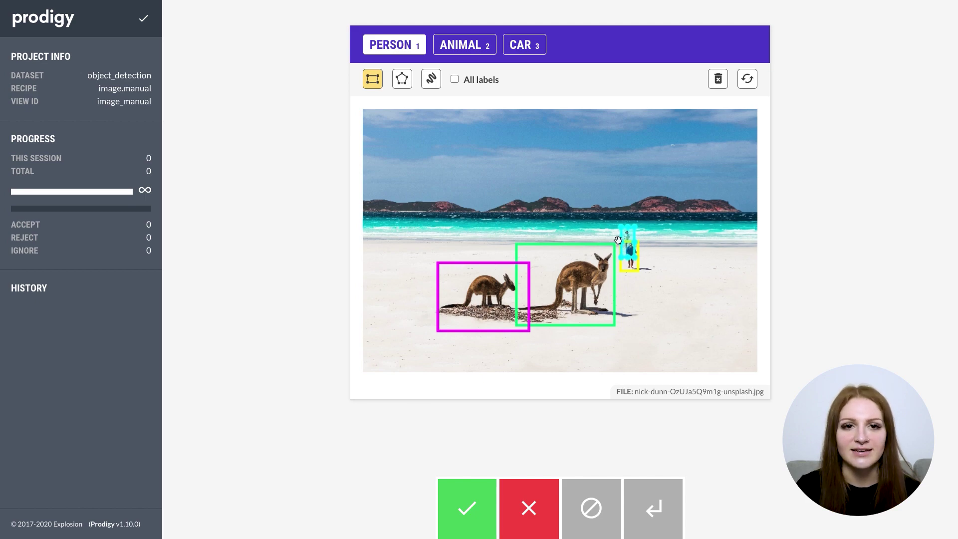
pyautogui.click(493, 85)
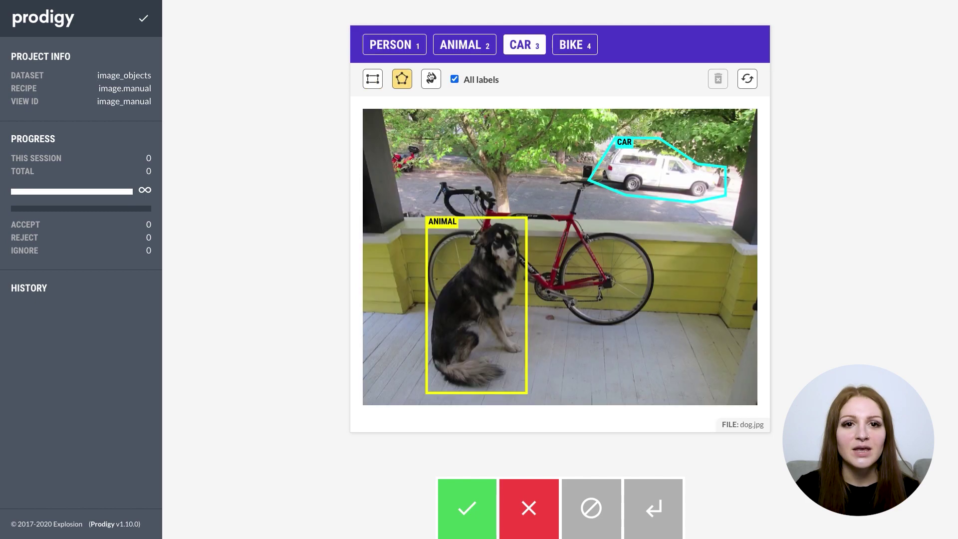
# - Outline the bicycle as BIKE with a closed freehand shape
pyautogui.press('t')
pyautogui.press('4')
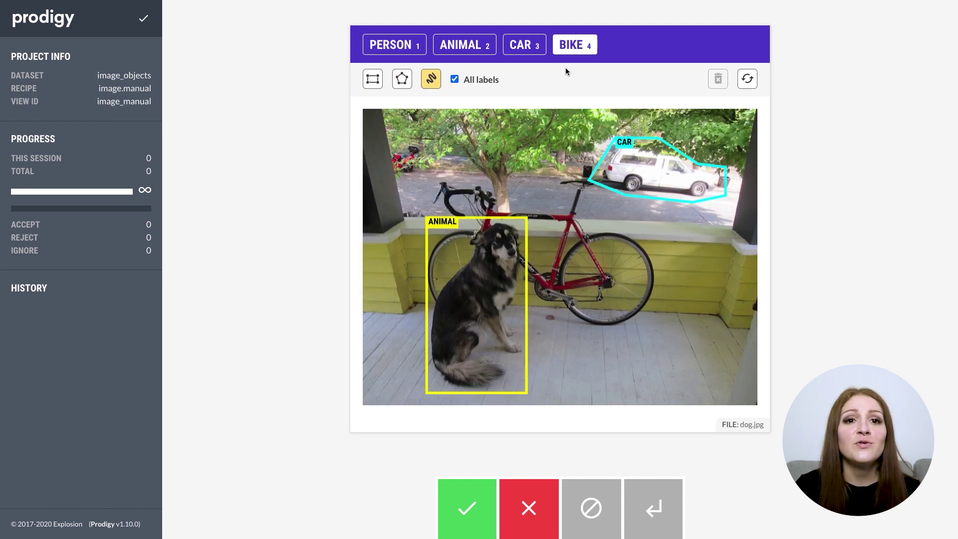
pyautogui.moveTo(549, 197)
pyautogui.mouseDown()
pyautogui.moveTo(551, 186)
pyautogui.moveTo(603, 214)
pyautogui.moveTo(641, 319)
pyautogui.moveTo(509, 273)
pyautogui.moveTo(417, 308)
pyautogui.moveTo(437, 168)
pyautogui.moveTo(549, 197)
pyautogui.mouseUp()
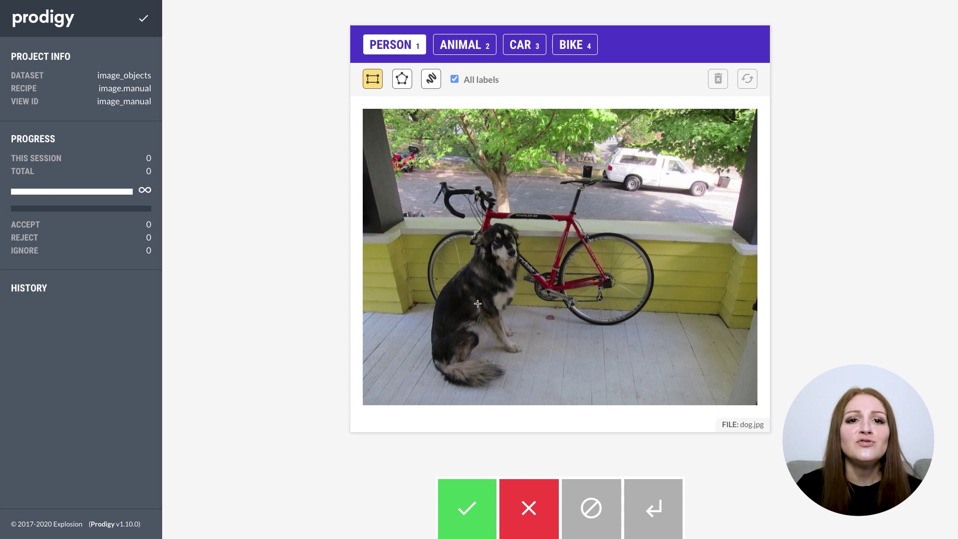
# - Draw a PERSON rectangle outward from the dog's centre until it encloses the whole dog
pyautogui.moveTo(478, 303); pyautogui.dragTo(530, 392)
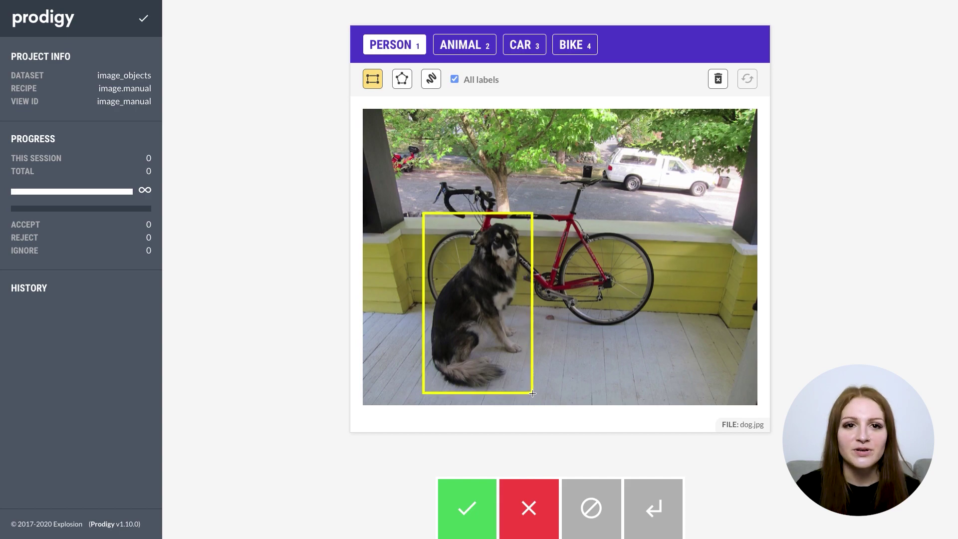
pyautogui.moveTo(532, 393); pyautogui.dragTo(532, 394)
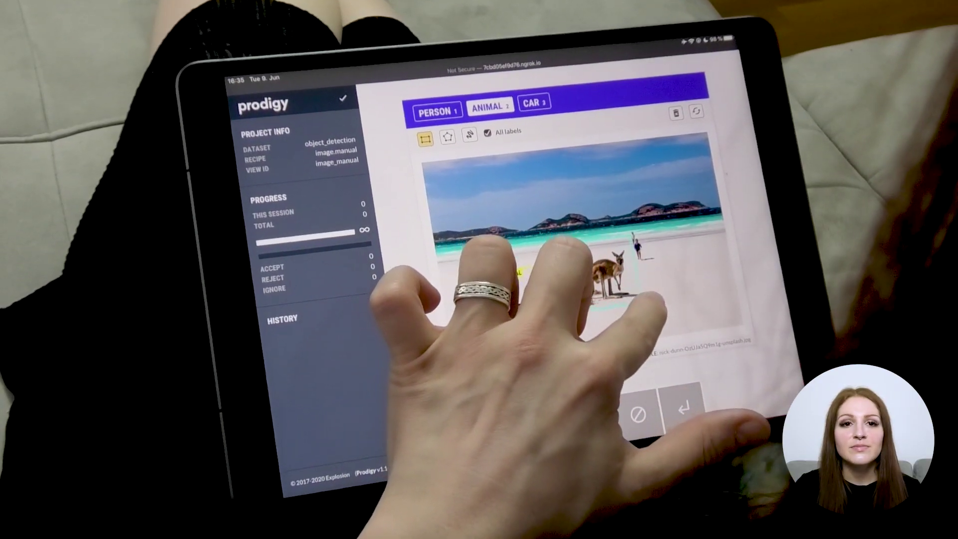
pyautogui.moveTo(566, 247); pyautogui.dragTo(644, 317)
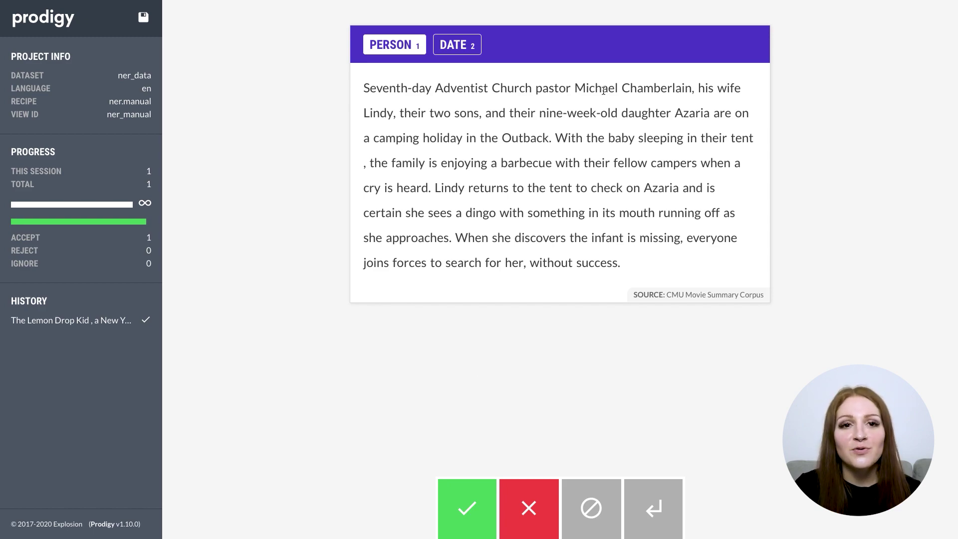
# - Label the pastor's full name and both mentions of his wife's and daughter's names as PERSON
pyautogui.moveTo(603, 91); pyautogui.dragTo(651, 94)
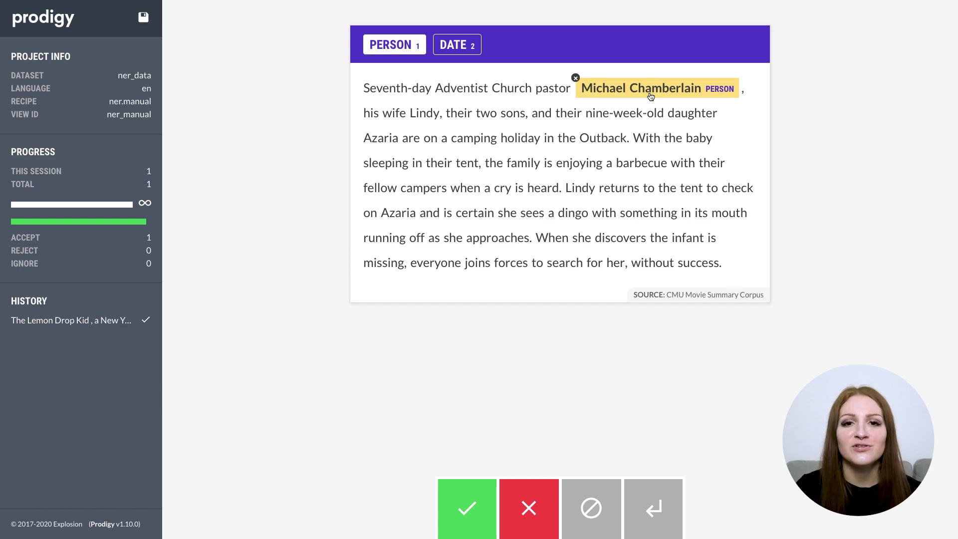
pyautogui.doubleClick(433, 113)
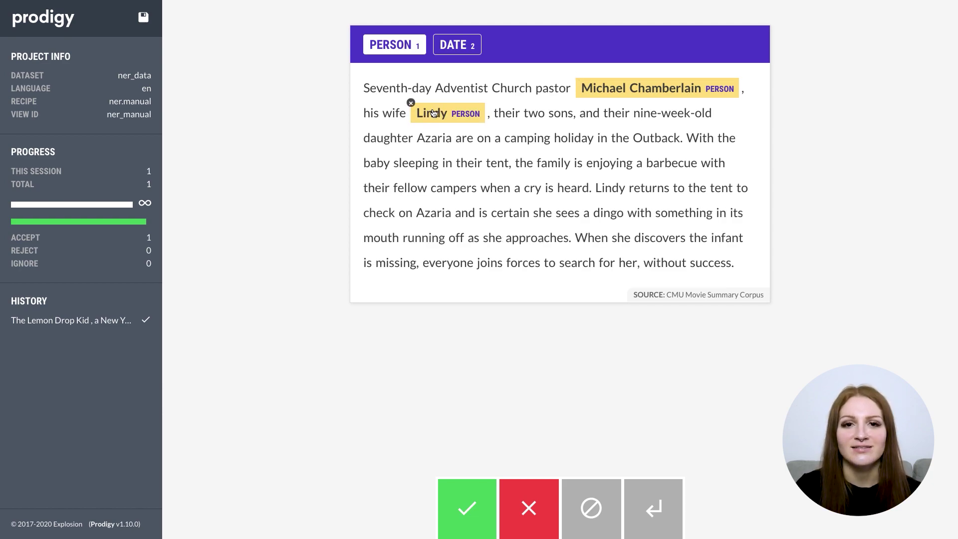
pyautogui.doubleClick(438, 140)
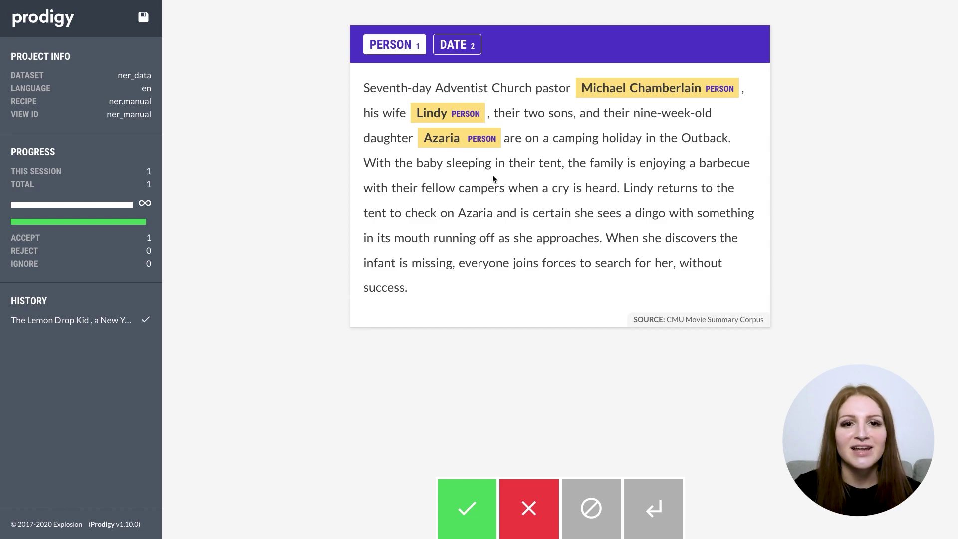
pyautogui.doubleClick(640, 189)
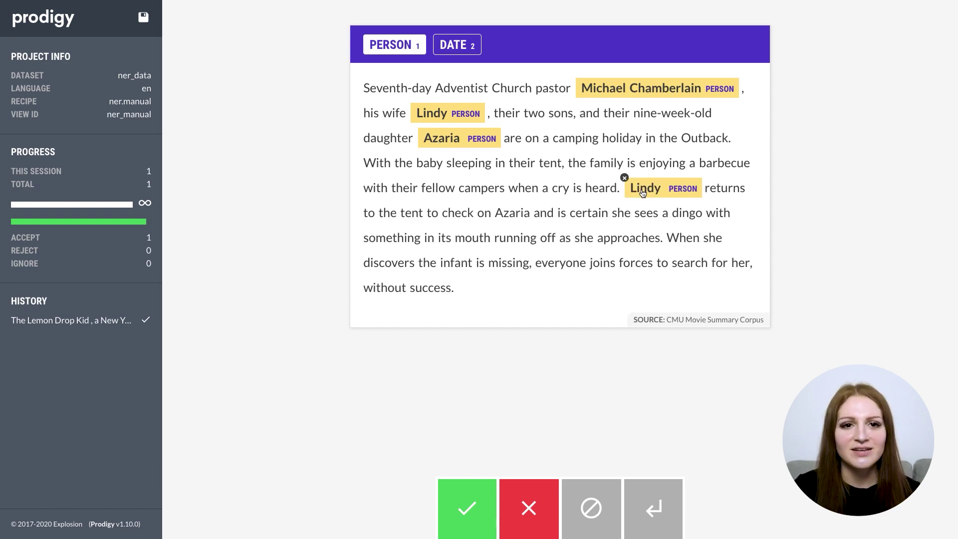
pyautogui.doubleClick(506, 214)
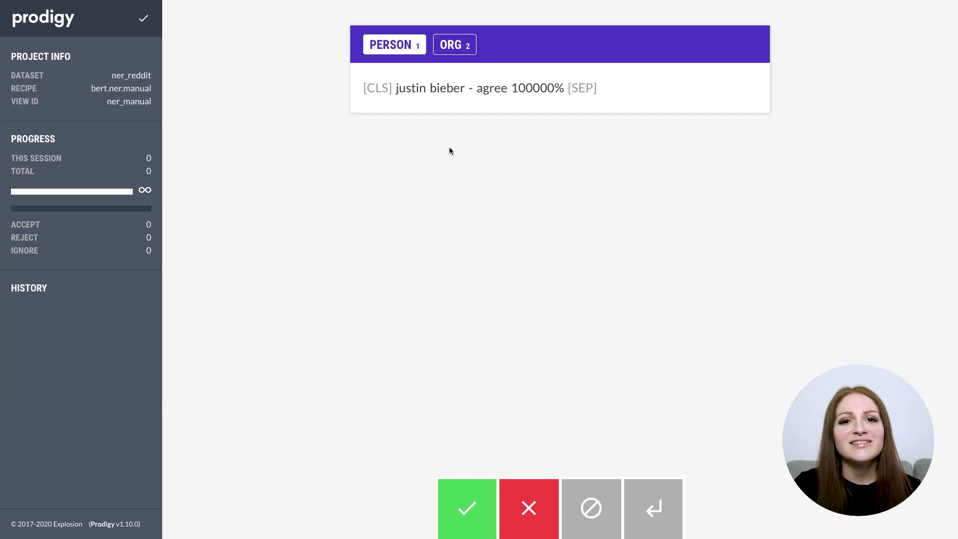
# - Label "justin bieber" as PERSON in the Reddit comment
pyautogui.moveTo(402, 89); pyautogui.dragTo(455, 95)
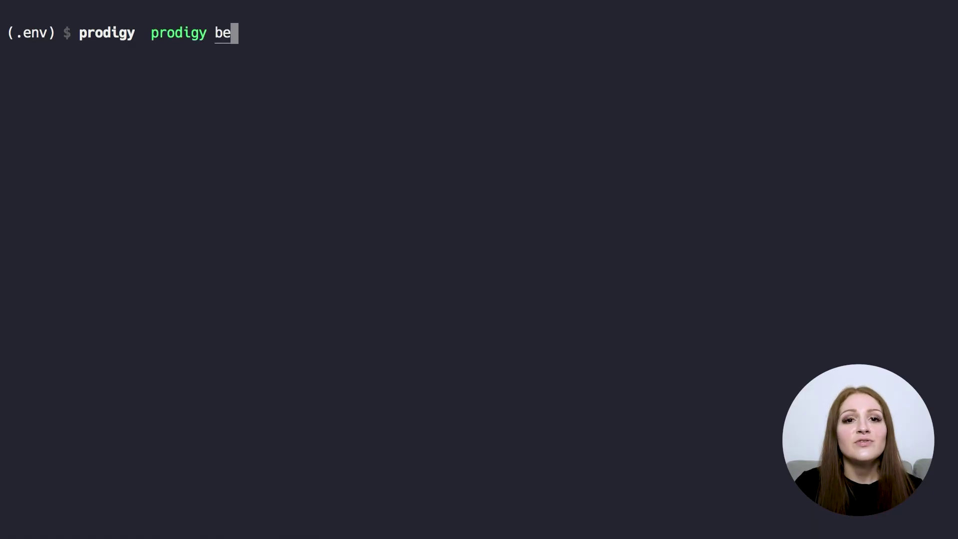
# - Start bert.ner.manual on ner_reddit with ./reddit_comments.jsonl, --label PERSON,ORG, --tokenizer-vocab ./bert-base-uncased-vocab.txt, --lowercase and -F transformers_tokenizers.py
pyautogui.write('/reddit_comments.jsonl --label PERSON,ORG ')
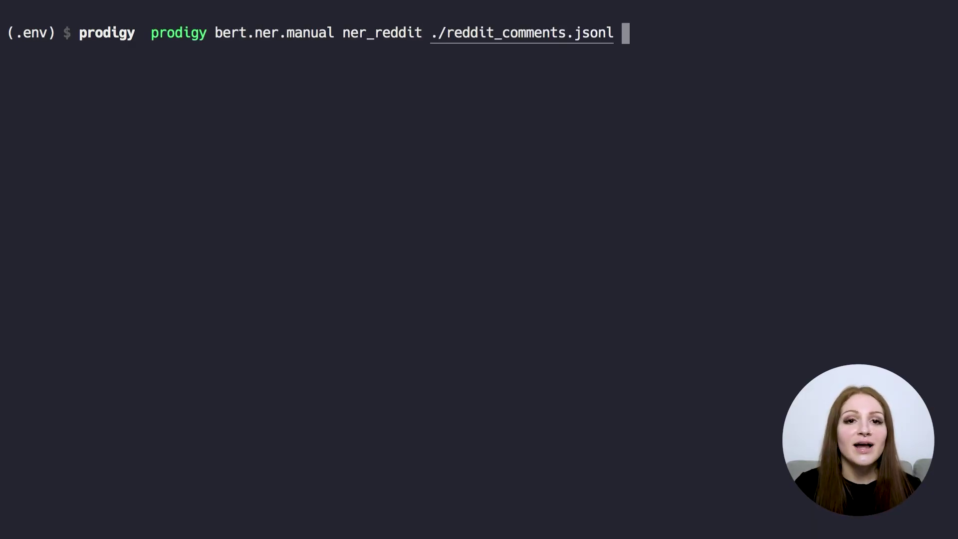
pyautogui.write('--tokenizer-vocab ./bert')
pyautogui.press('Tab')
pyautogui.write('--lowercase -F trans')
pyautogui.press('Tab')
pyautogui.press('Return')
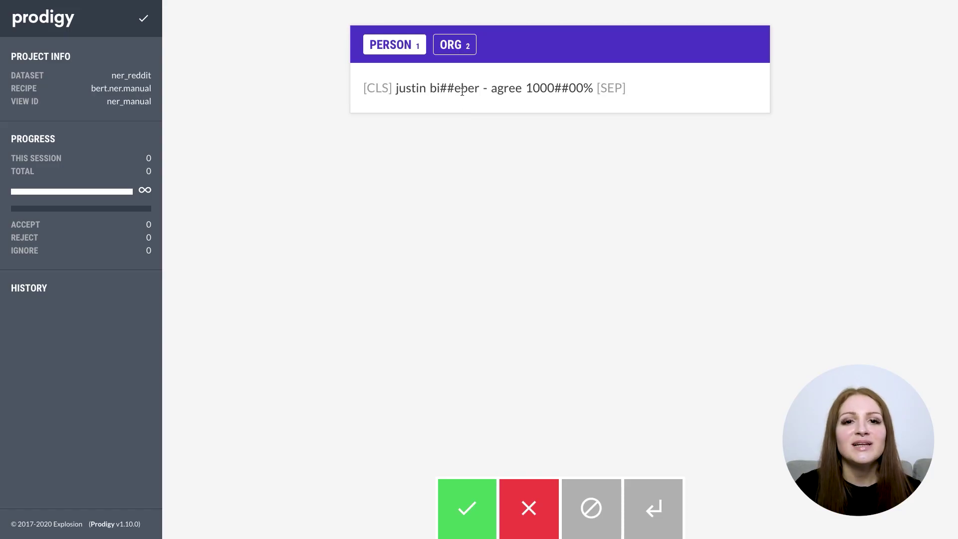
# - Try PERSON on the separate word pieces "bi" and "##eber", remove those labels and label the full "justin bi##eber" as PERSON
pyautogui.click(465, 90)
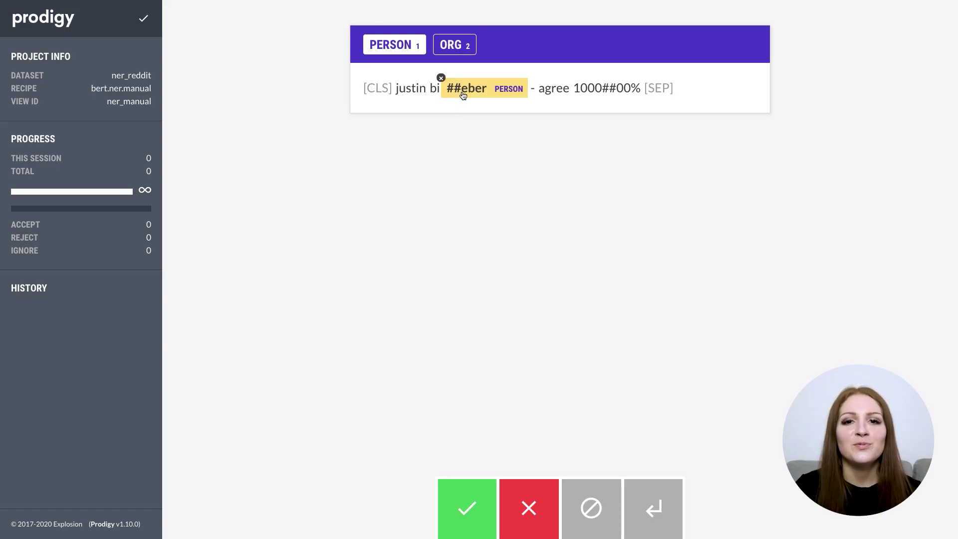
pyautogui.click(434, 89)
pyautogui.click(430, 78)
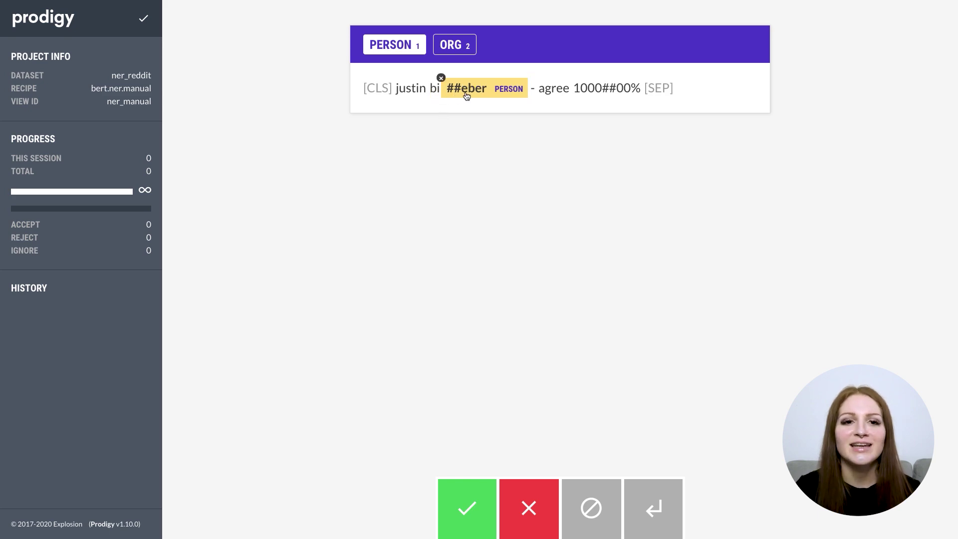
pyautogui.click(441, 78)
pyautogui.moveTo(404, 89); pyautogui.dragTo(484, 89)
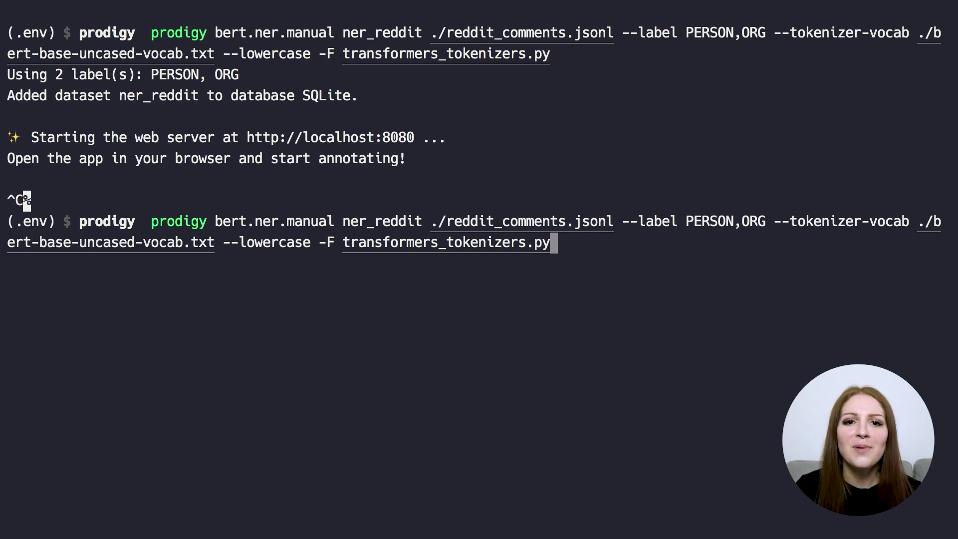
# - Rerun the recipe with --hide-wp-prefix added after --lowercase and label "justin bieber" as PERSON
pyautogui.hotkey('alt', 'Left')
pyautogui.hotkey('alt', 'Left')
pyautogui.hotkey('alt', 'Left')
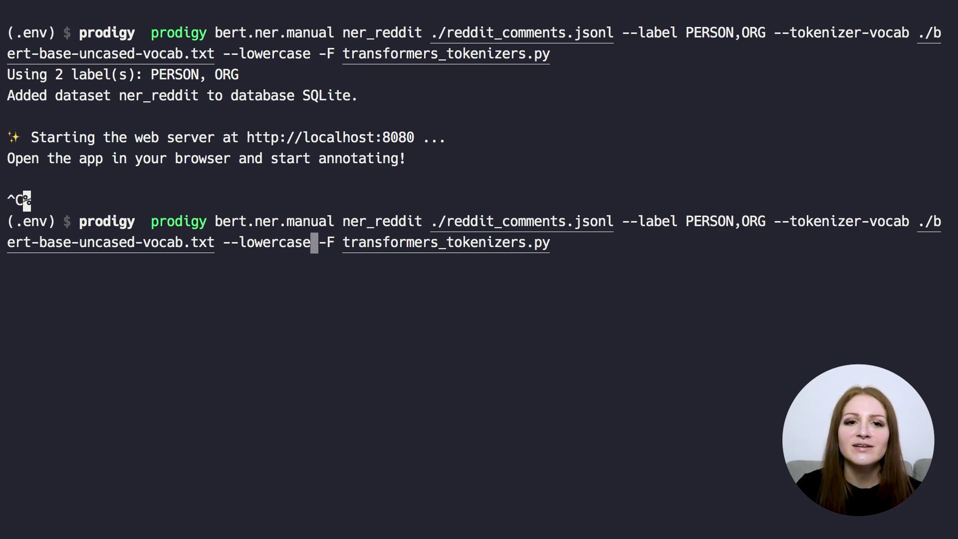
pyautogui.write('--hide-wp-prefix')
pyautogui.press('Return')
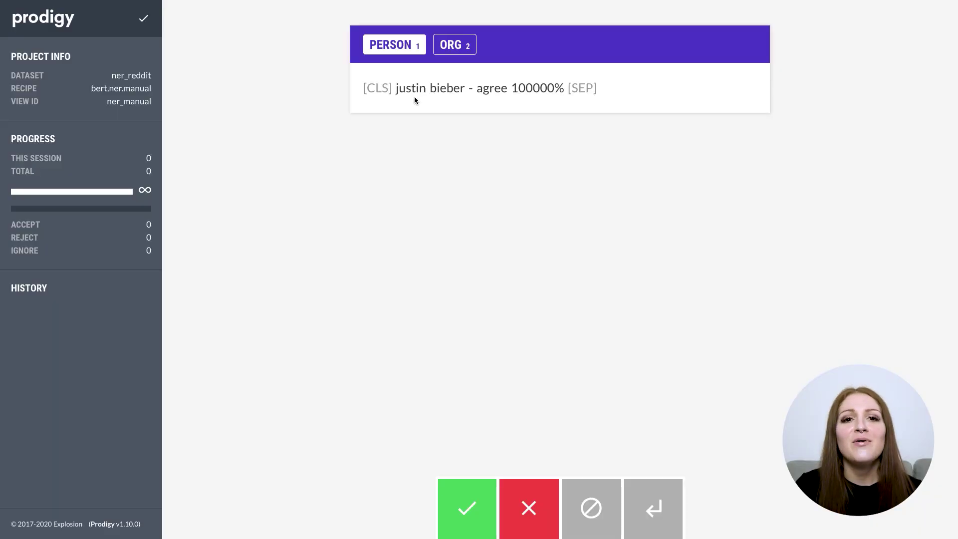
pyautogui.moveTo(399, 89); pyautogui.dragTo(456, 94)
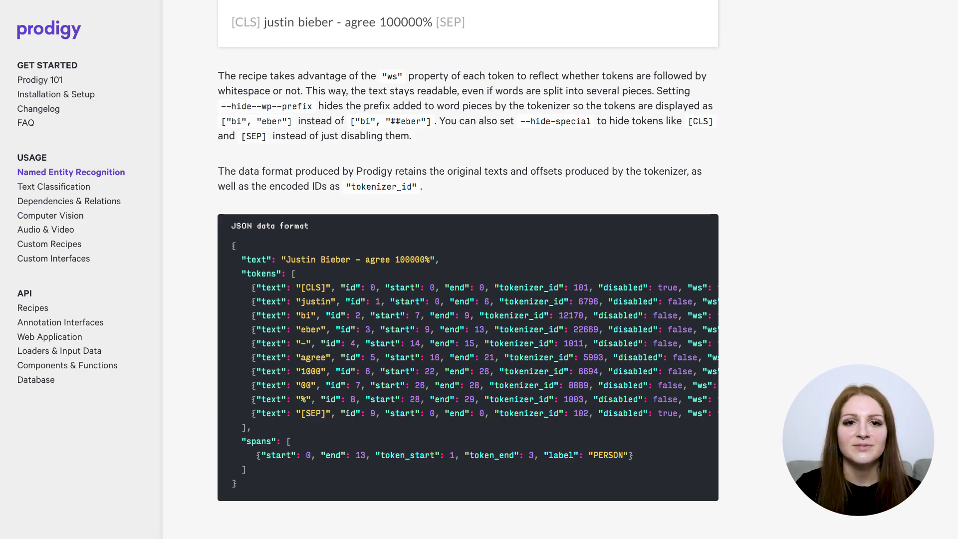
# - Run bert.ner.manual for ner_reddit from ./reddit_comments.jsonl with labels PERSON,ORG, vocabulary ./bert-base-uncased-vocab.txt, --lowercase and the recipe file transformers_tokenizers.py
pyautogui.write('bert.ner.ma')
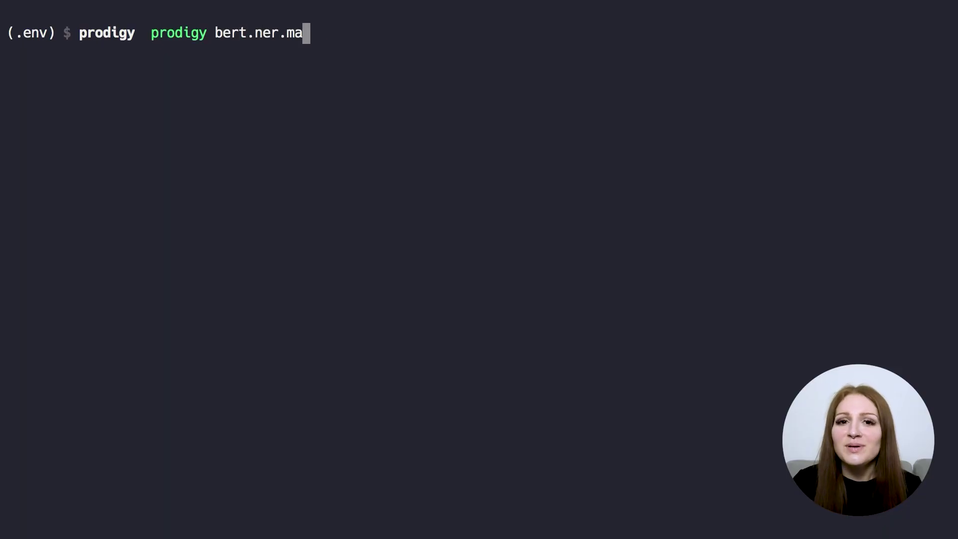
pyautogui.write('nual ner_reddit ./reddit_comments.jsonl --')
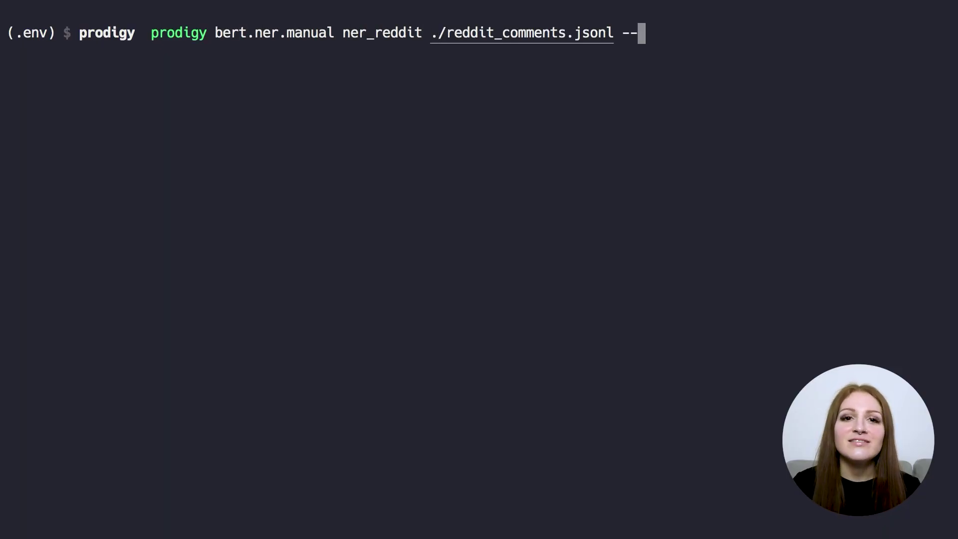
pyautogui.write('label PERSON,ORG --tokenizer-vocab ./bert')
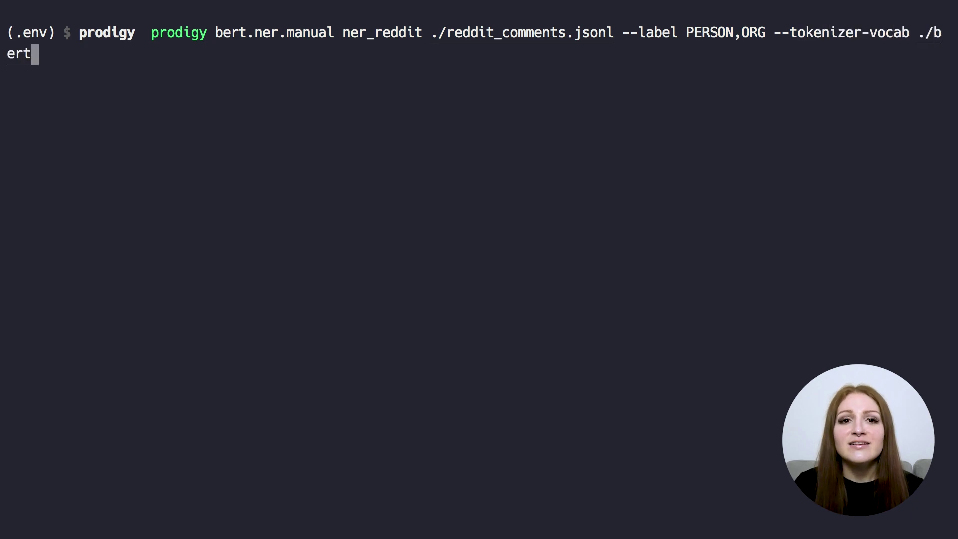
pyautogui.press('Tab')
pyautogui.write('--lowercase')
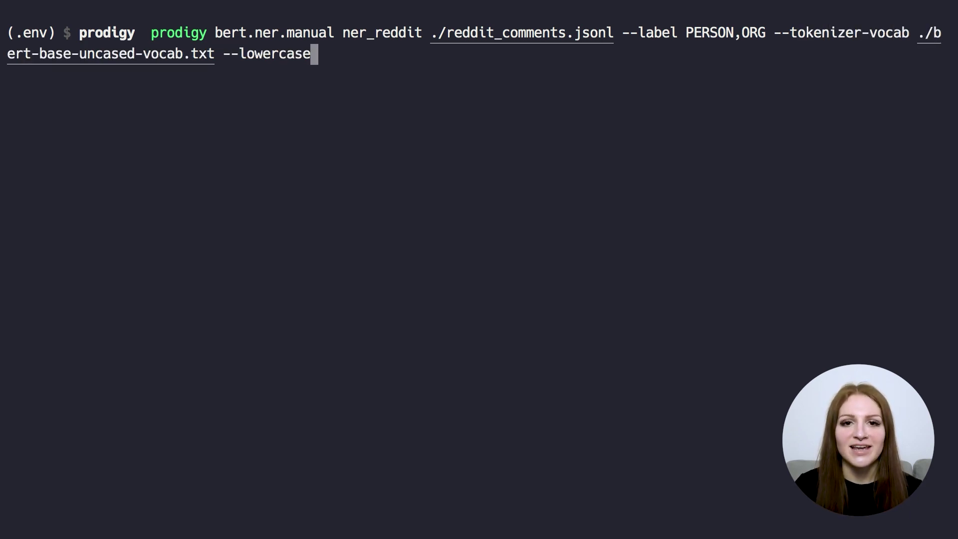
pyautogui.write(' -F transform')
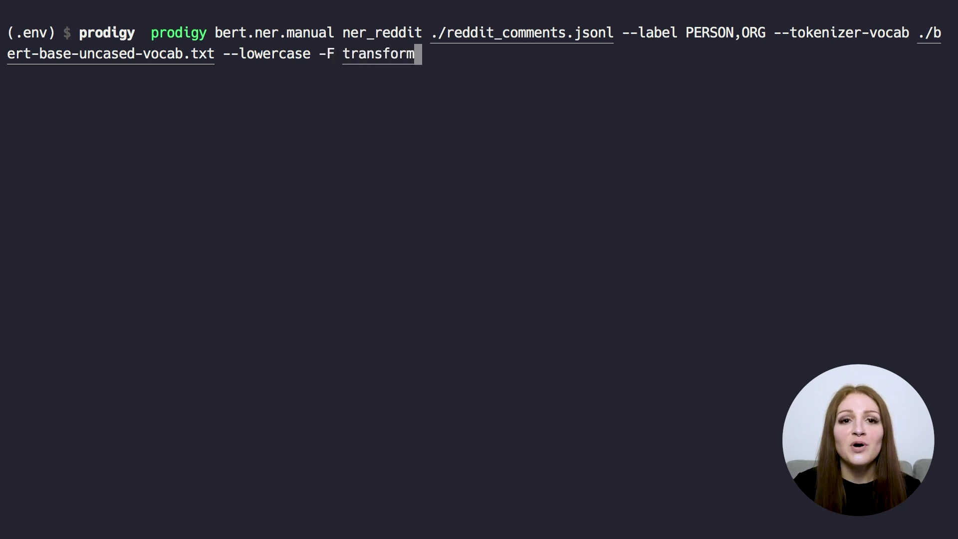
pyautogui.press('Tab')
pyautogui.press('Return')
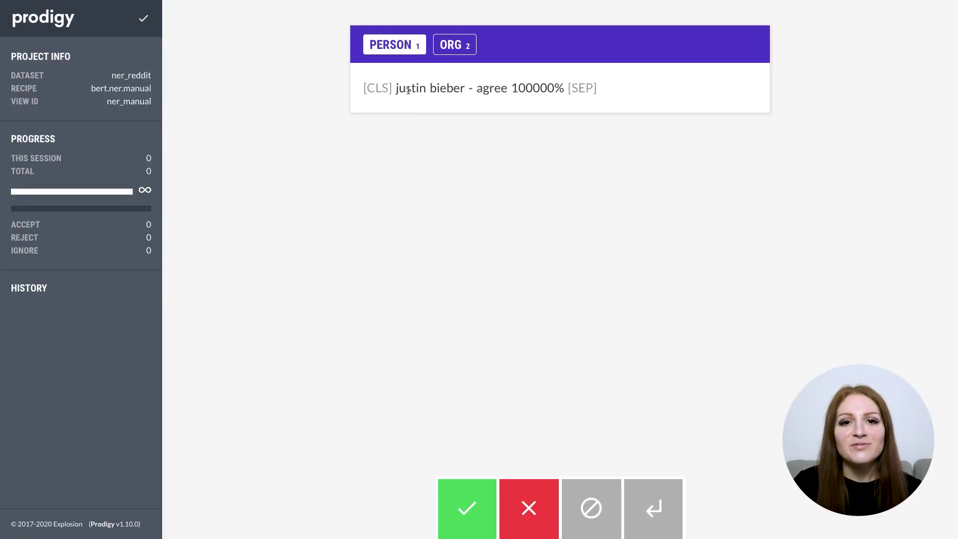
# - Label "justin bieber" as PERSON in the Reddit comment and "5月10日" as DATE in the Japanese text
pyautogui.moveTo(408, 89); pyautogui.dragTo(456, 95)
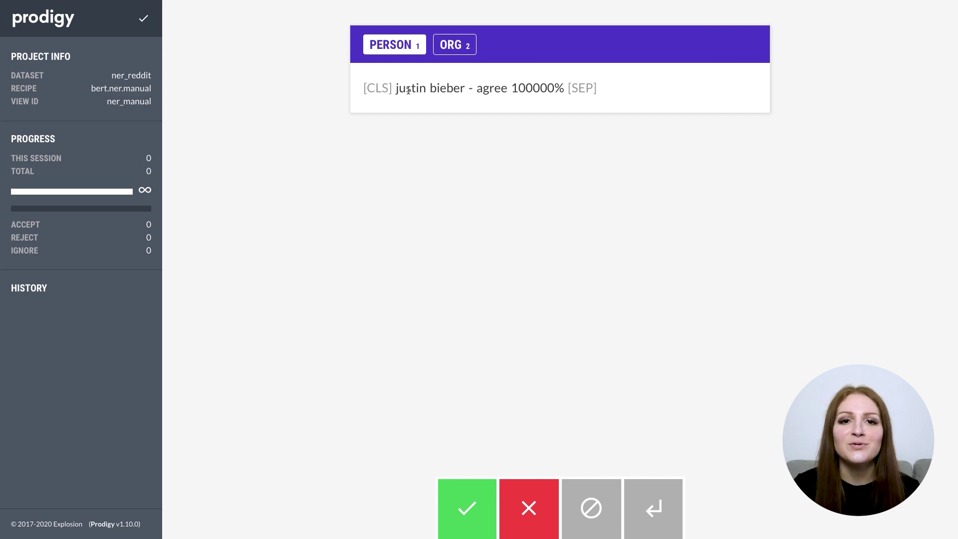
pyautogui.moveTo(408, 90); pyautogui.dragTo(457, 91)
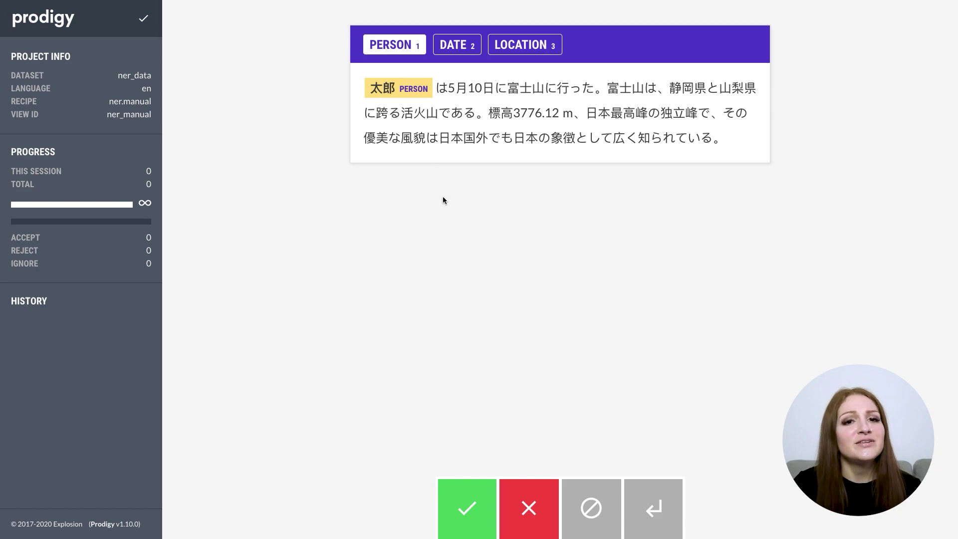
pyautogui.click(459, 39)
pyautogui.moveTo(445, 89); pyautogui.dragTo(490, 90)
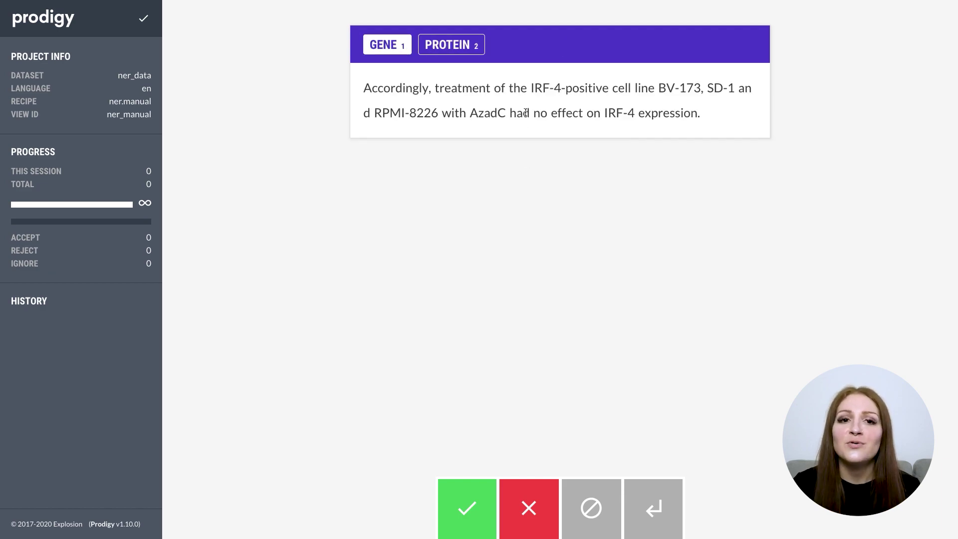
# - Label the characters "IRF-4" before "-positive" as GENE and add the --highlight-chars option to the recipe command
pyautogui.moveTo(531, 89); pyautogui.dragTo(559, 96)
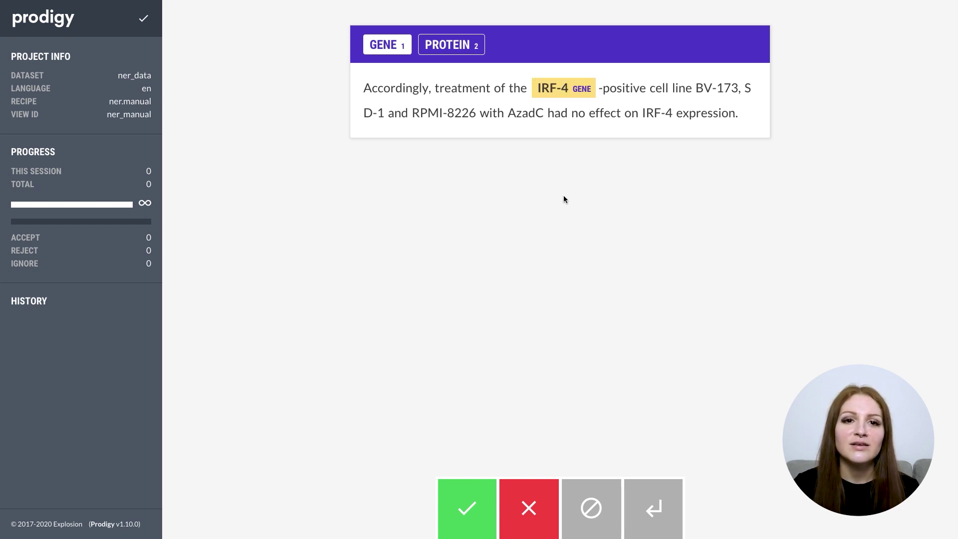
pyautogui.write('--high')
pyautogui.write('light-chars')
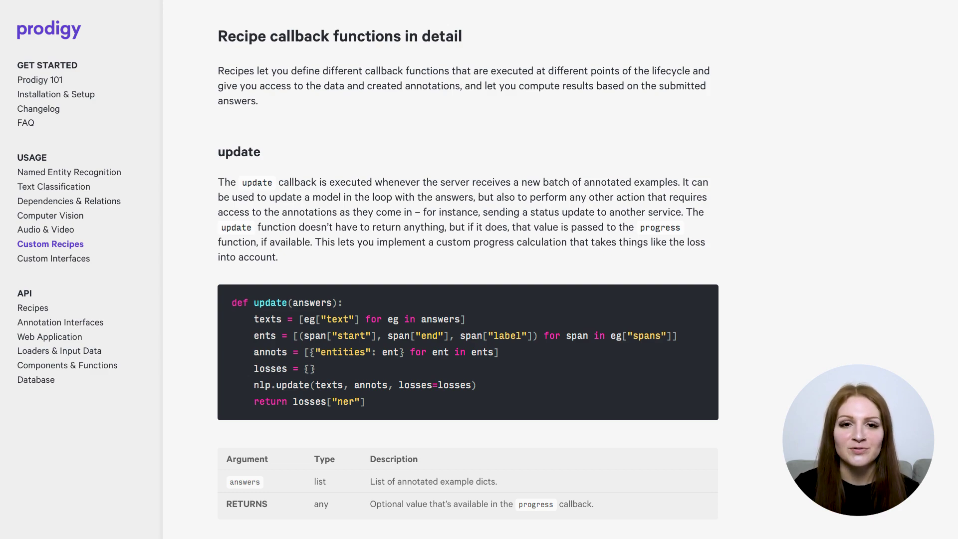
# - Review the before_db and validate_answer callback sections in the custom recipes documentation
pyautogui.scroll(-10, 467, 269)
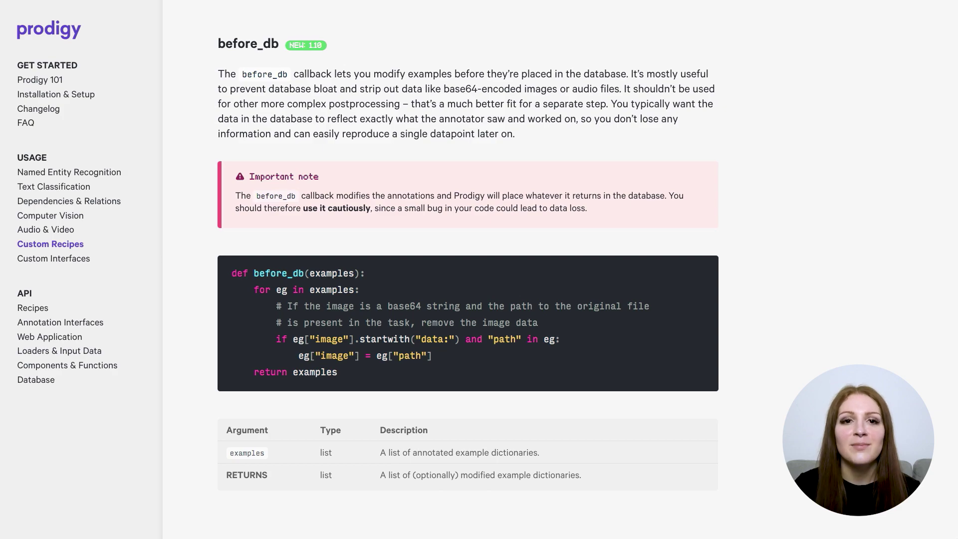
pyautogui.scroll(-10, 467, 269)
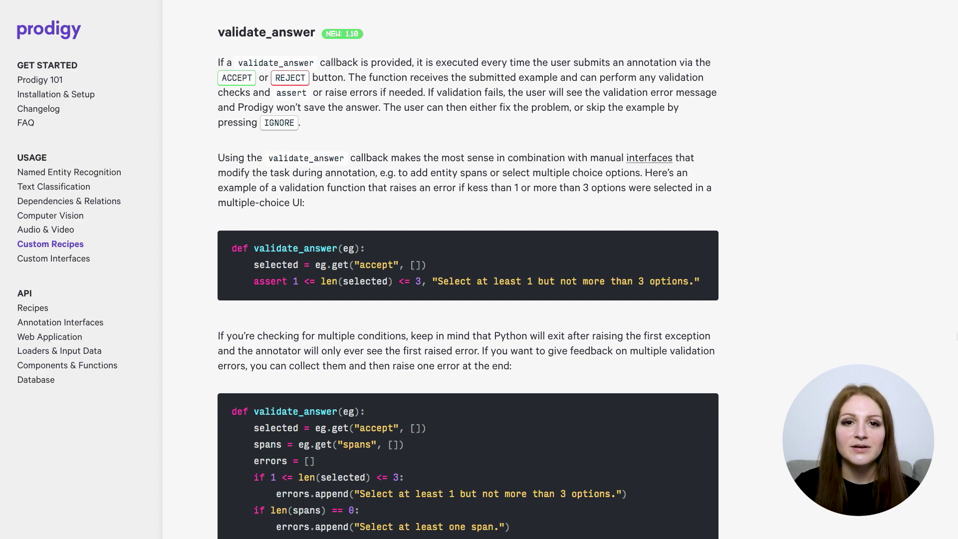
pyautogui.scroll(10, 468, 269)
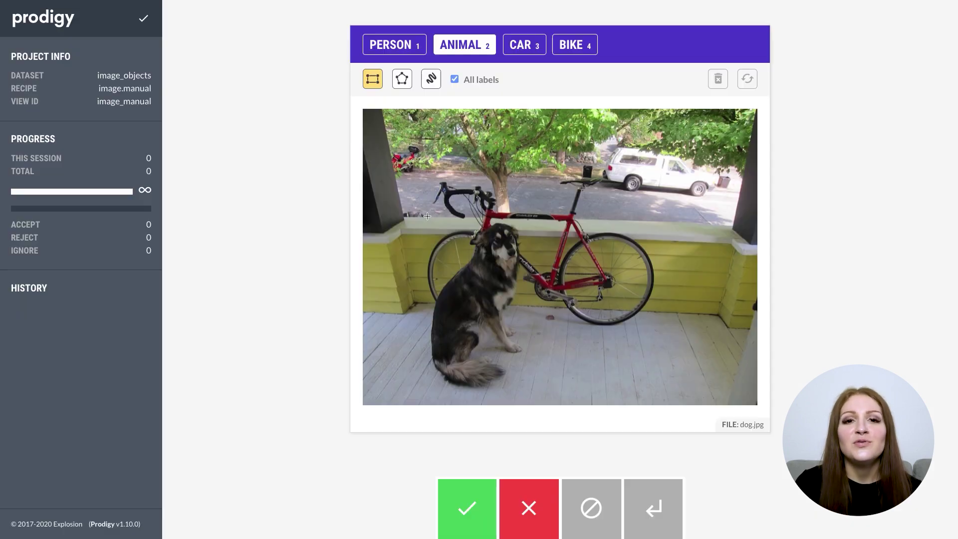
# - Draw a rectangular ANIMAL bounding box around the sitting dog in dog.jpg
pyautogui.moveTo(426, 217)
pyautogui.mouseDown()
pyautogui.moveTo(515, 350)
pyautogui.moveTo(526, 394)
pyautogui.mouseUp()
# - Draw a closed CAR polygon around the white vehicle behind the bike and stretch it slightly outward at its lower corner
pyautogui.click(403, 78)
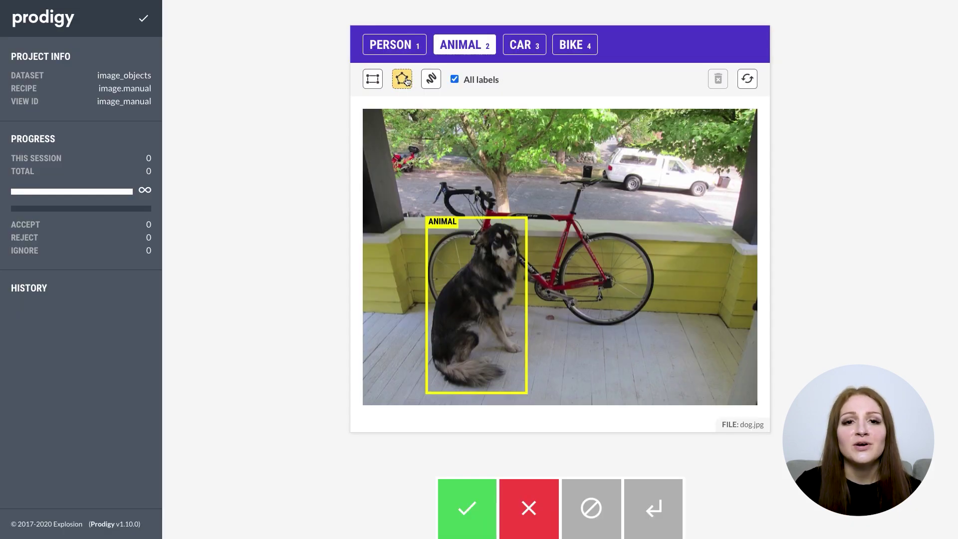
pyautogui.click(517, 53)
pyautogui.click(615, 137)
pyautogui.click(589, 180)
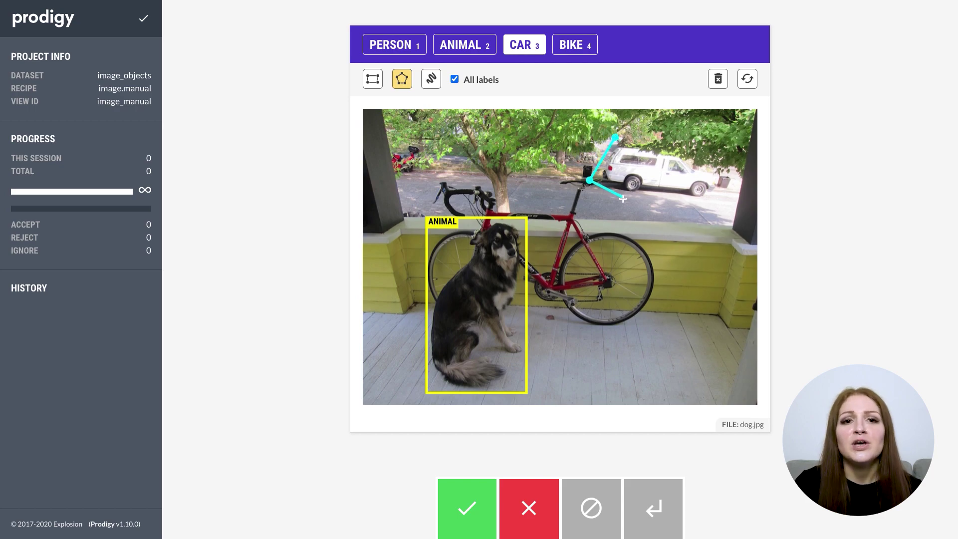
pyautogui.click(623, 200)
pyautogui.click(689, 203)
pyautogui.click(722, 196)
pyautogui.click(721, 166)
pyautogui.click(690, 153)
pyautogui.click(658, 137)
pyautogui.click(615, 137)
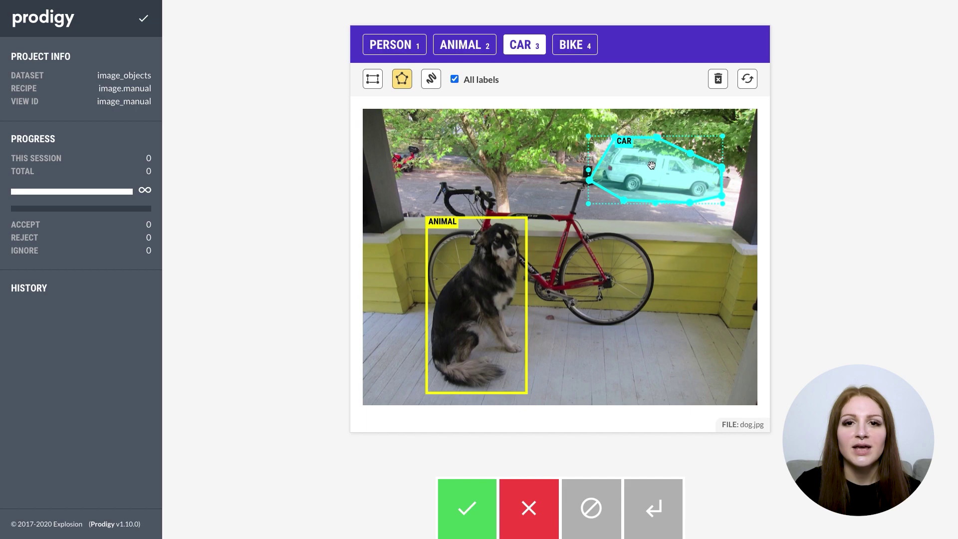
pyautogui.moveTo(722, 204); pyautogui.dragTo(726, 205)
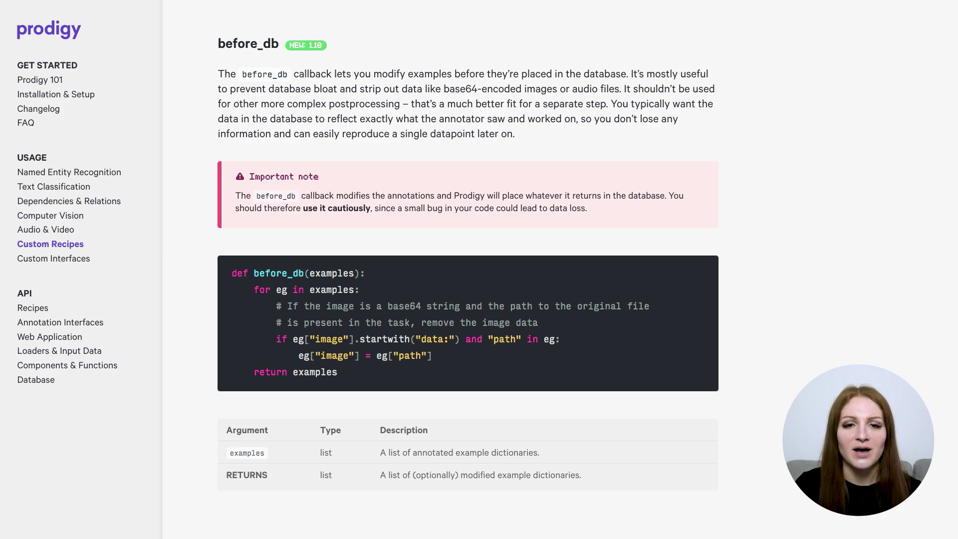
# - Go from the before_db section to the validate_answer callback section of the custom recipes documentation
pyautogui.scroll(-10, 467, 270)
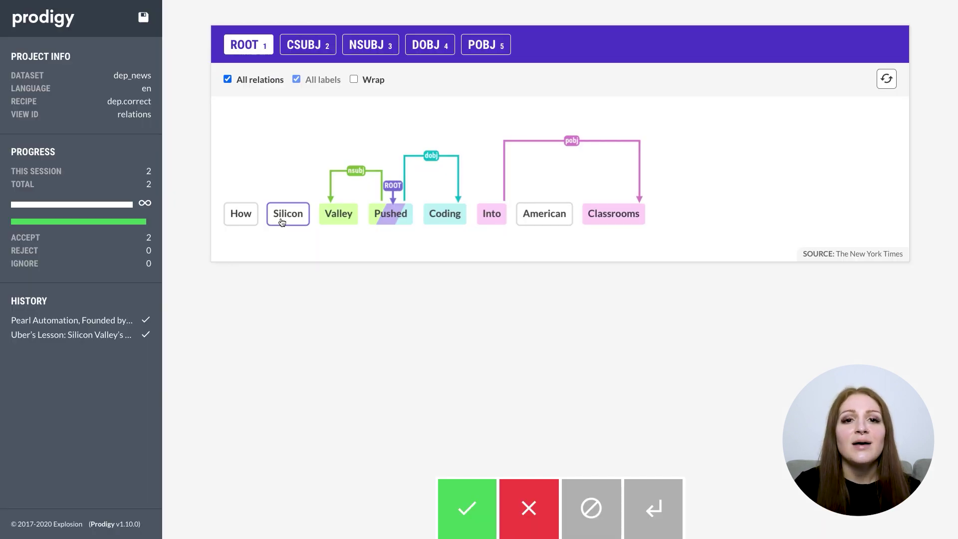
# - Mark "Coding" as an additional ROOT in the dependency sentence and submit the example as accepted
pyautogui.click(443, 214)
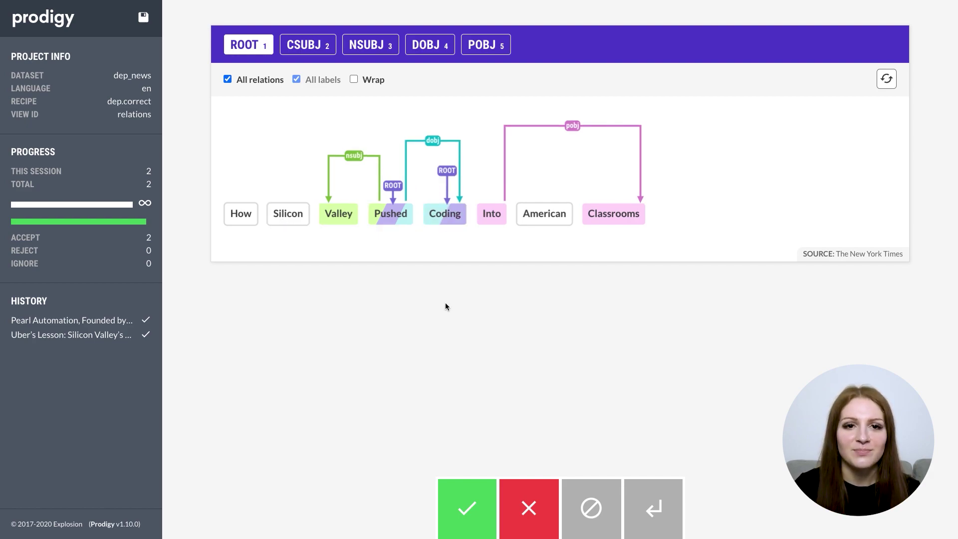
pyautogui.press('a')
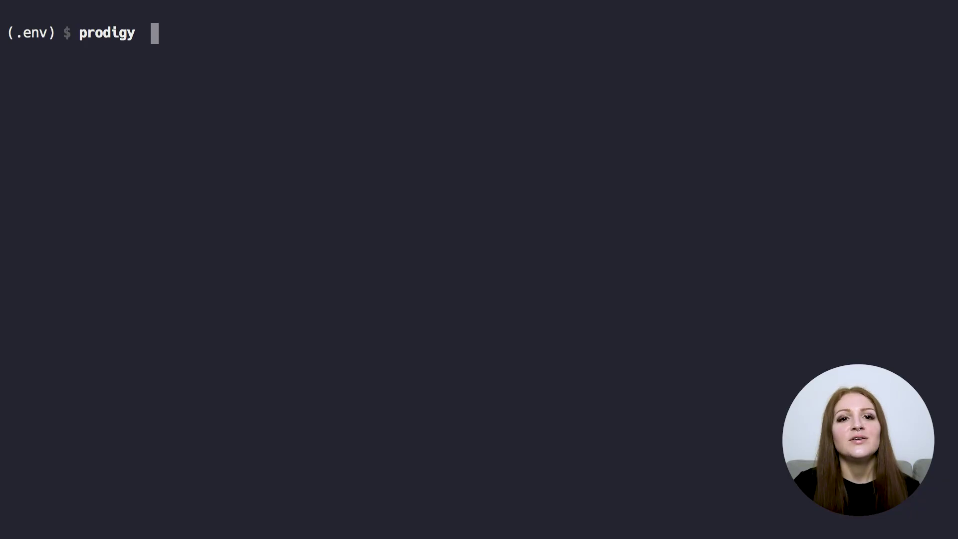
# - Enter the command prodigy rel.manual ner_rels blank:en dataset:news_ner:accept --label SUBJECT,LOCATION in the terminal
pyautogui.write('prodigy rel.manual ')
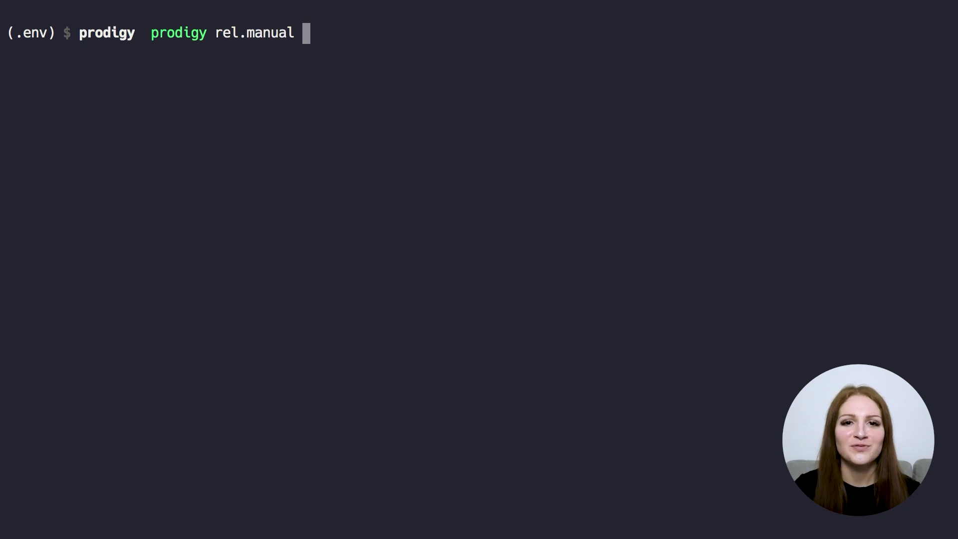
pyautogui.write('ner_rel')
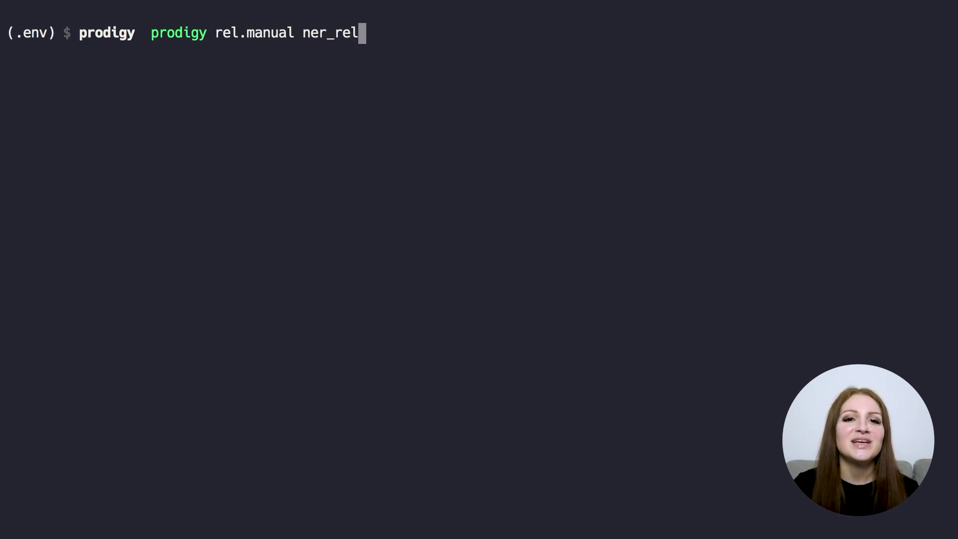
pyautogui.write('s blank:en ')
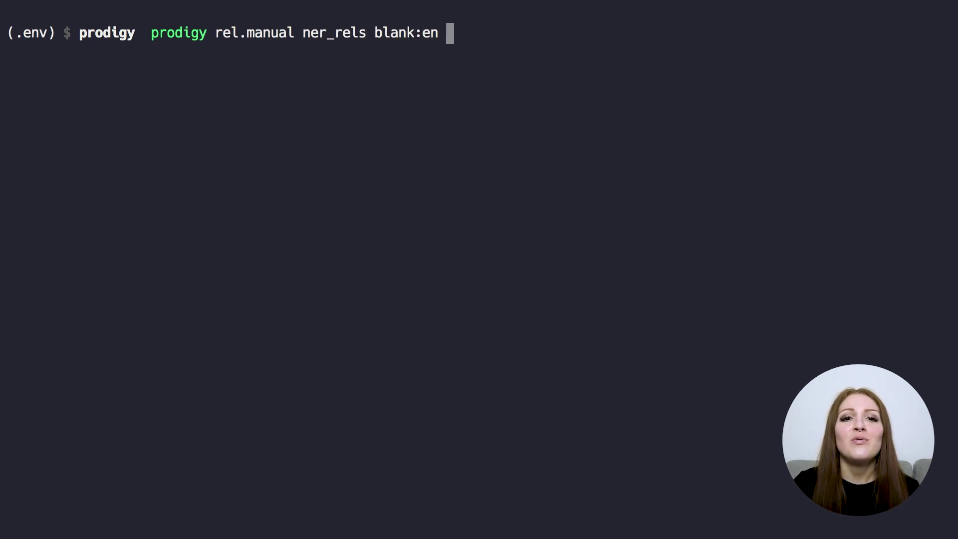
pyautogui.write('dataset:ne')
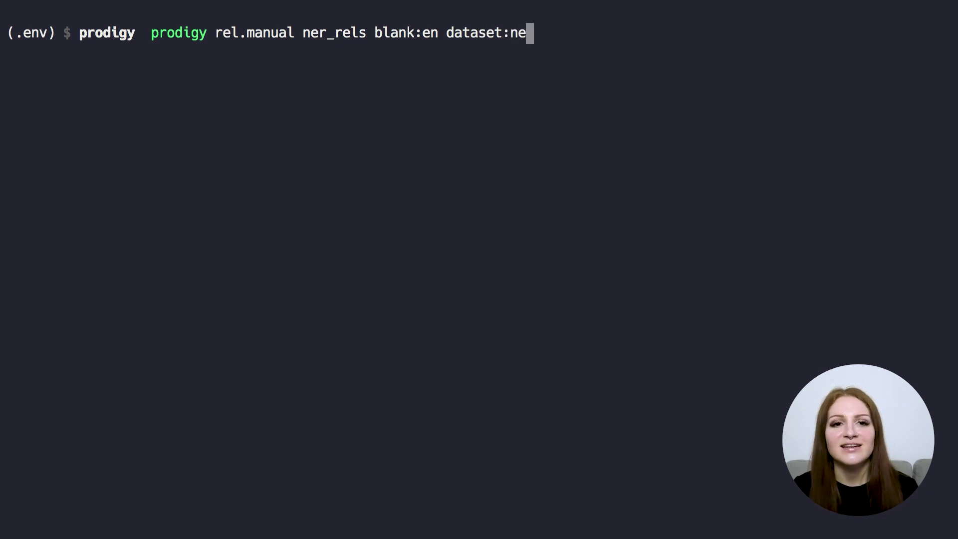
pyautogui.write('ws_ner:acce')
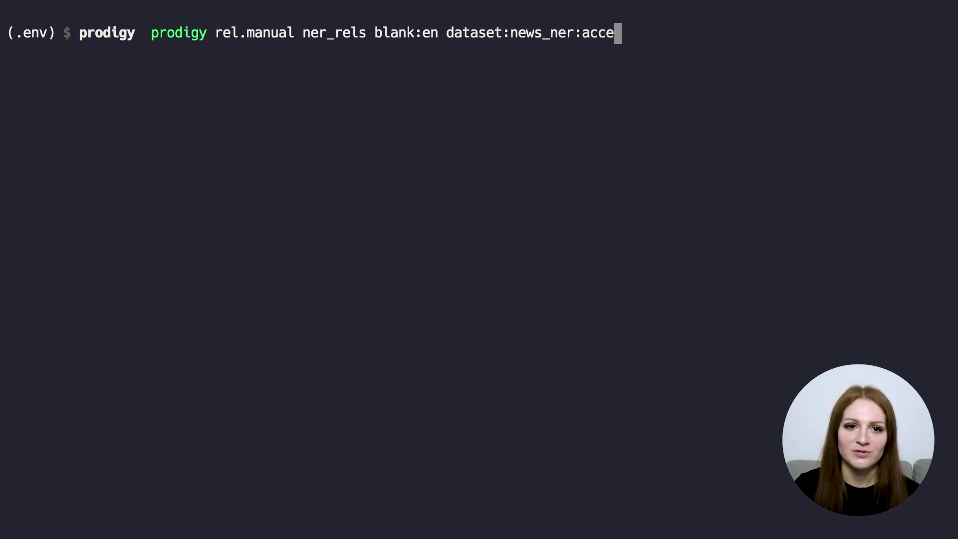
pyautogui.write('pt --label SU')
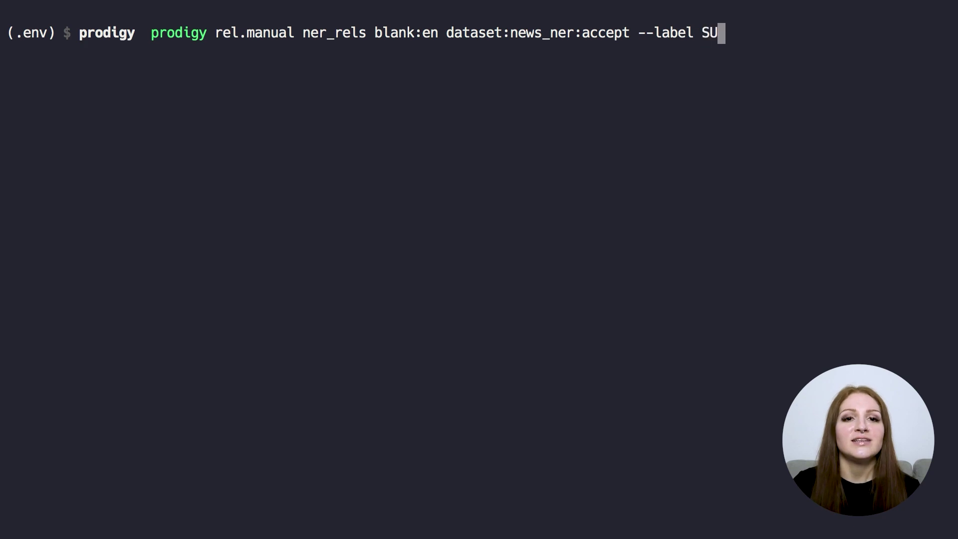
pyautogui.write('BJECT,LOCATION')
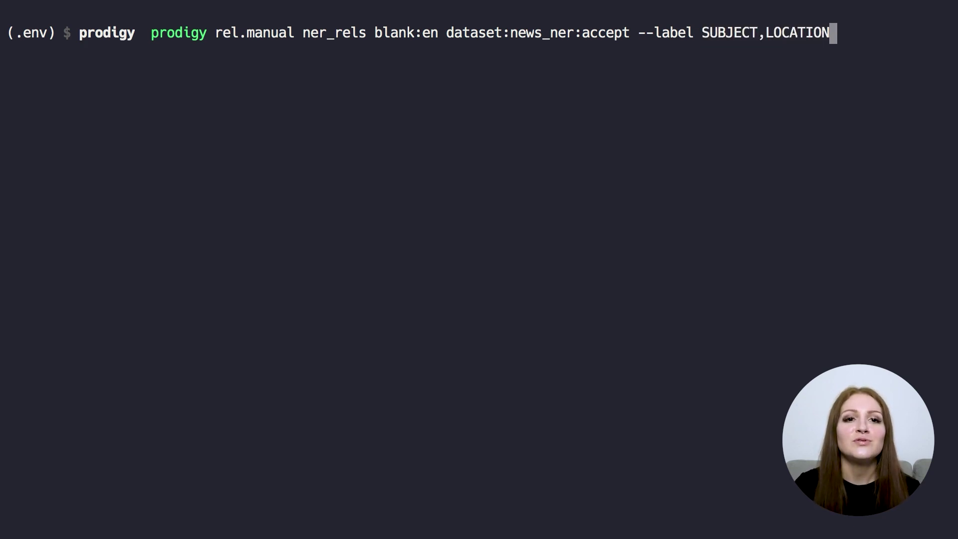